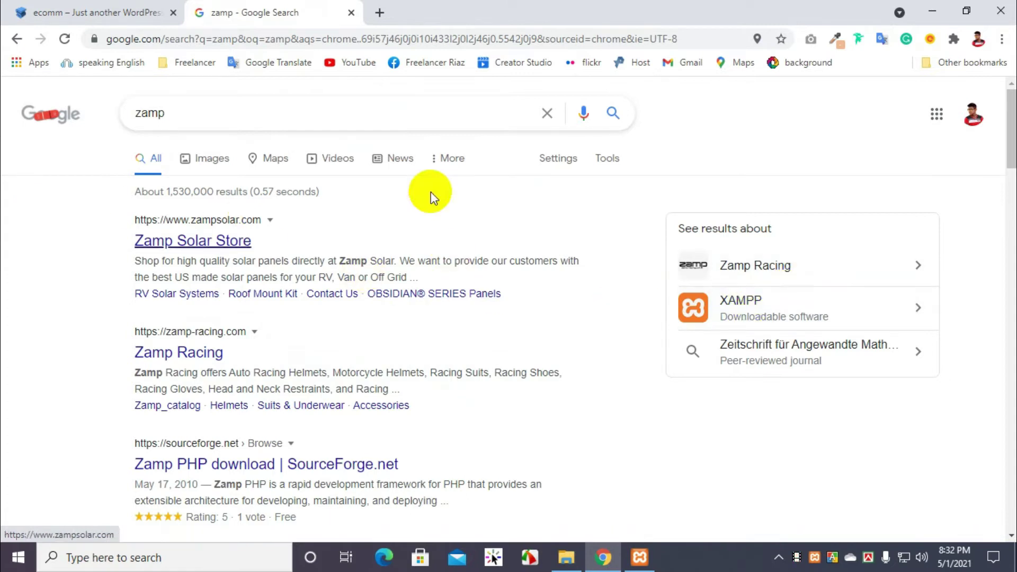
Step: Search for XAMPP, open the apachefriends.org site and start the XAMPP for Windows download
left_click(784, 319)
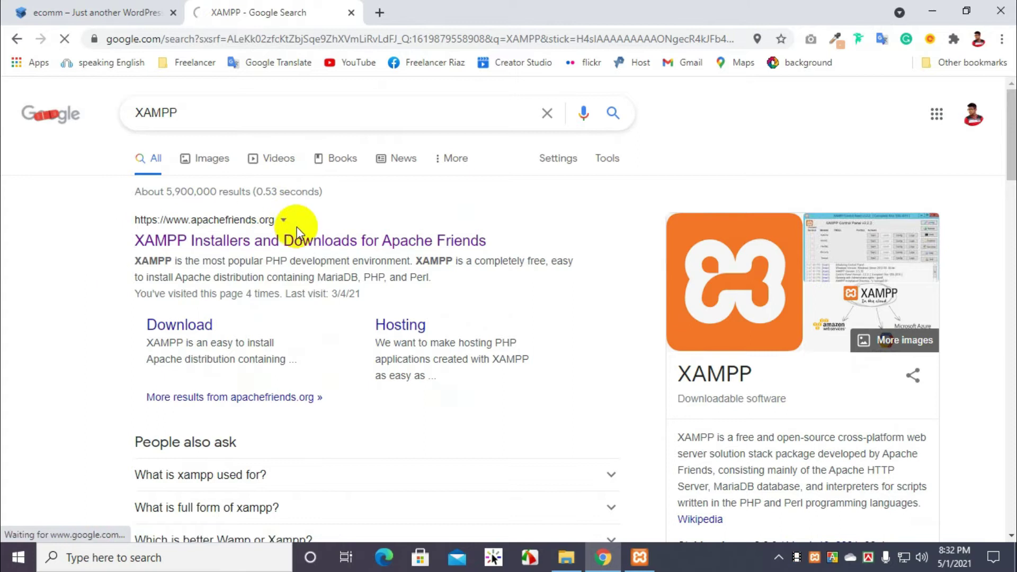
left_click(159, 238)
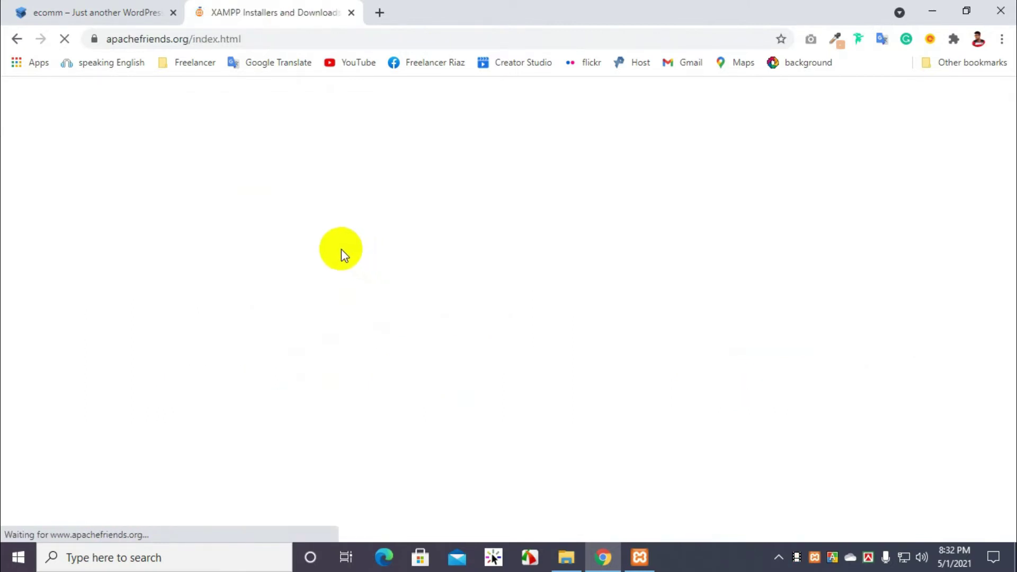
scroll(454, 185, "down", 3)
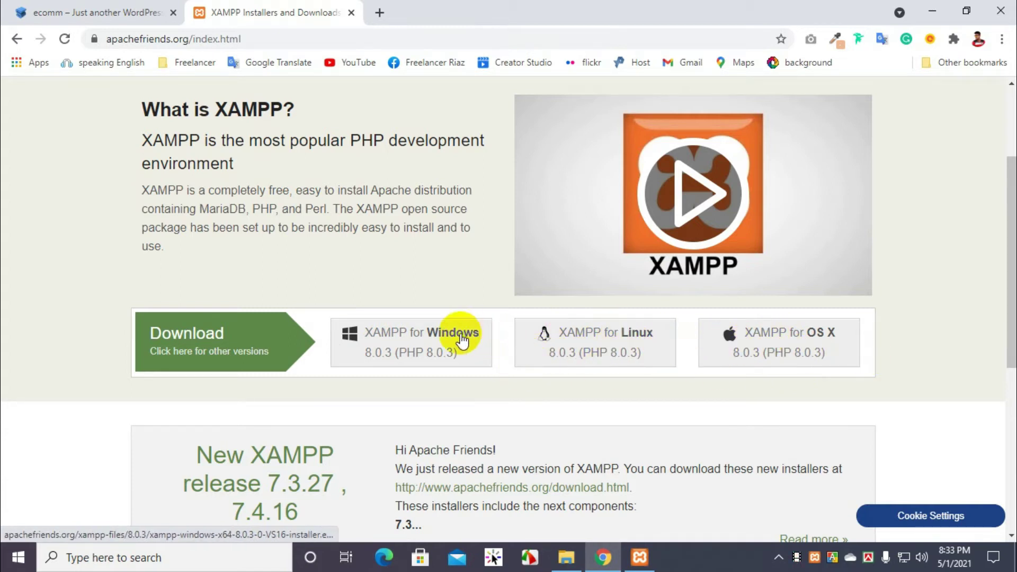
left_click(385, 359)
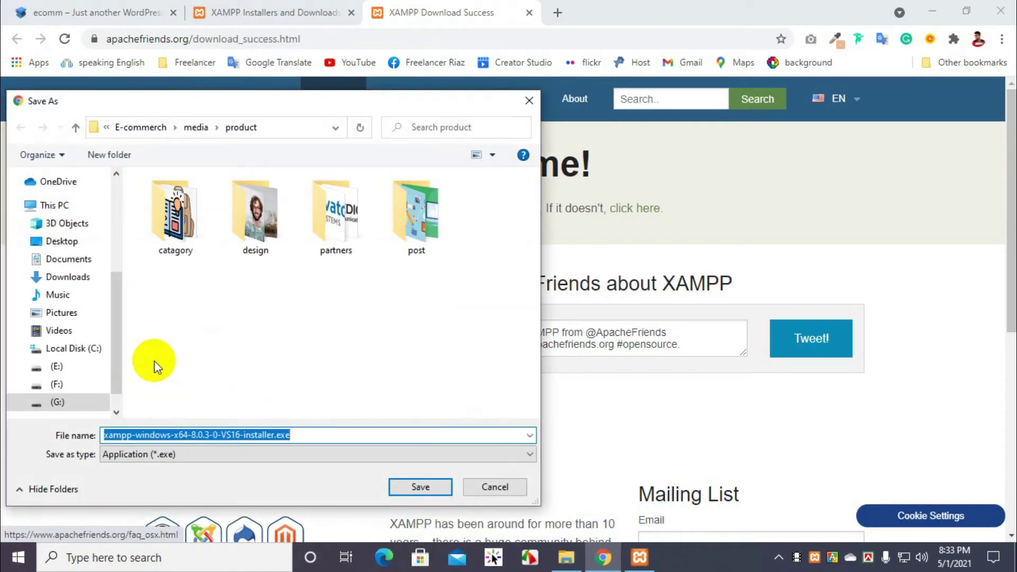
Step: Dismiss the installer save prompt, close the XAMPP tabs and minimize Chrome
left_click(522, 102)
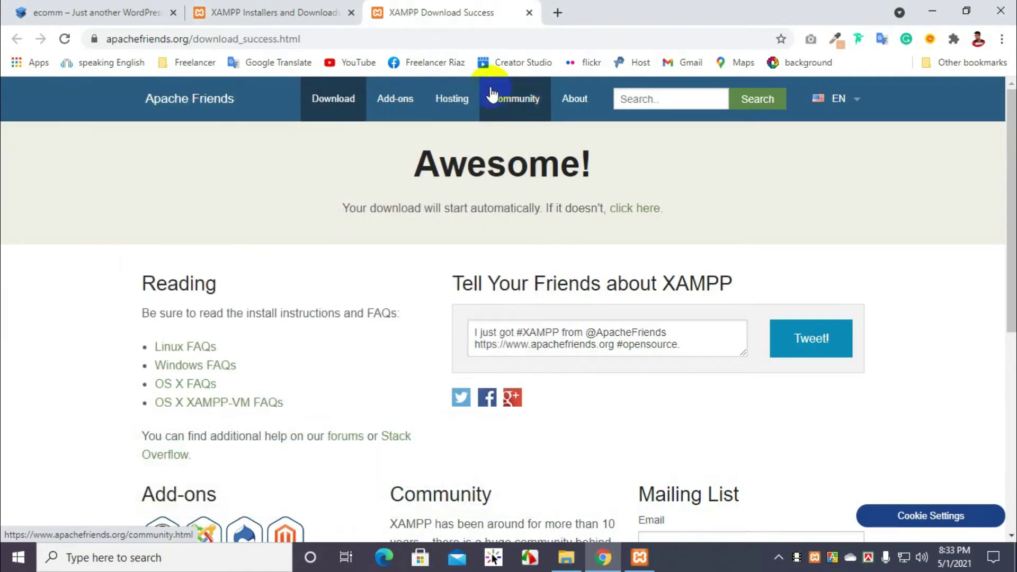
left_click(529, 12)
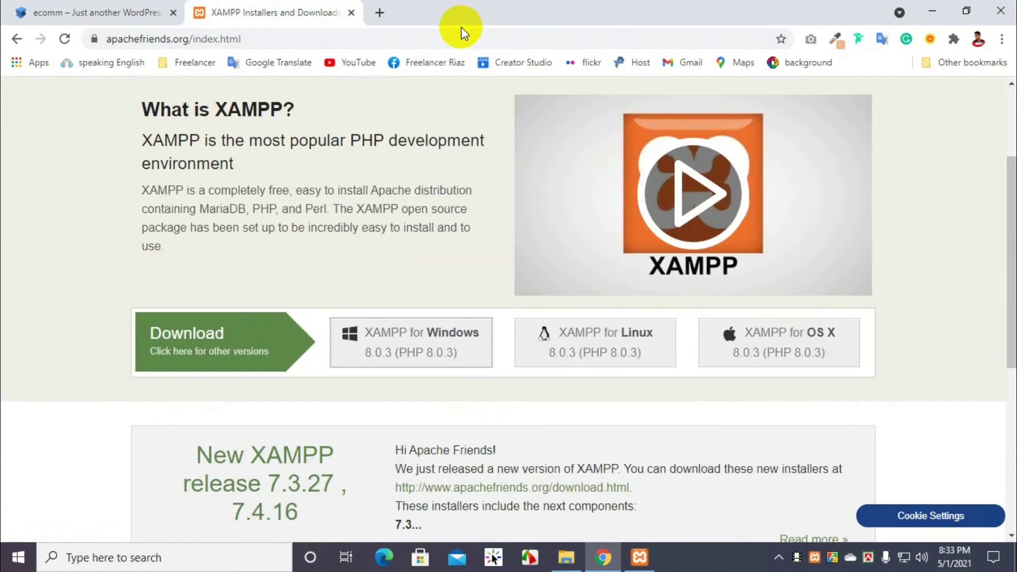
left_click(649, 196)
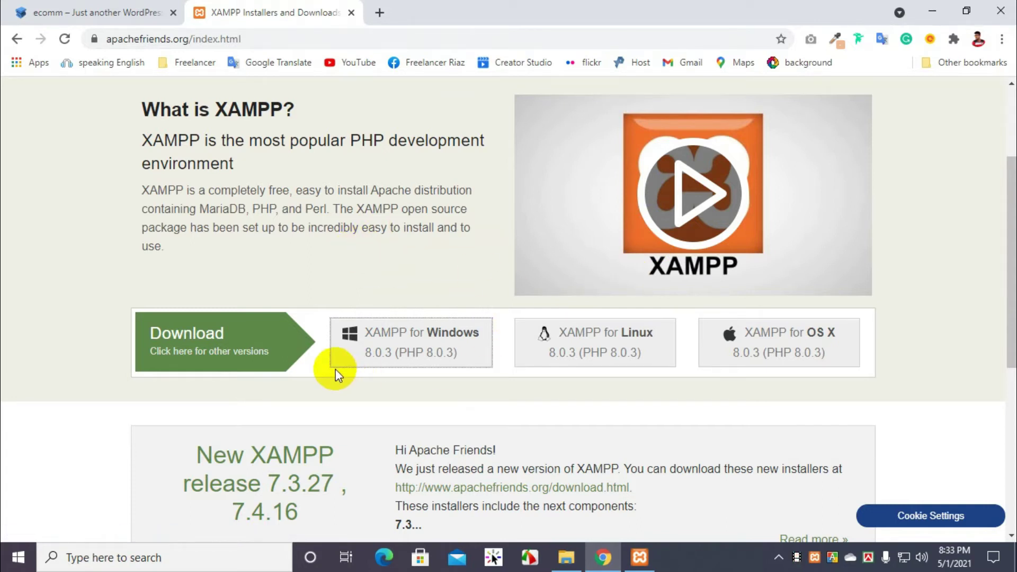
left_click(352, 13)
left_click(926, 6)
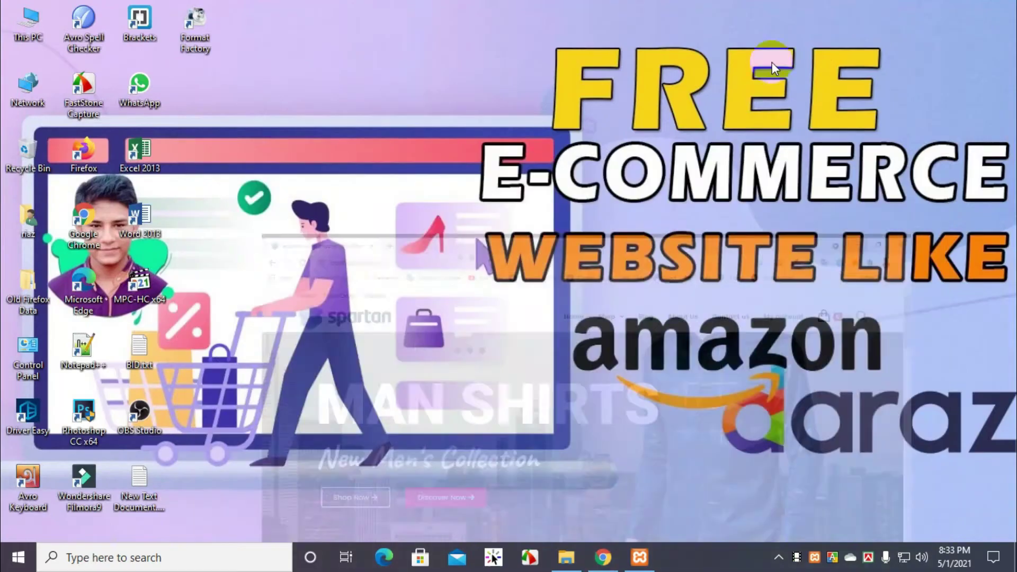
Step: In File Explorer, browse Local Disk (C:) into server r\savl, then back out to C:
left_click(566, 557)
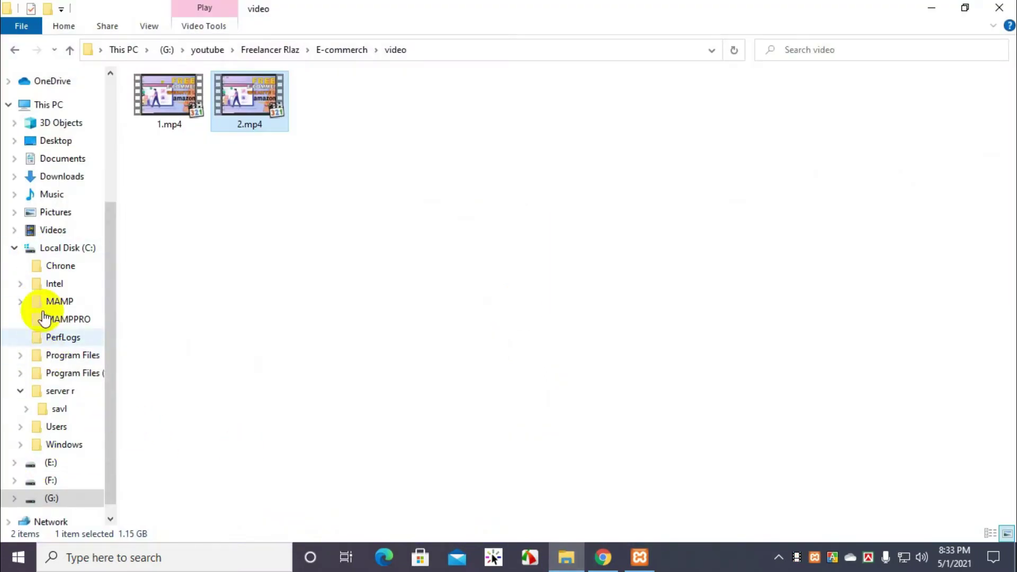
left_click(47, 249)
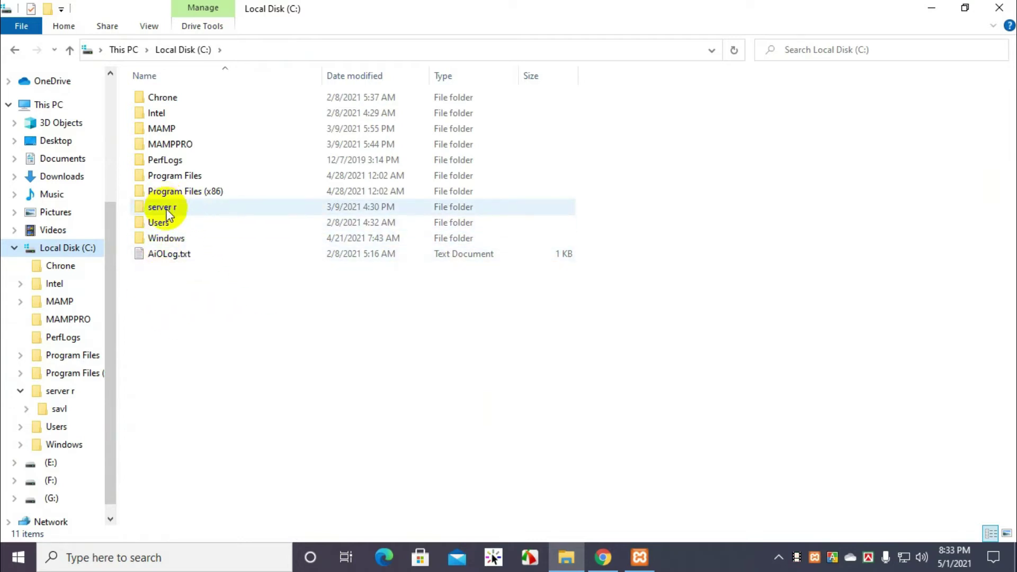
double_click(186, 211)
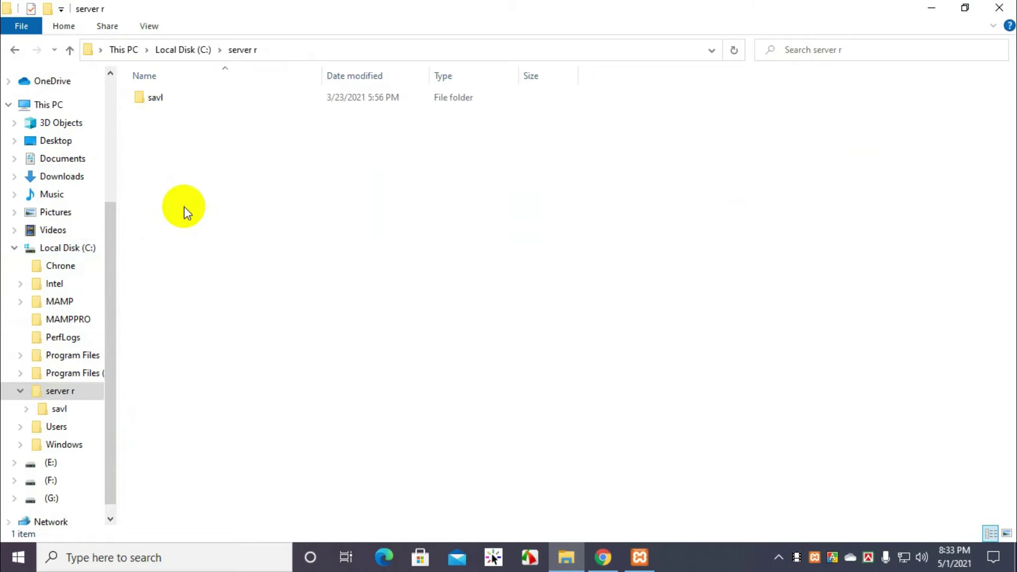
double_click(179, 100)
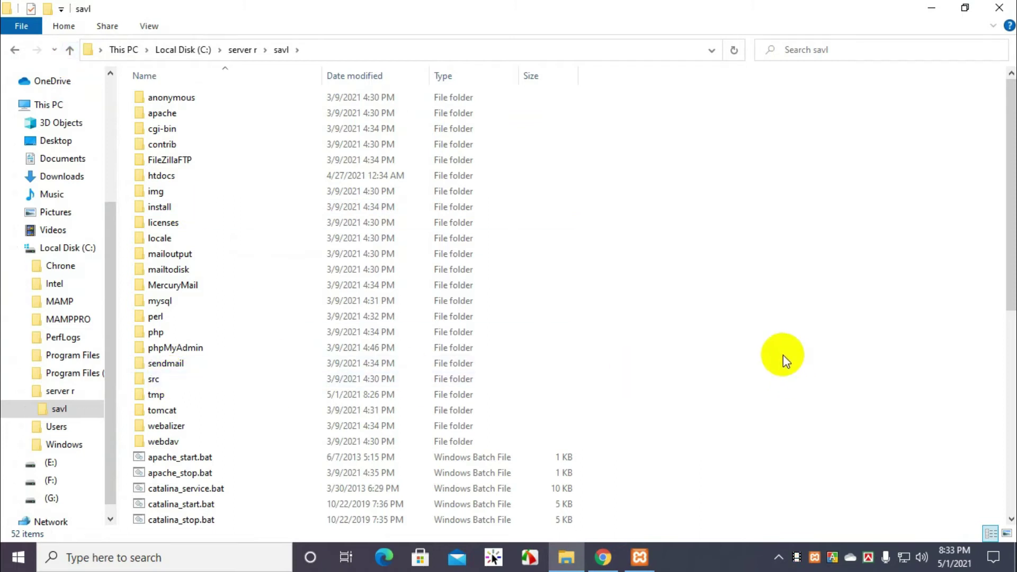
left_click(72, 50)
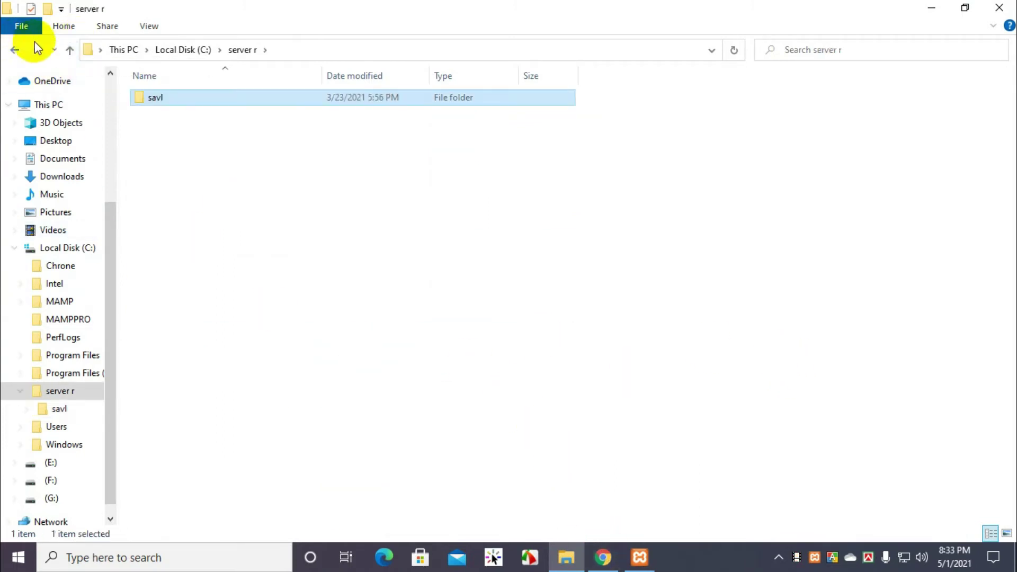
left_click(72, 50)
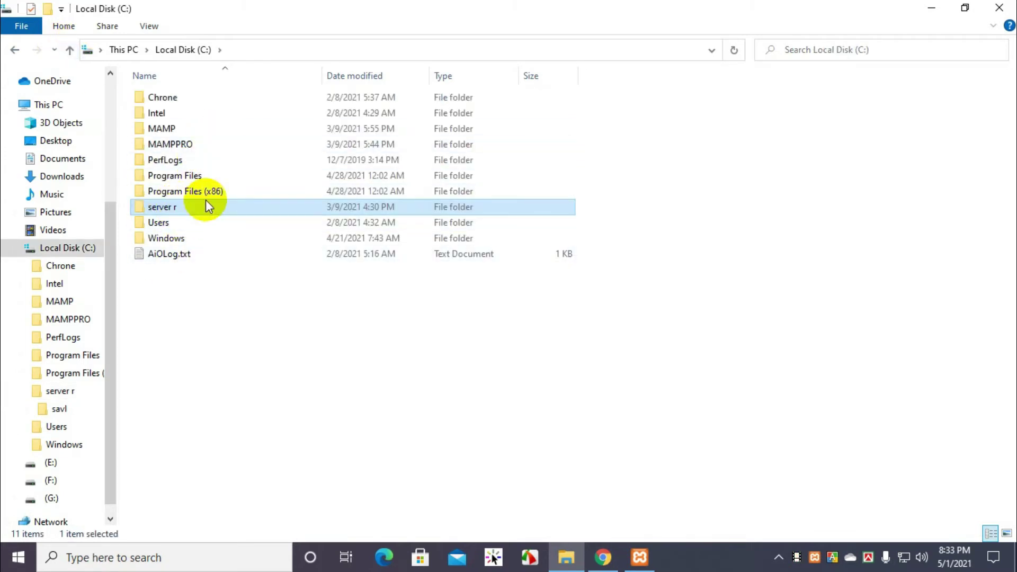
Step: Open C:\server r\savl\htdocs and bring up the XAMPP Control Panel showing Apache and MySQL running
left_click(603, 557)
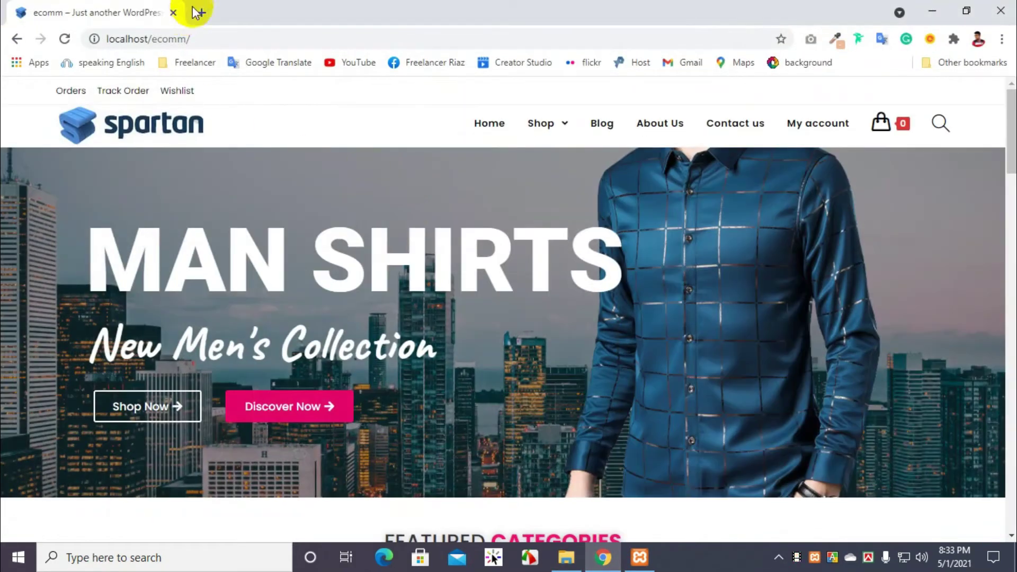
left_click(607, 566)
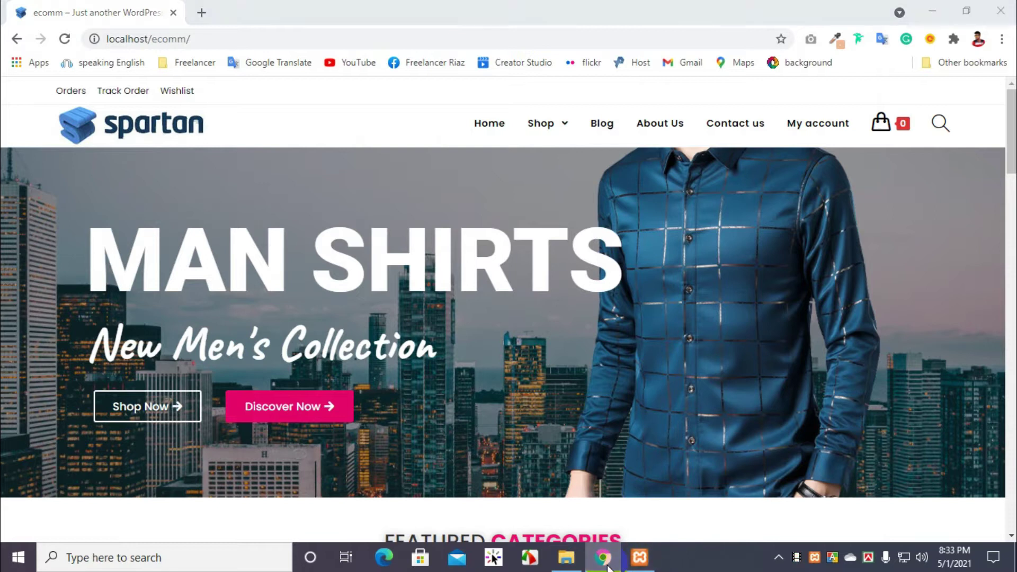
double_click(179, 206)
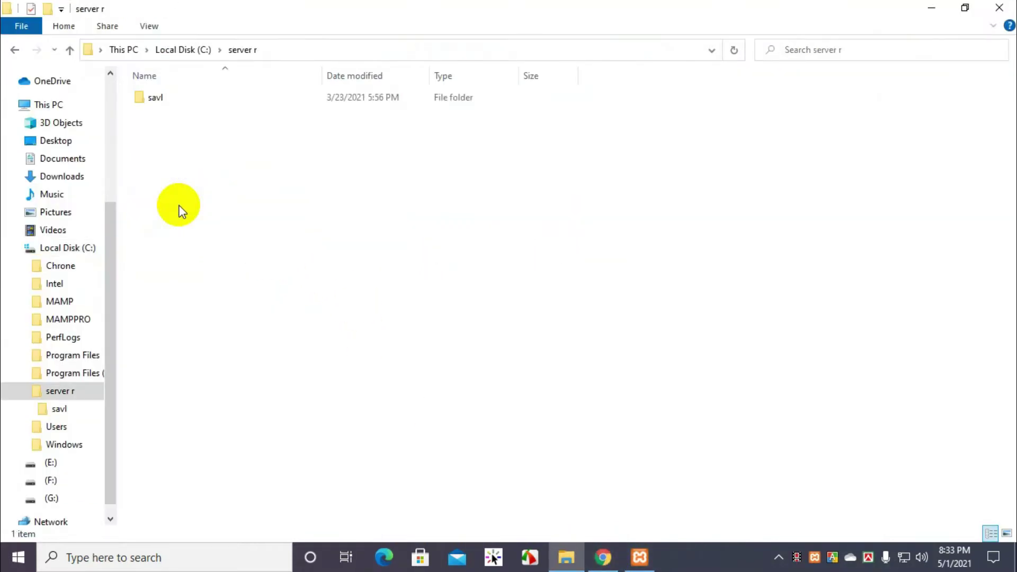
double_click(178, 116)
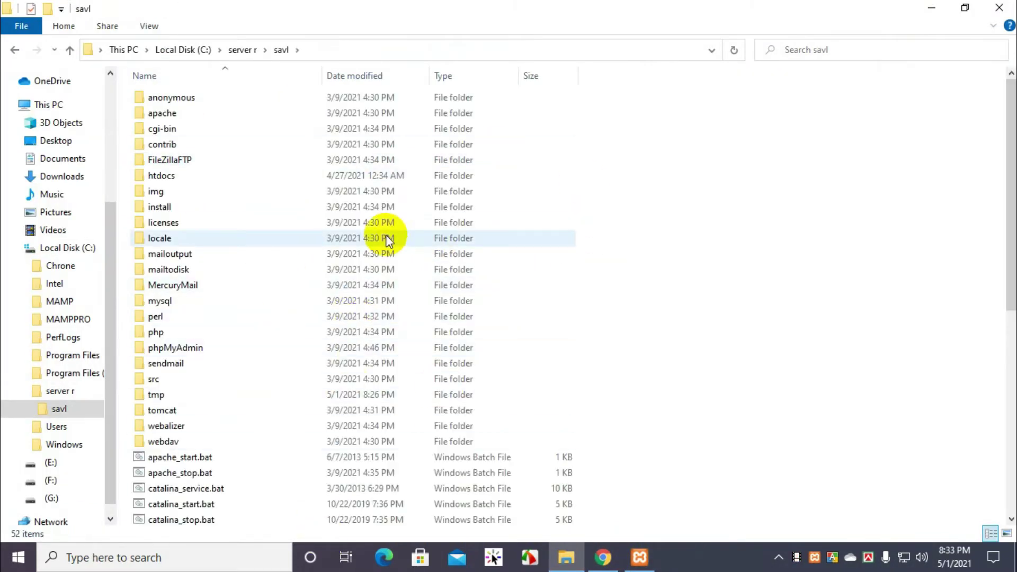
double_click(180, 177)
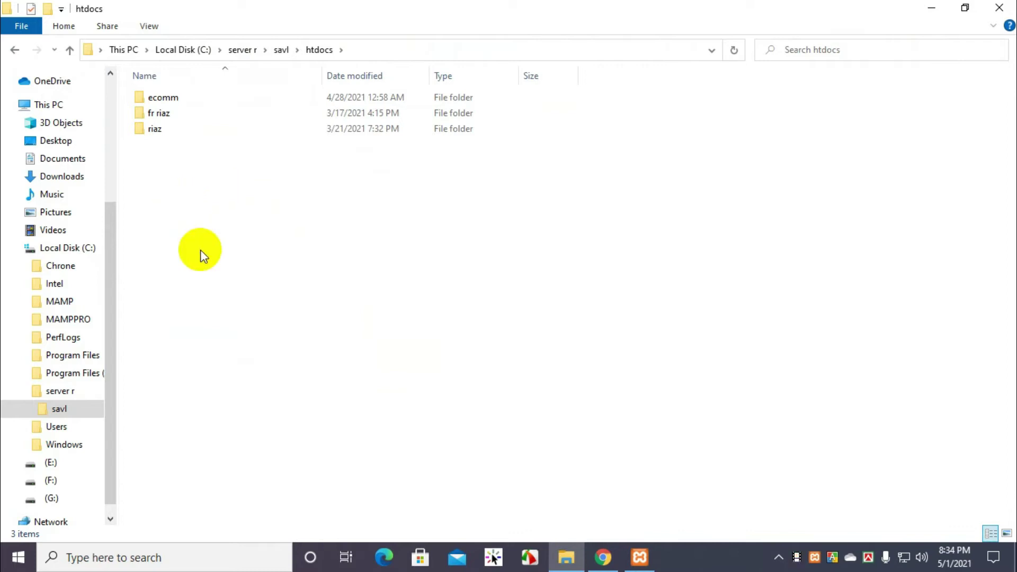
left_click(641, 557)
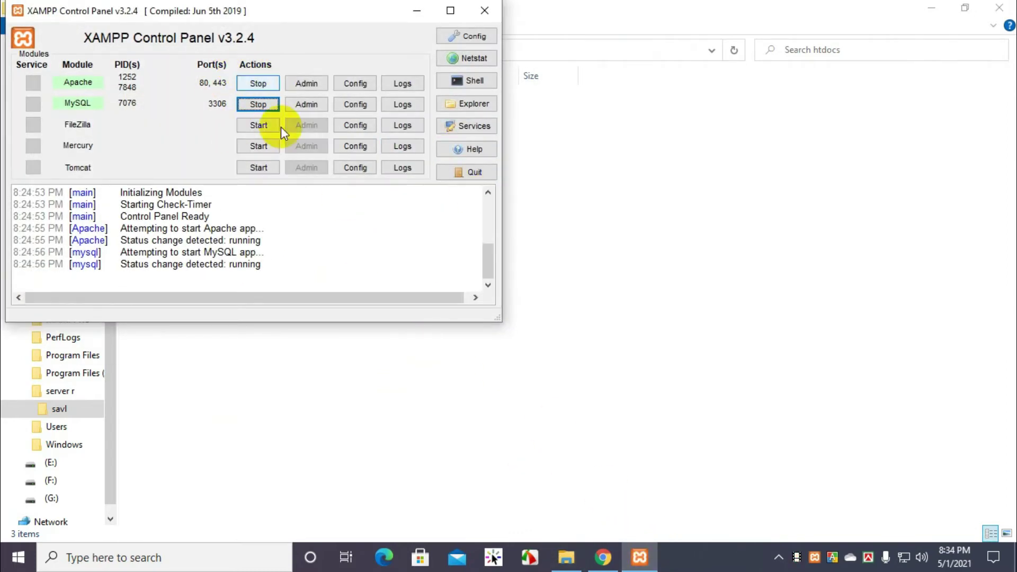
Step: Minimize XAMPP and check the combined Properties of ecomm, fr riaz and riaz (377 MB)
left_click(416, 14)
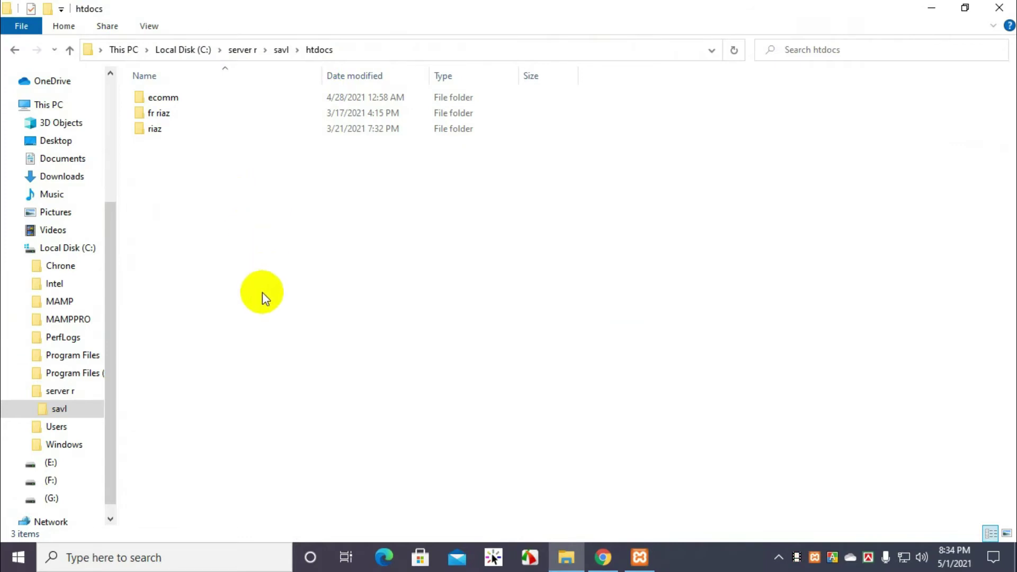
left_click_drag(212, 217, 196, 92)
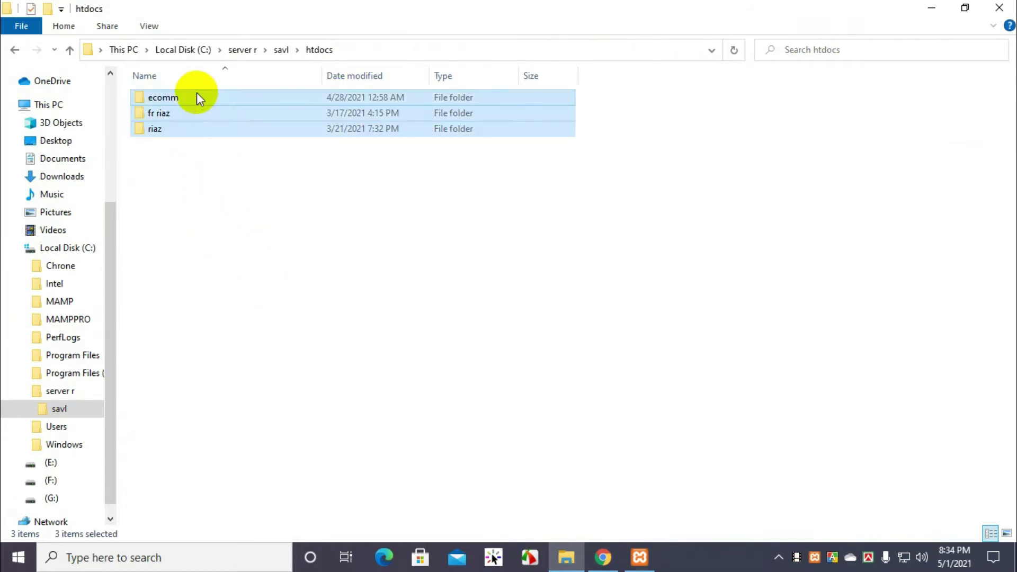
right_click(205, 97)
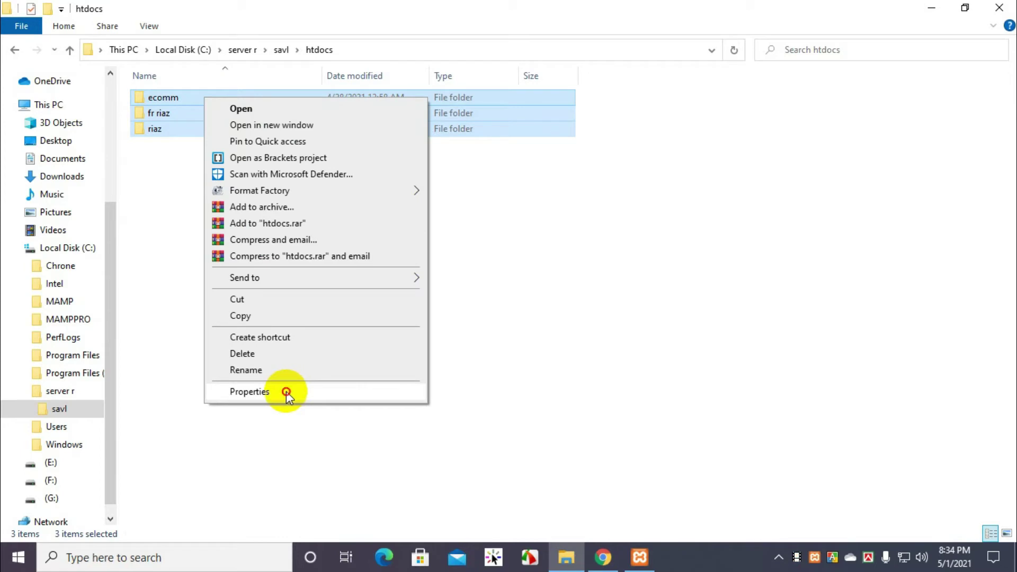
left_click(286, 392)
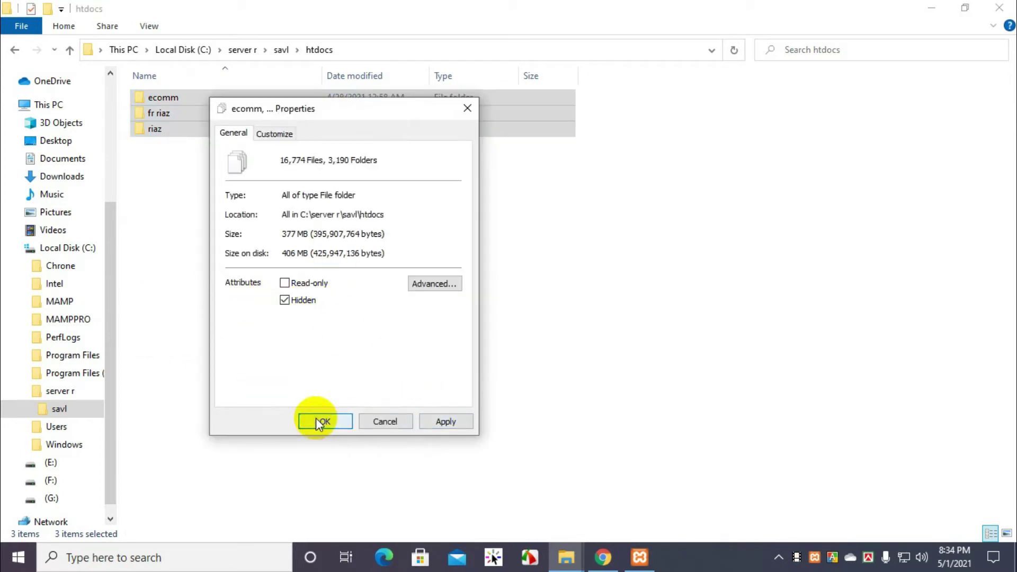
key("Return")
left_click(827, 223)
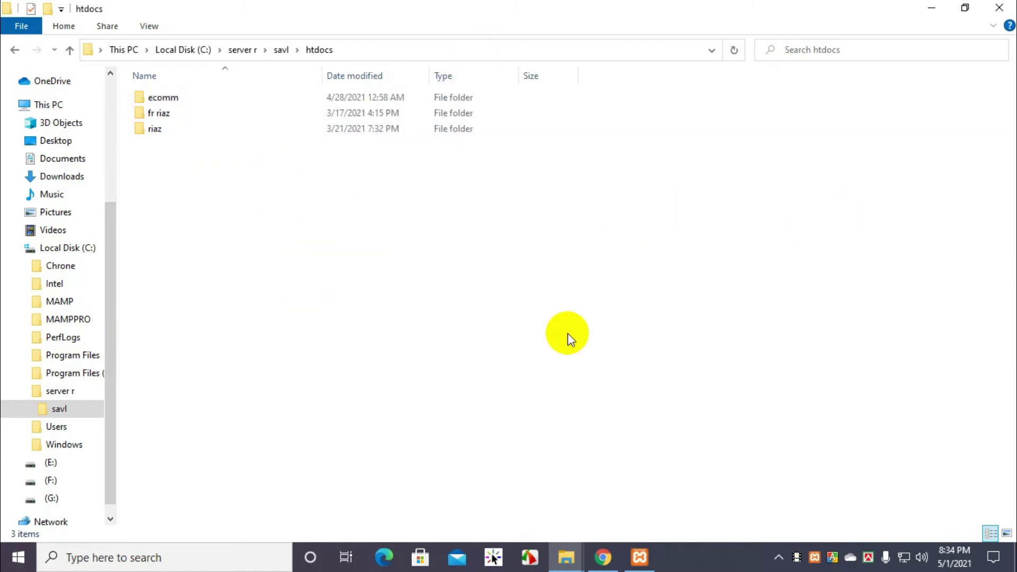
Step: Add a new folder named my_ecommrce in htdocs and open it
right_click(195, 215)
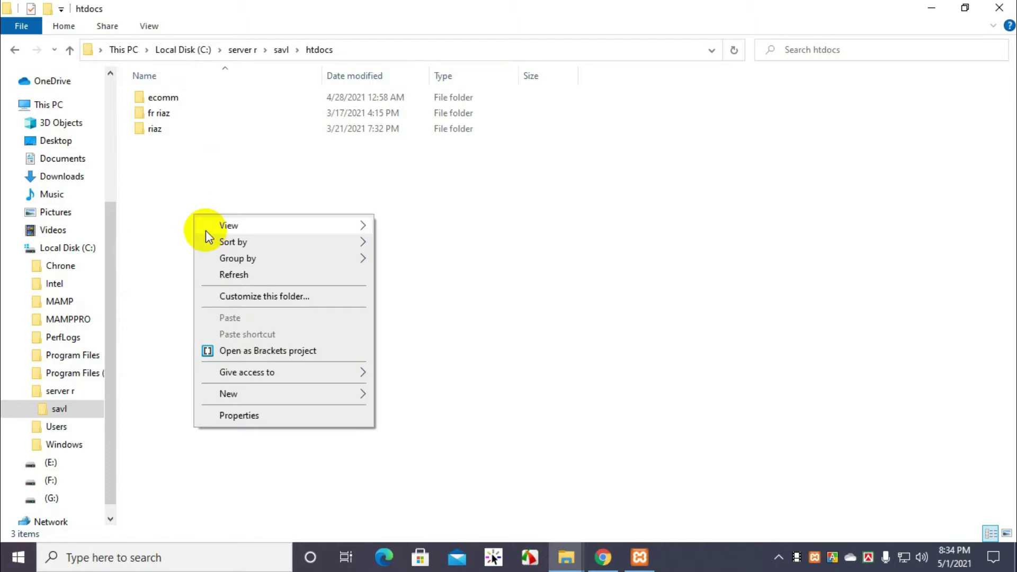
mouse_move(239, 403)
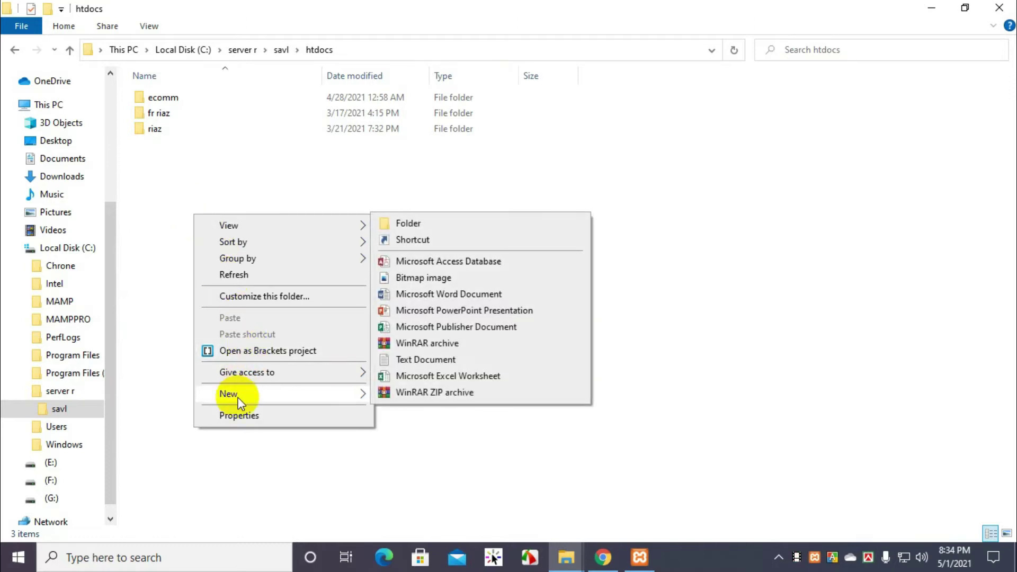
left_click(412, 224)
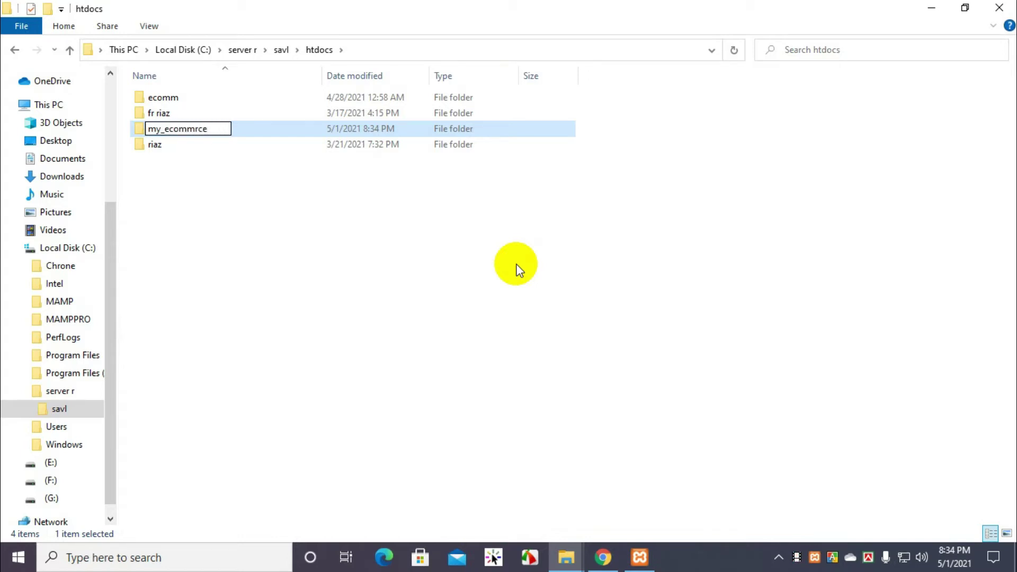
key("Return")
double_click(286, 136)
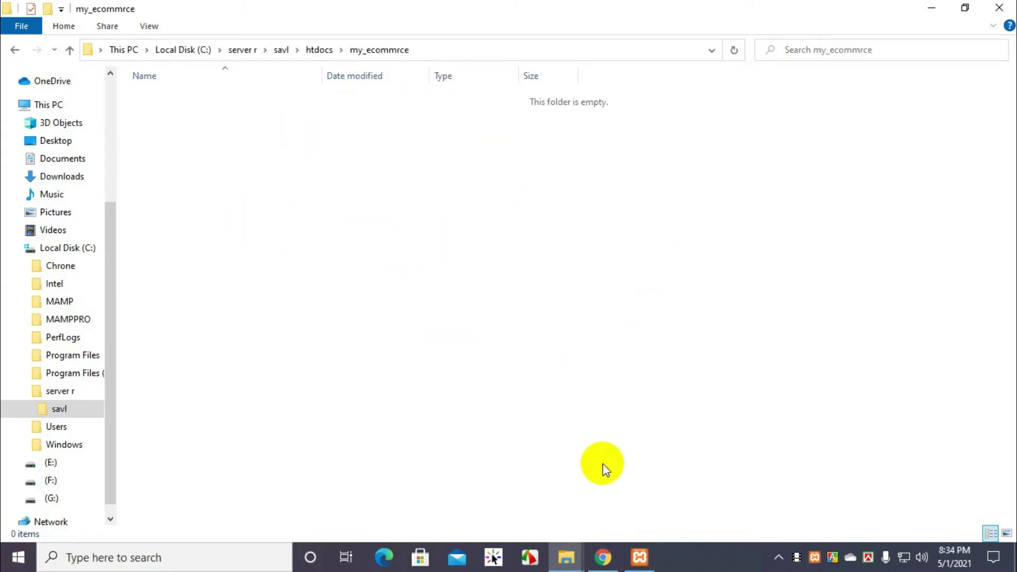
left_click(602, 556)
Step: Go to wordpress.org and download WordPress 5.7.1
key("ctrl+t")
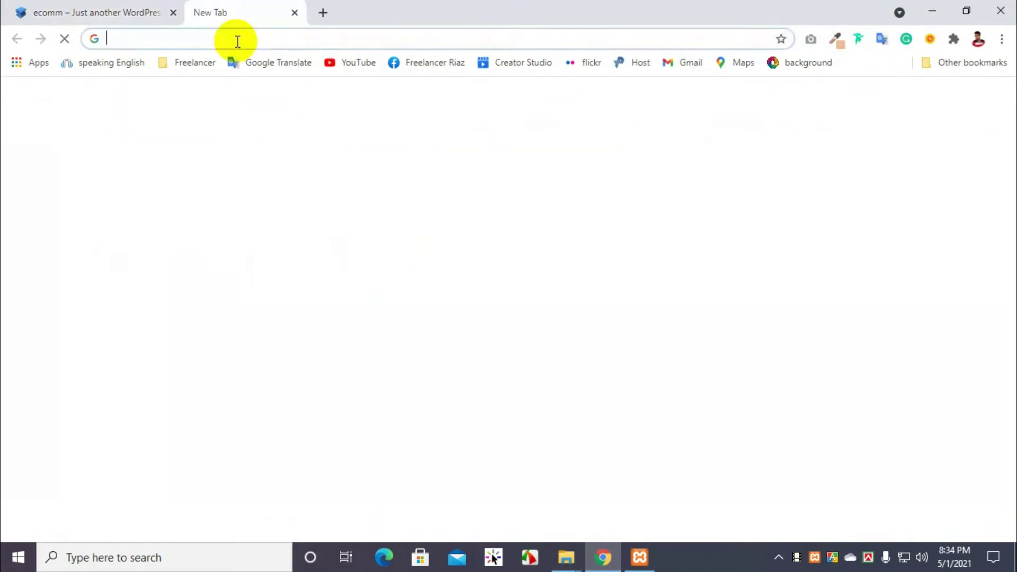
type("w")
type("ordpress.org")
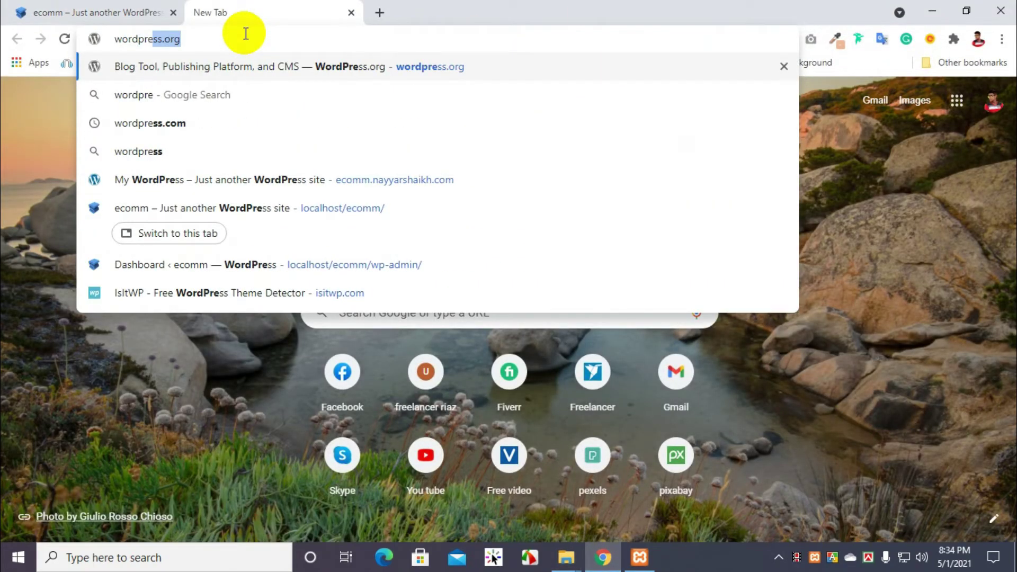
key("Return")
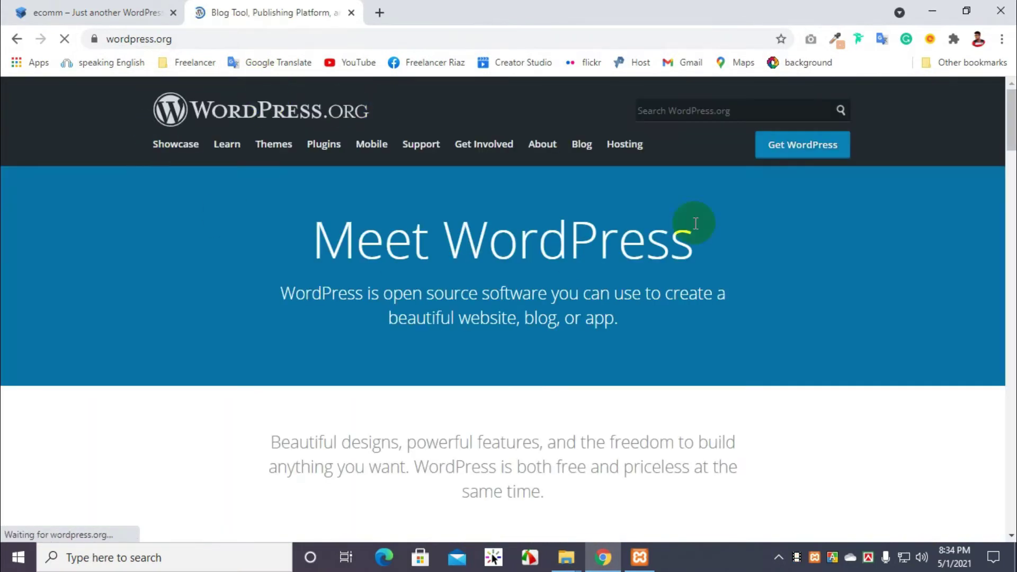
left_click(805, 147)
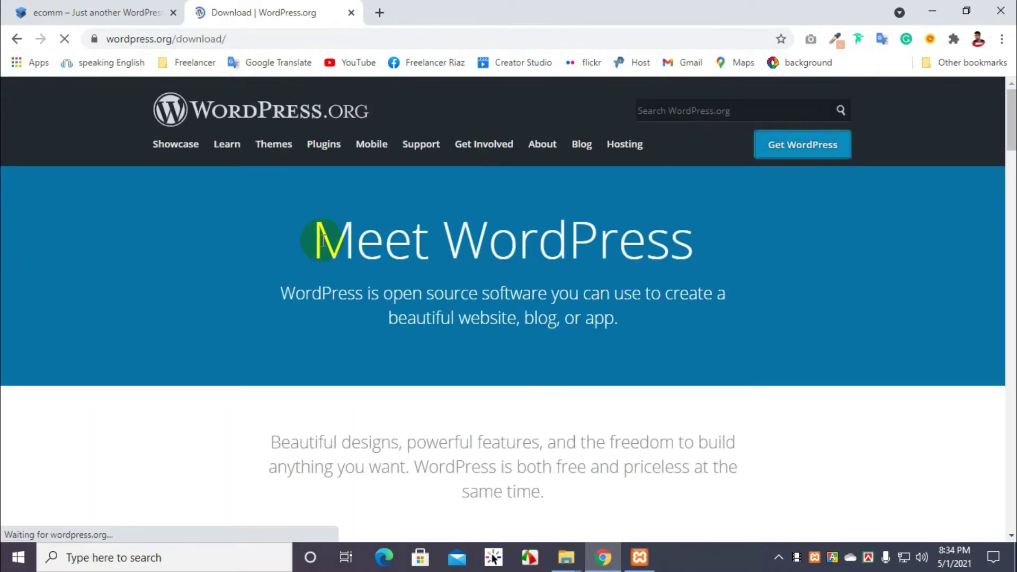
scroll(323, 240, "down", 10)
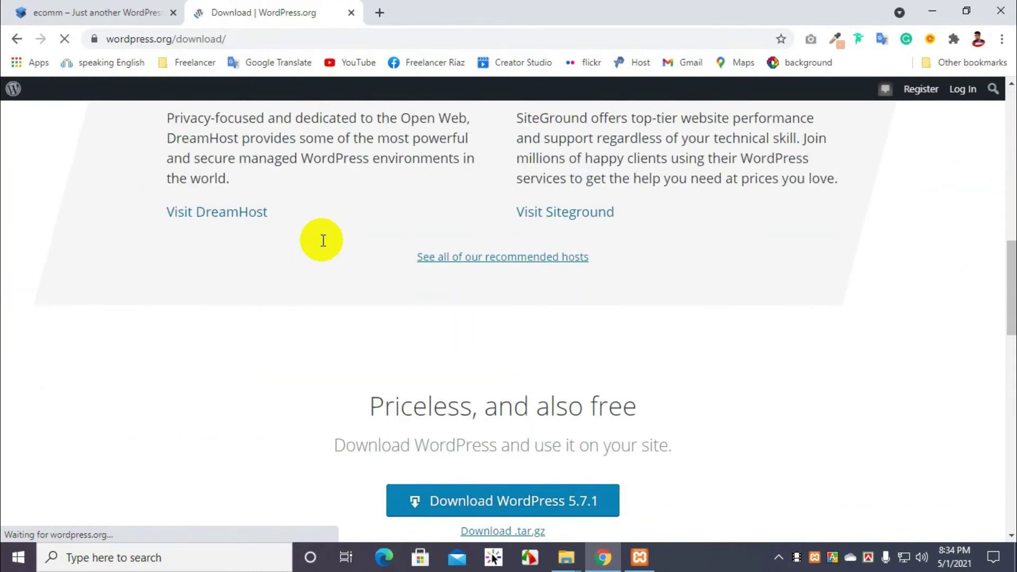
scroll(323, 240, "down", 3)
left_click(554, 344)
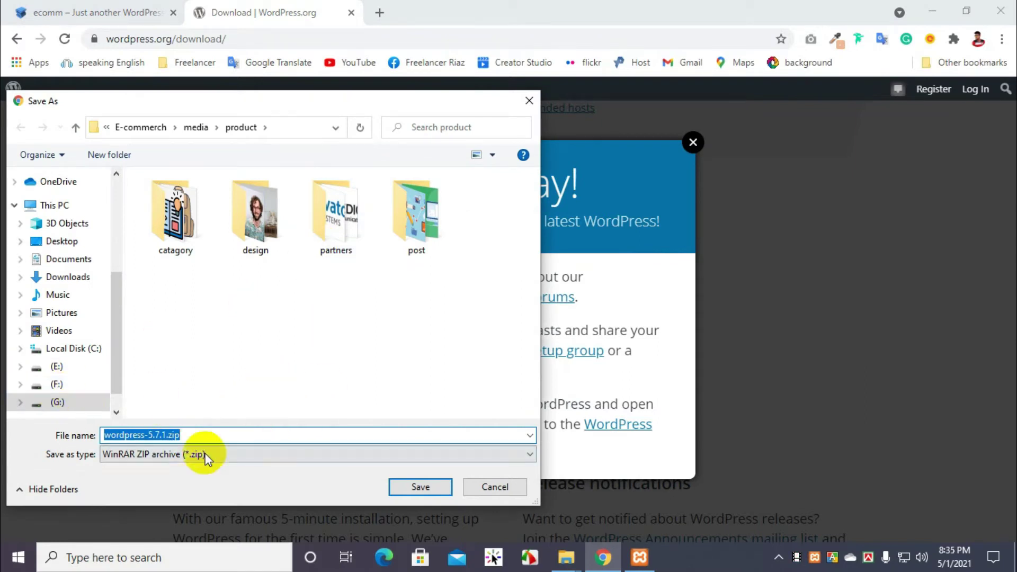
Step: Save wordpress-5.7.1.zip into C:\server r\savl\htdocs\my_ecommrce
left_click(76, 348)
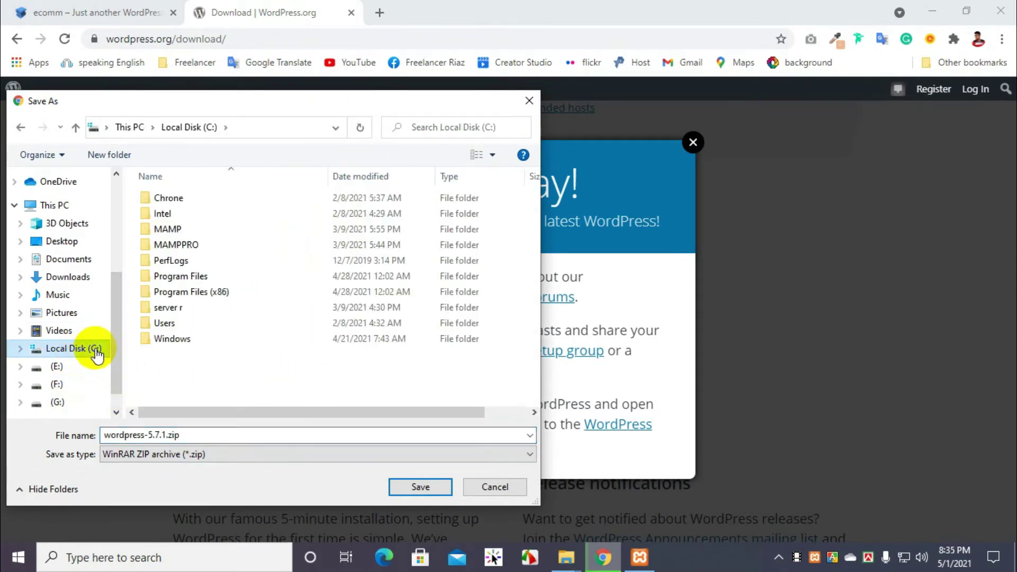
double_click(170, 308)
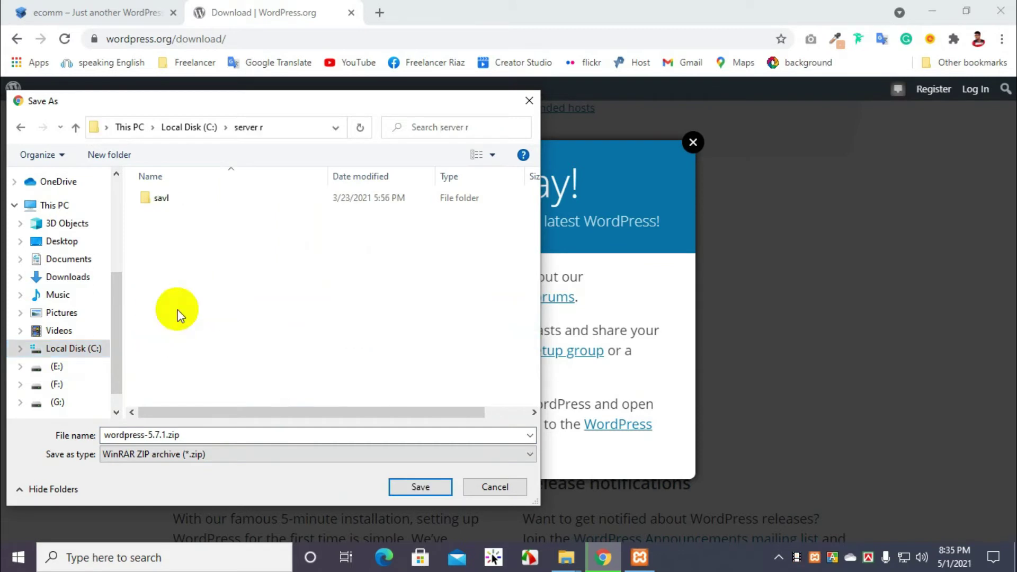
double_click(171, 208)
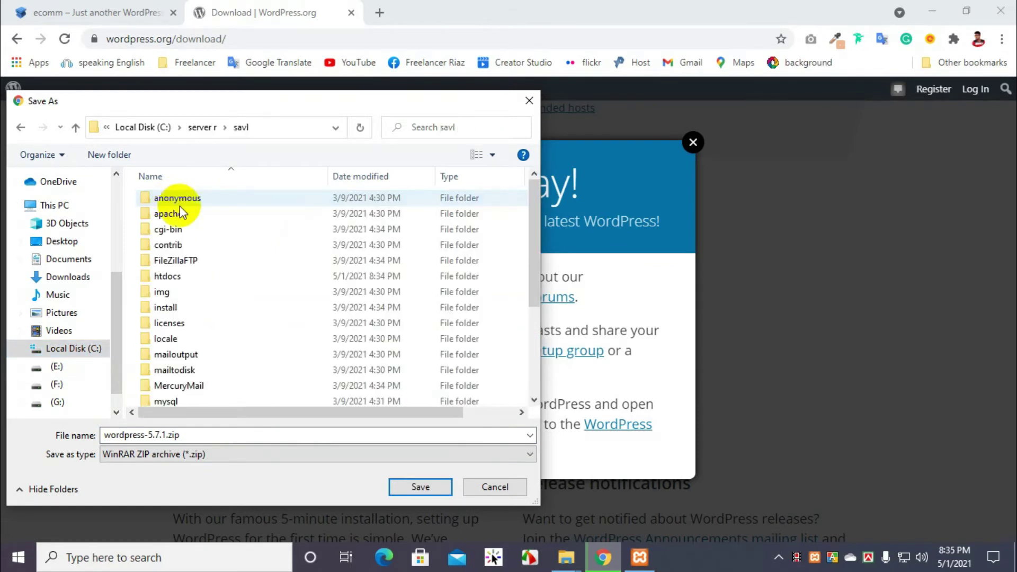
double_click(174, 278)
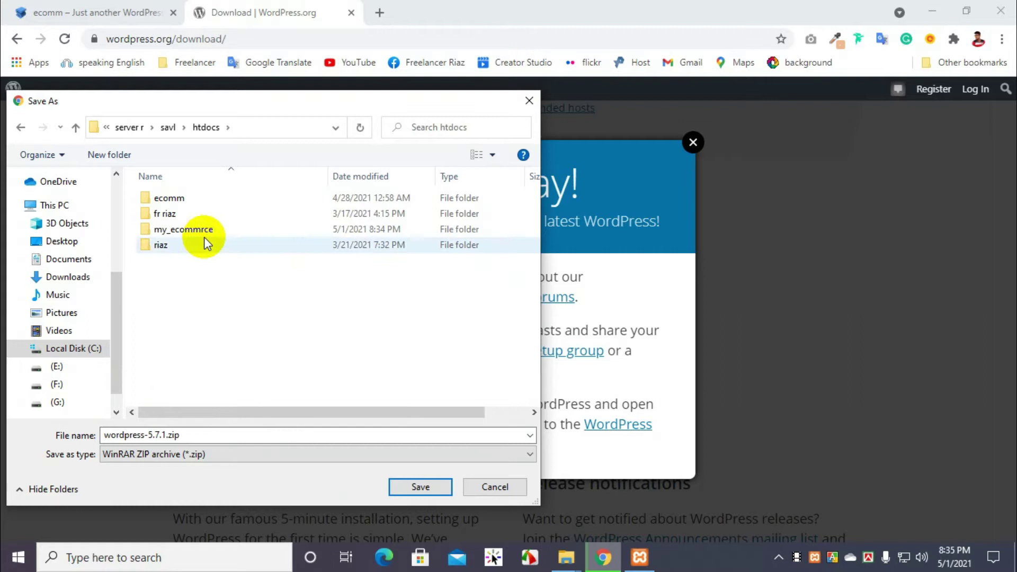
double_click(194, 229)
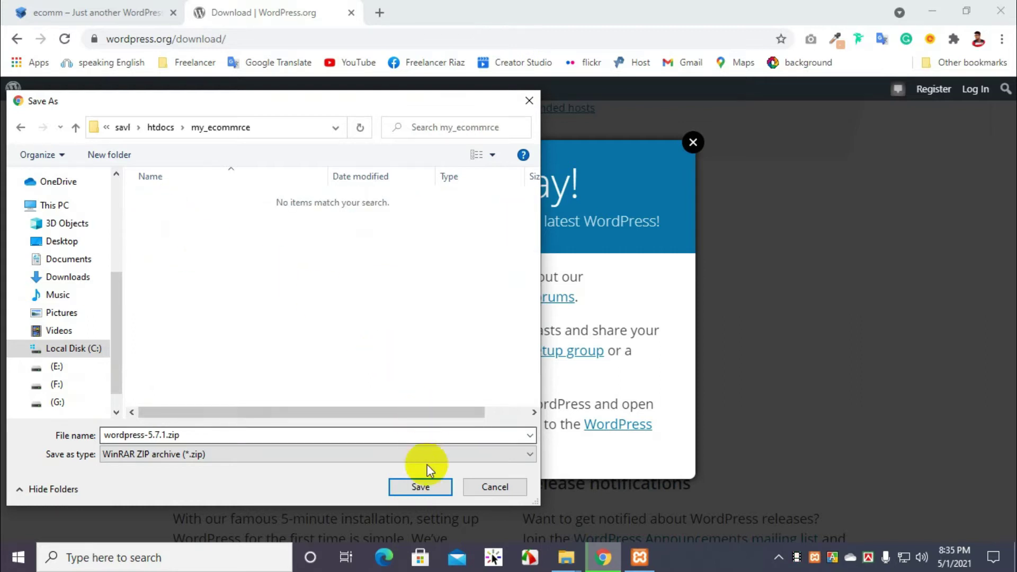
left_click(428, 484)
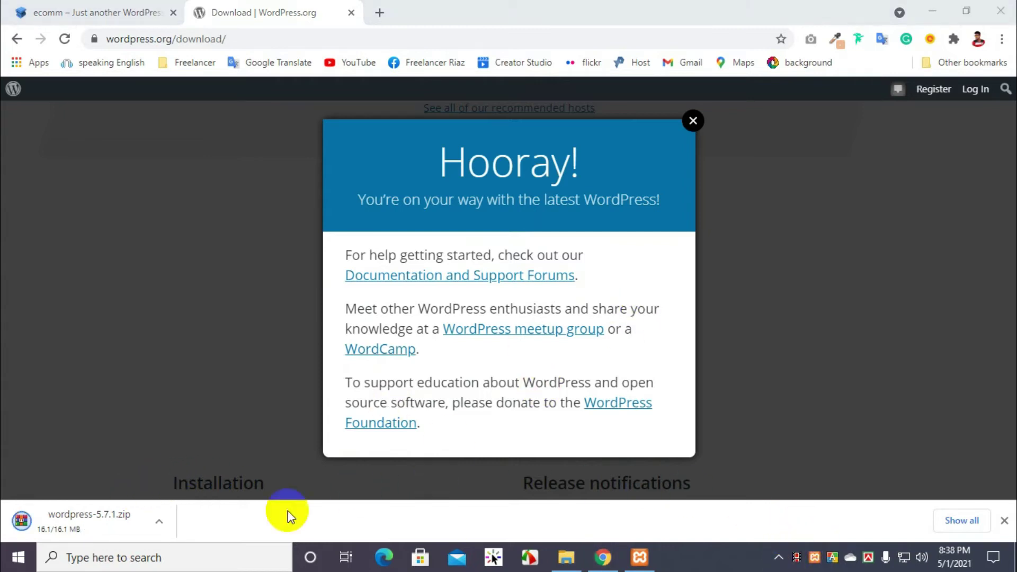
Step: Show the finished download in its folder and bring the my_ecommrce window forward
left_click(158, 521)
left_click(196, 473)
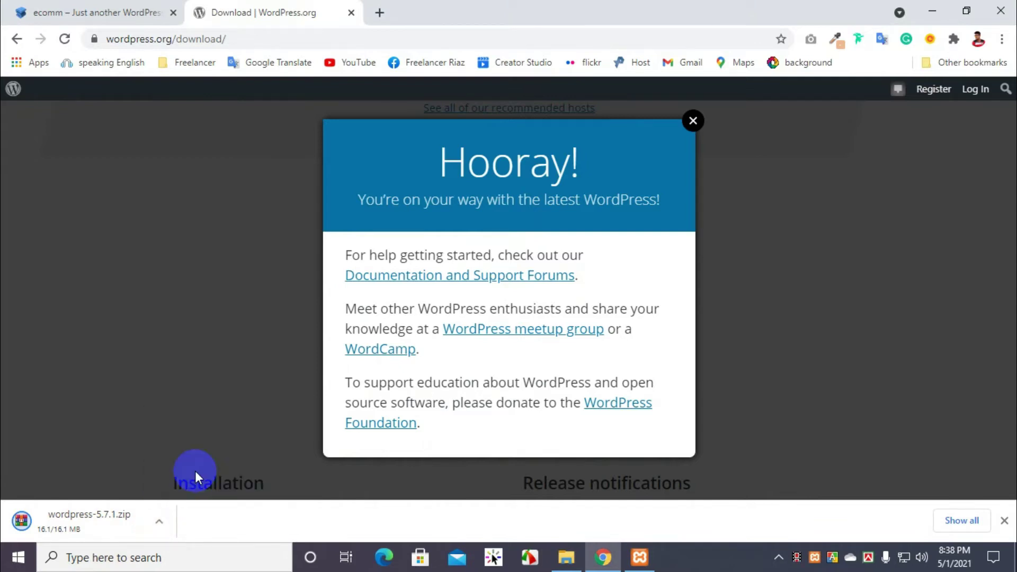
left_click(160, 521)
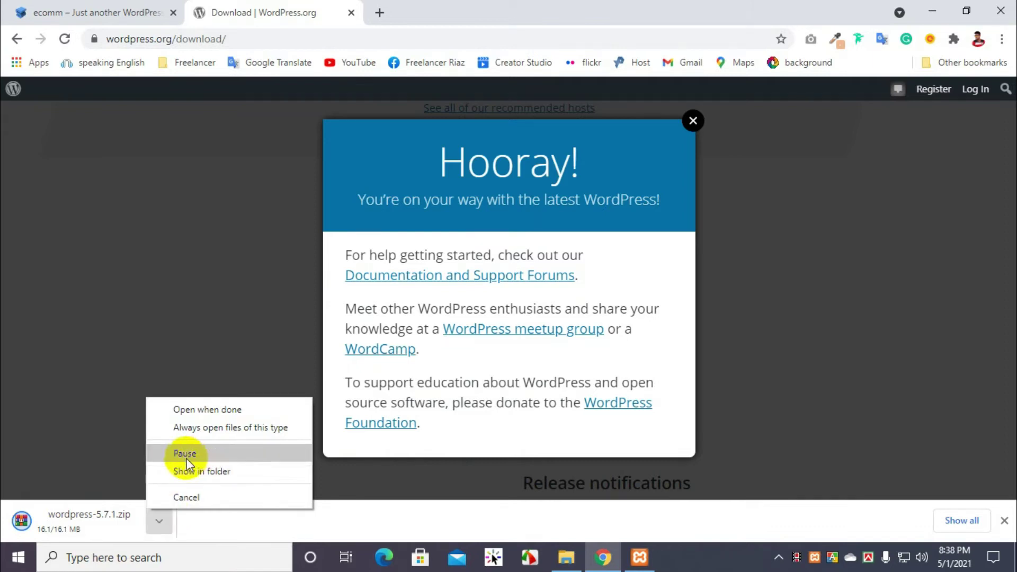
left_click(183, 473)
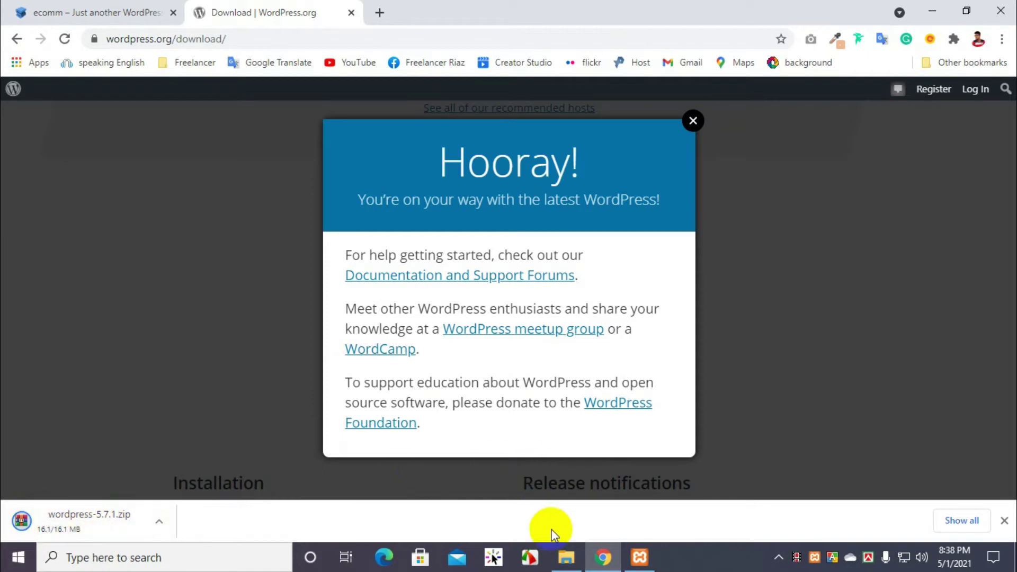
left_click(566, 558)
right_click(253, 211)
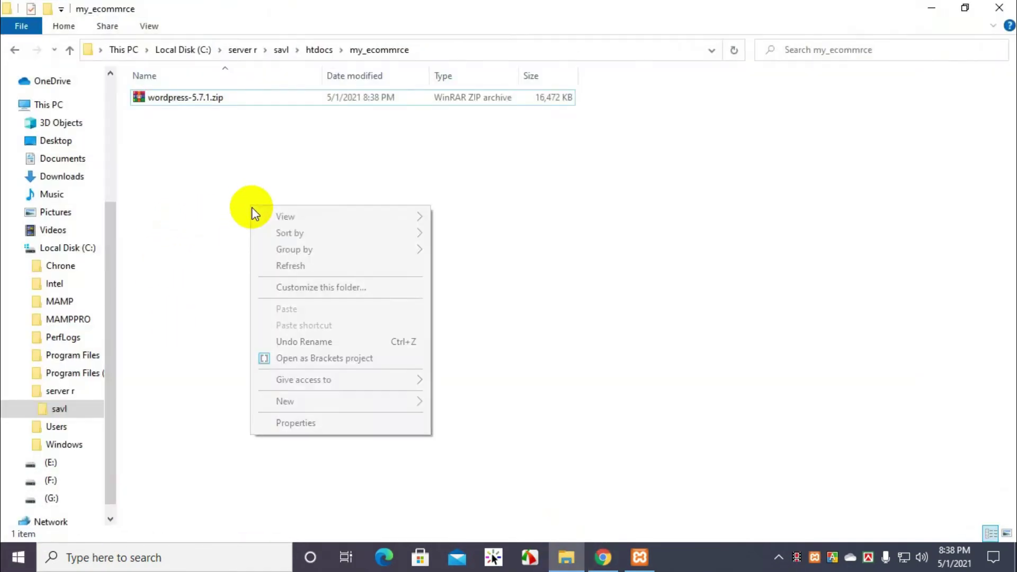
Step: Refresh my_ecommrce and extract wordpress-5.7.1.zip there with Extract Here
right_click(251, 158)
left_click(290, 220)
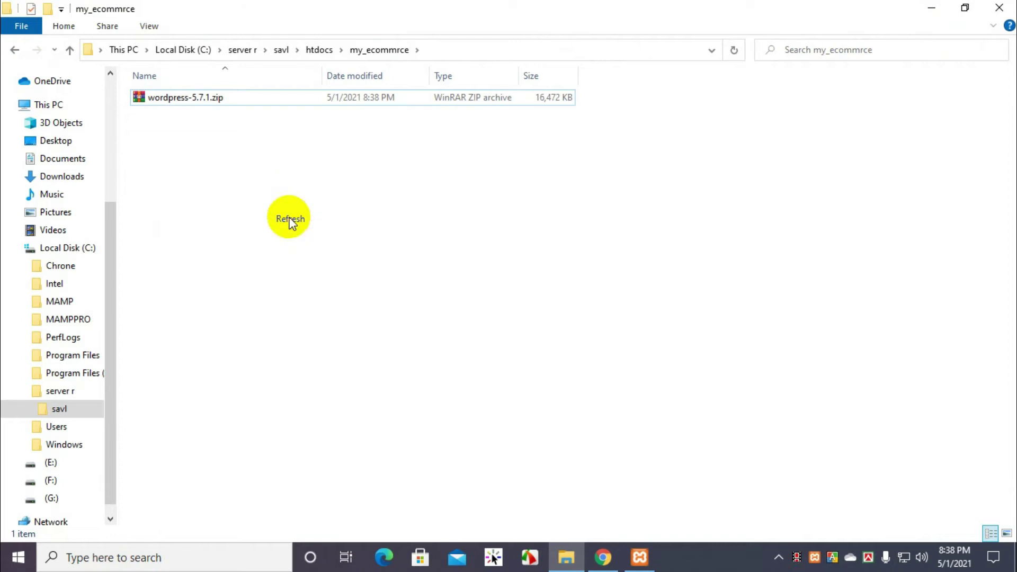
left_click(70, 50)
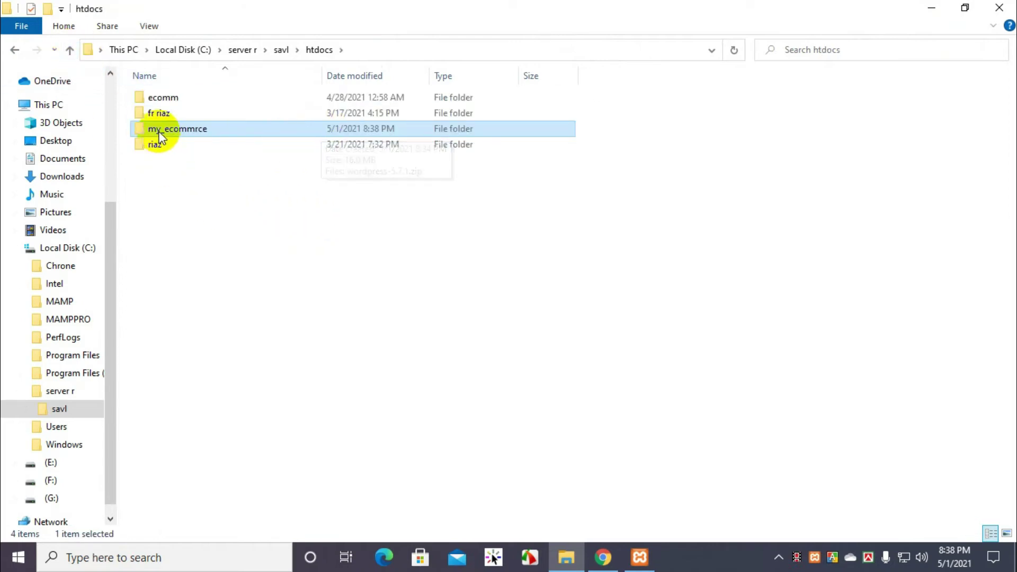
double_click(181, 130)
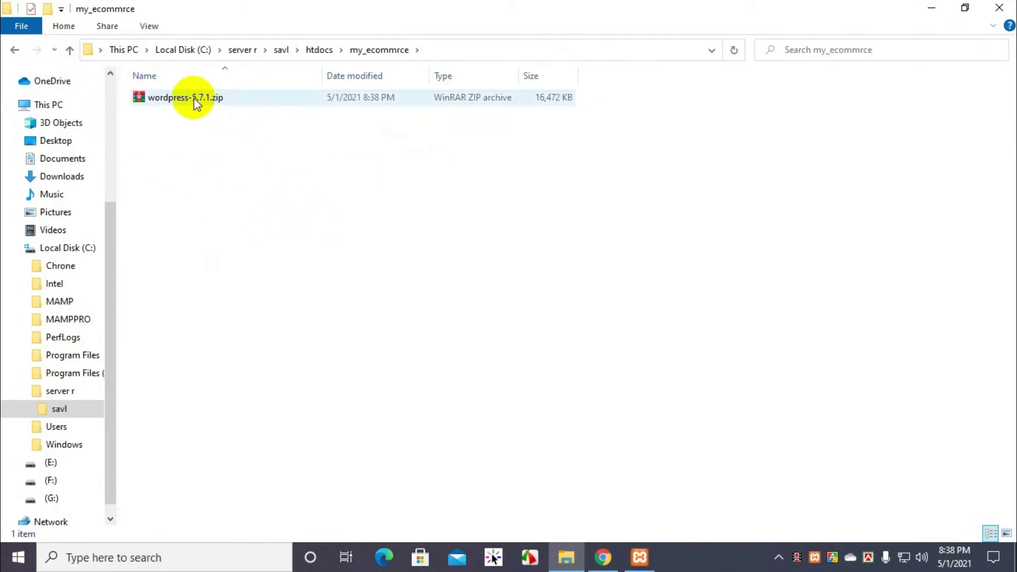
right_click(196, 103)
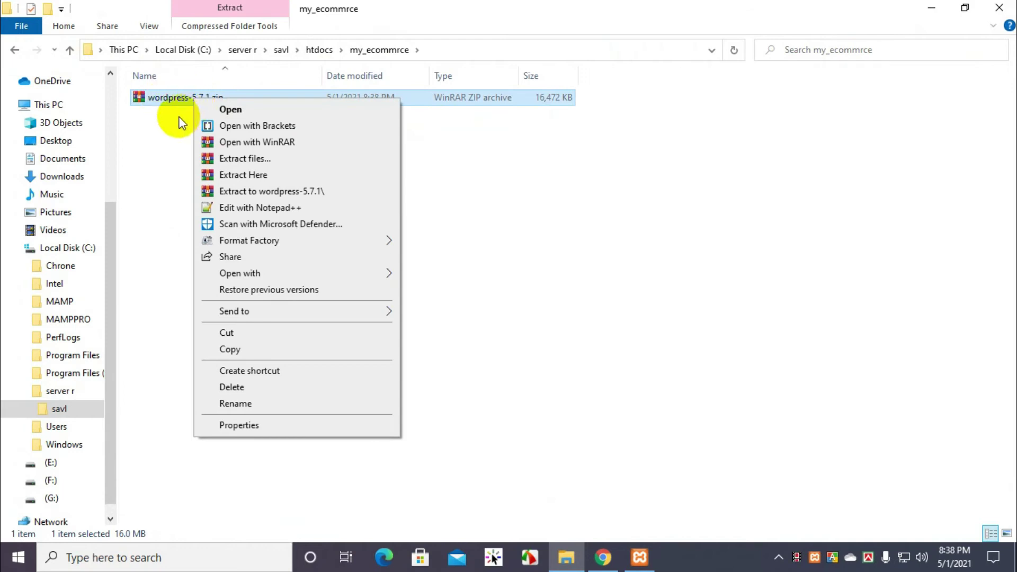
left_click(243, 176)
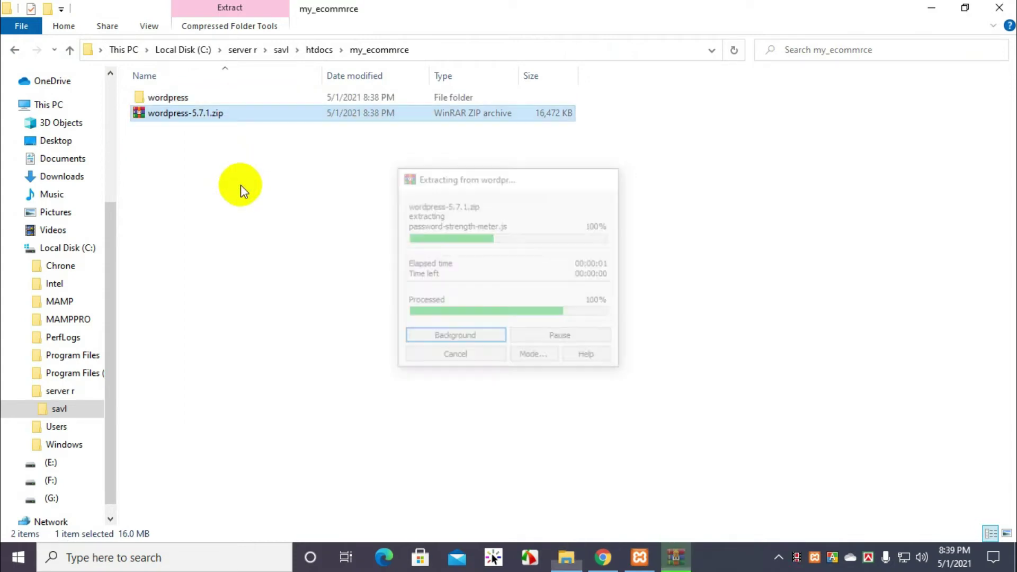
Step: Delete the wordpress-5.7.1.zip archive
left_click(233, 116)
key("Return")
left_click(211, 116)
key("Delete")
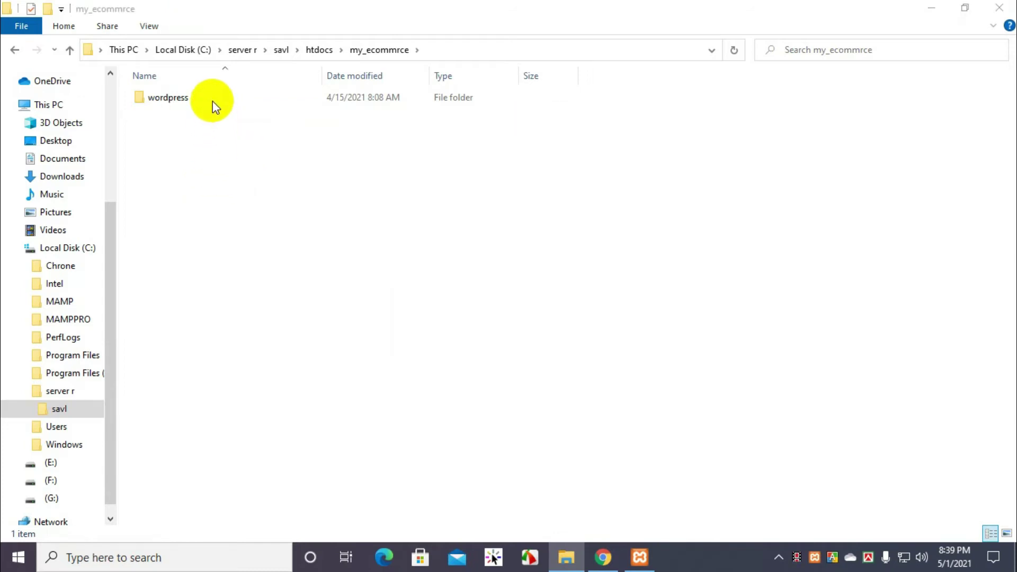
Step: Move all files from the wordpress subfolder up into my_ecommrce
left_click(212, 98)
double_click(217, 98)
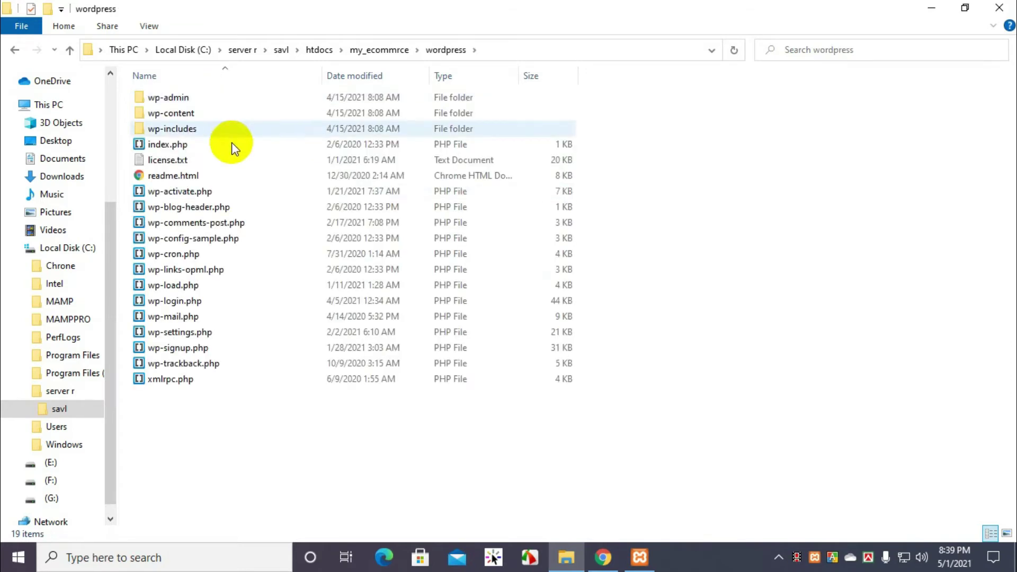
key("ctrl+a")
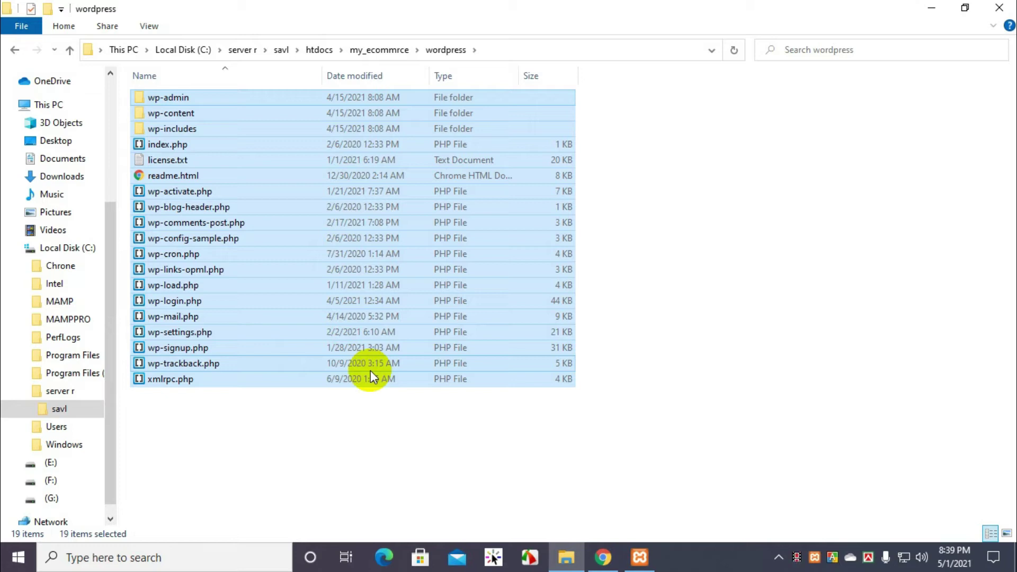
left_click(72, 50)
right_click(245, 154)
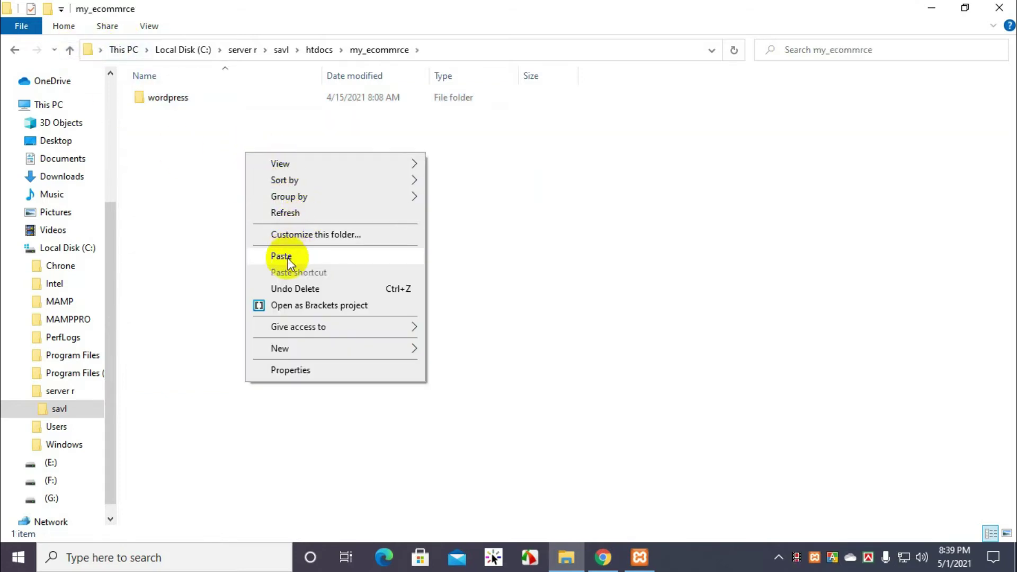
left_click(289, 256)
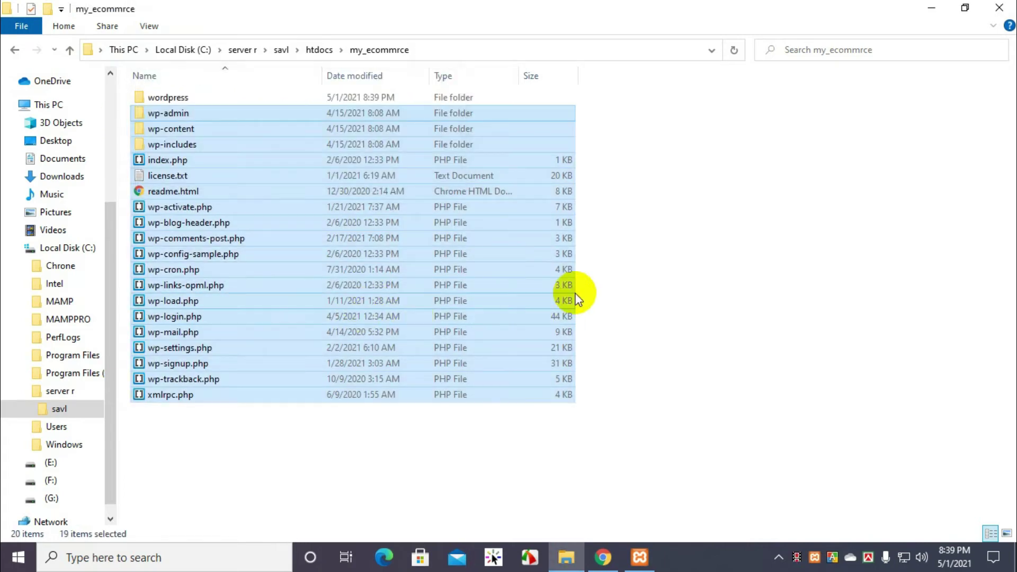
Step: Delete the empty wordpress subfolder, leaving 19 items in my_ecommrce
right_click(742, 208)
left_click(761, 265)
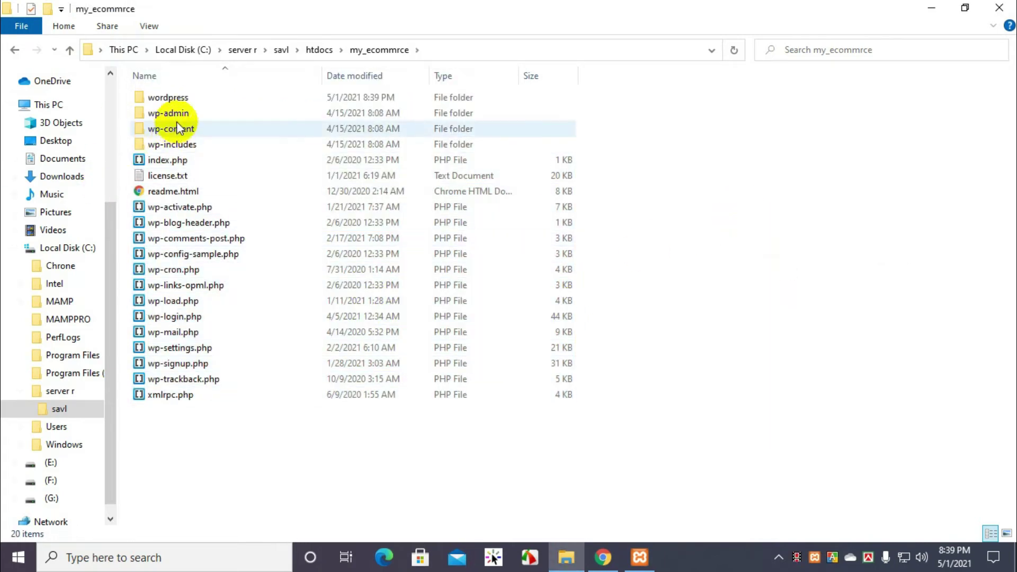
left_click(170, 97)
key("Delete")
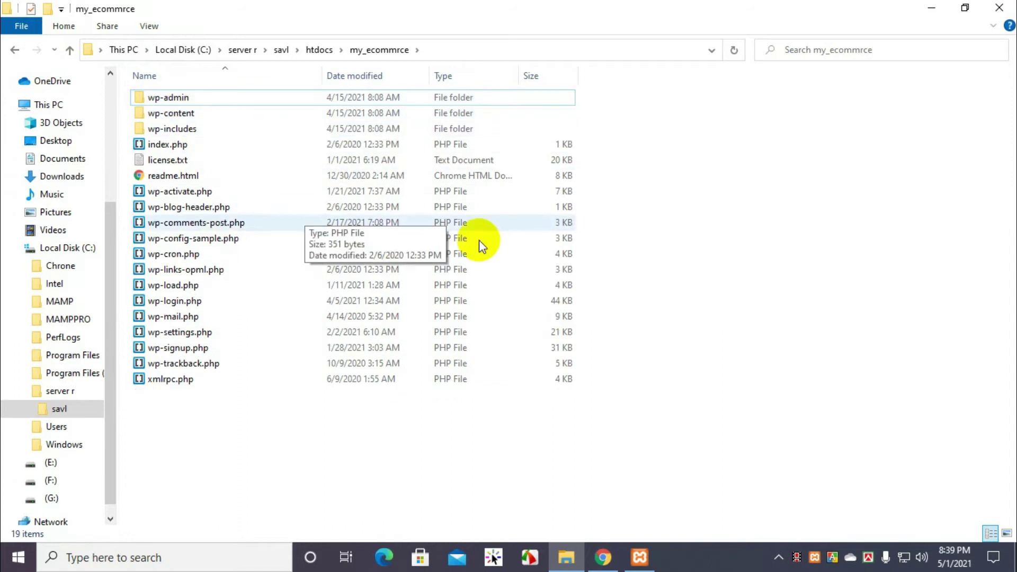
right_click(710, 203)
left_click(742, 256)
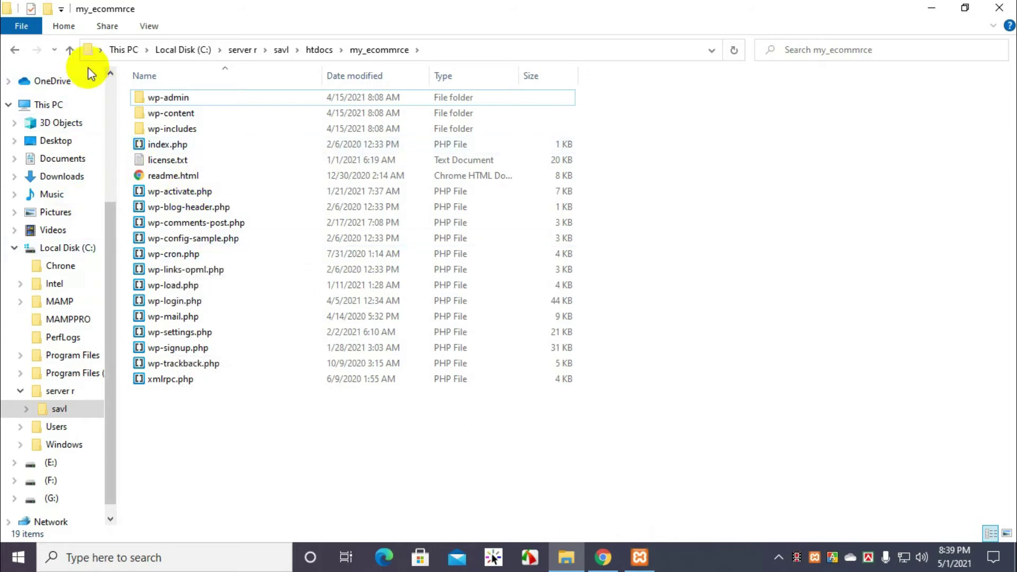
Step: Go up to the savl folder and launch the XAMPP Control Panel
left_click(69, 50)
left_click(70, 50)
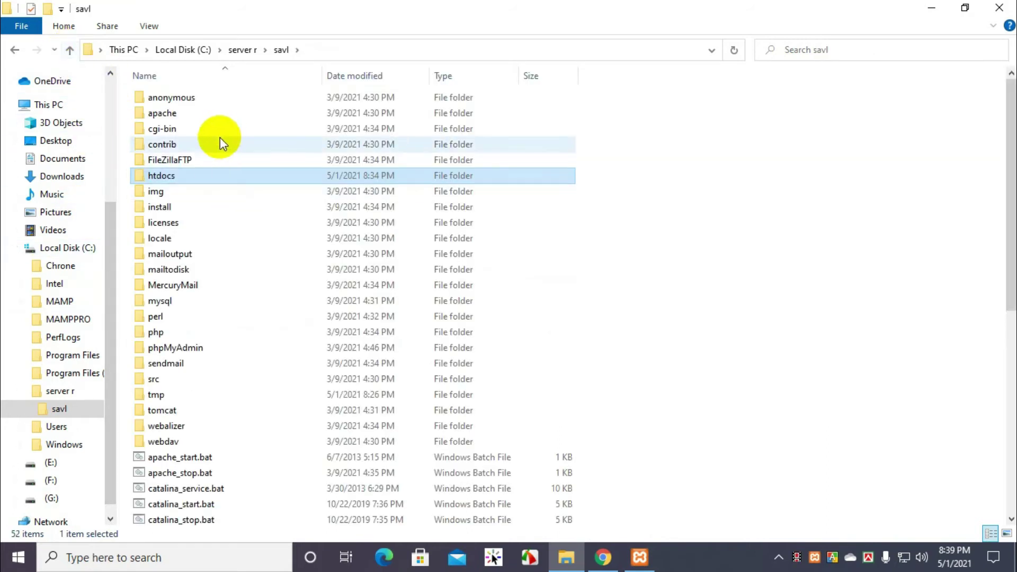
scroll(233, 180, "down", 8)
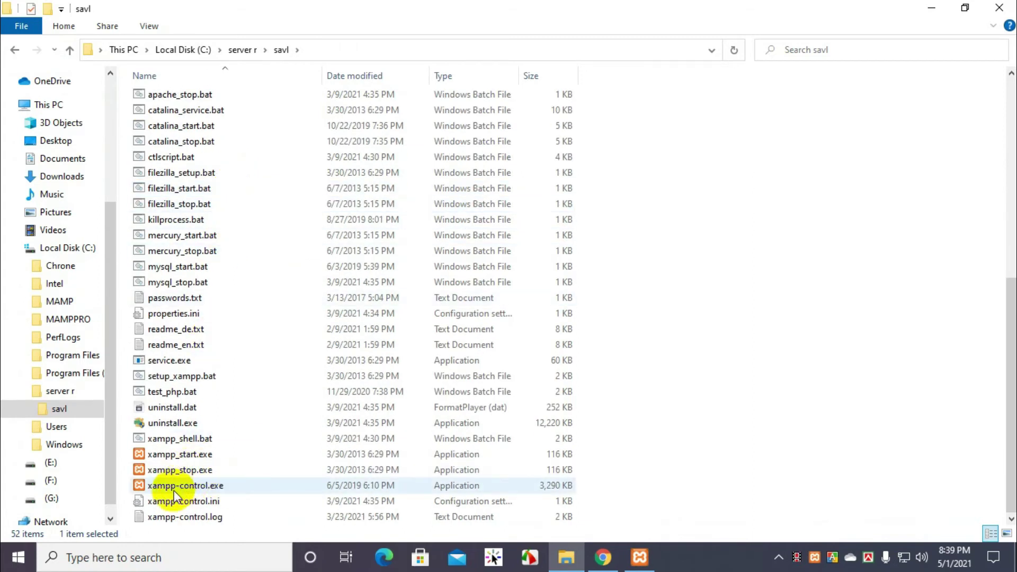
double_click(226, 486)
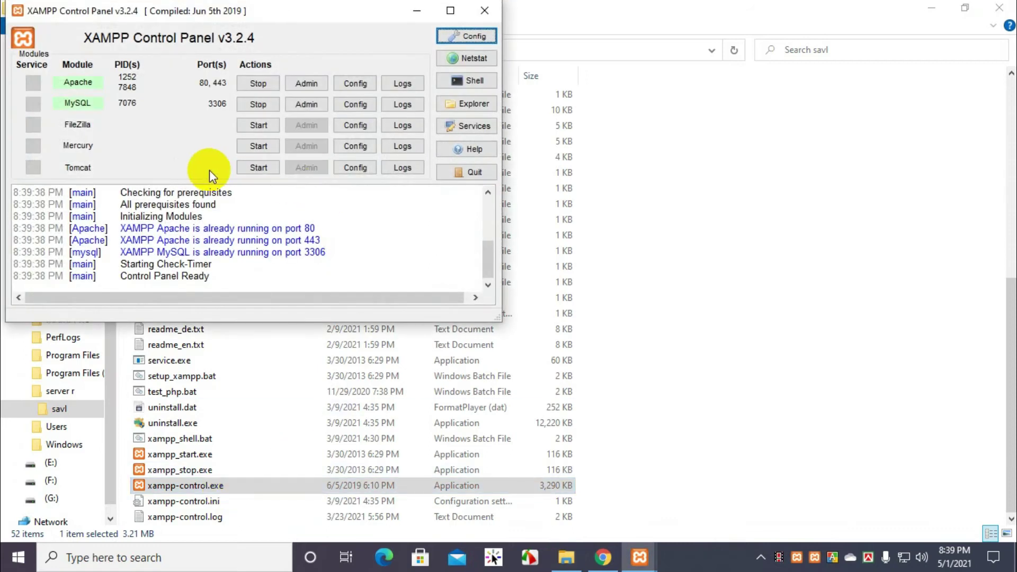
Step: Stop and restart Apache and MySQL, then minimize the control panel
left_click(259, 87)
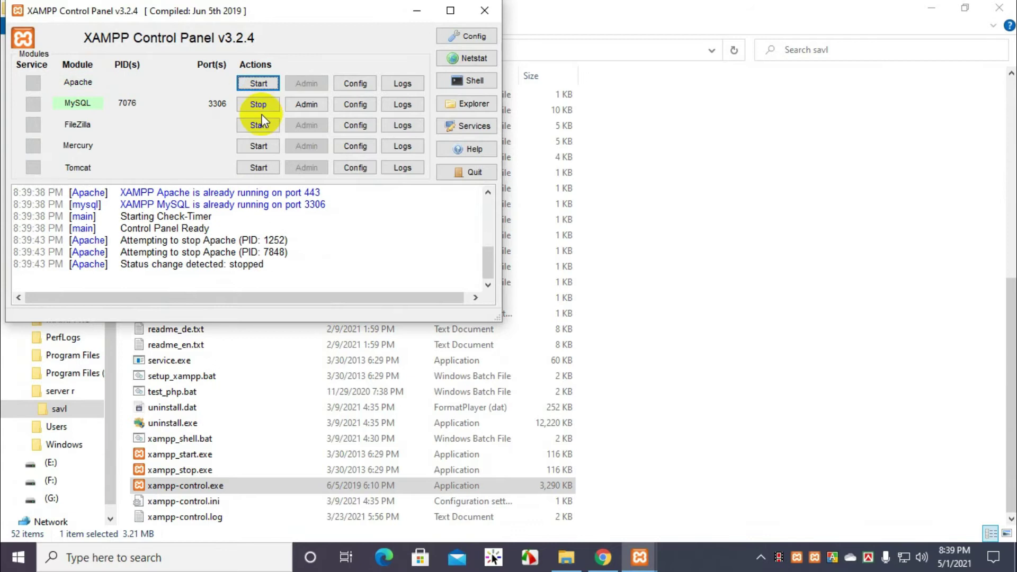
left_click(254, 105)
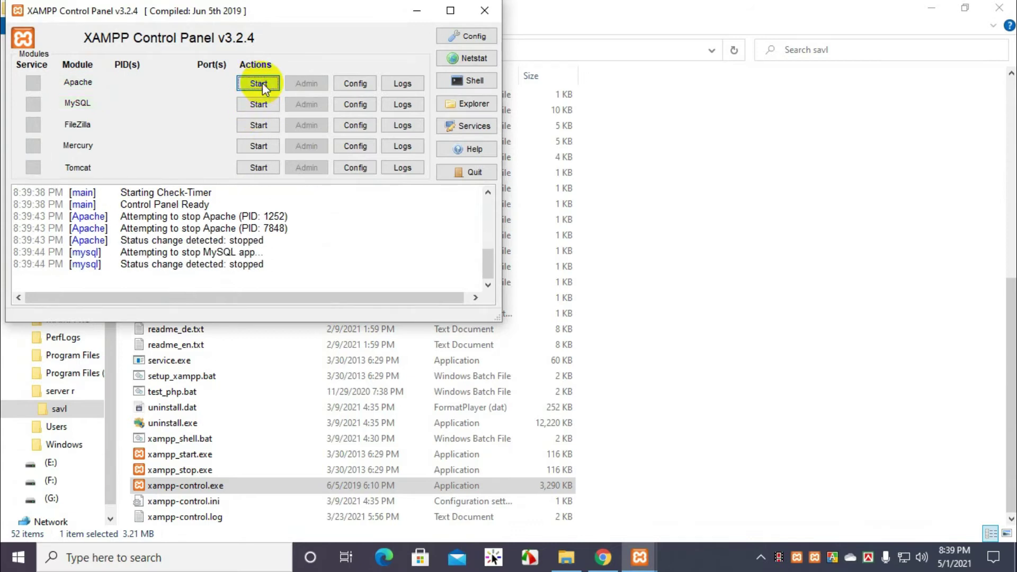
left_click(260, 83)
left_click(260, 105)
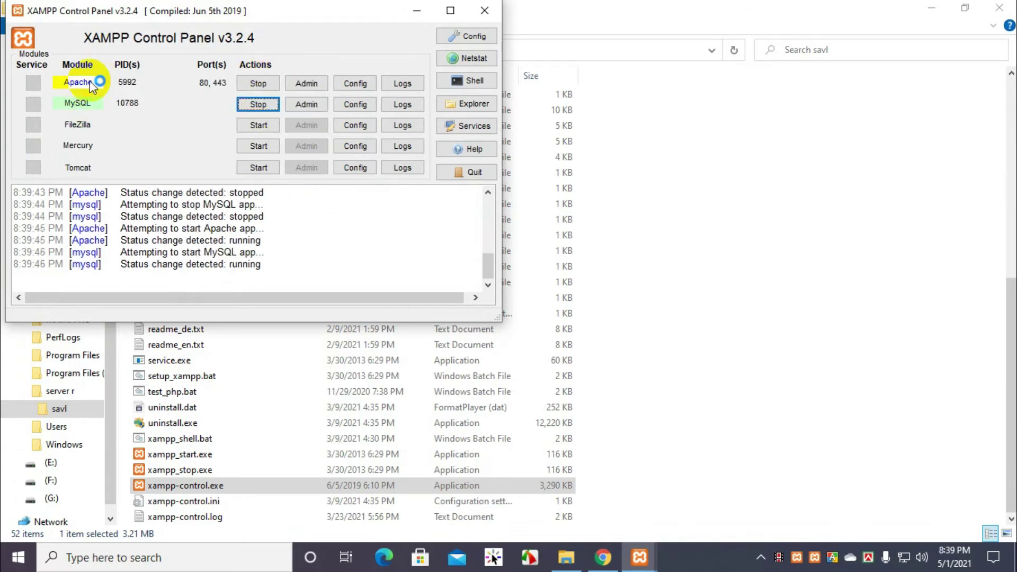
left_click(242, 104)
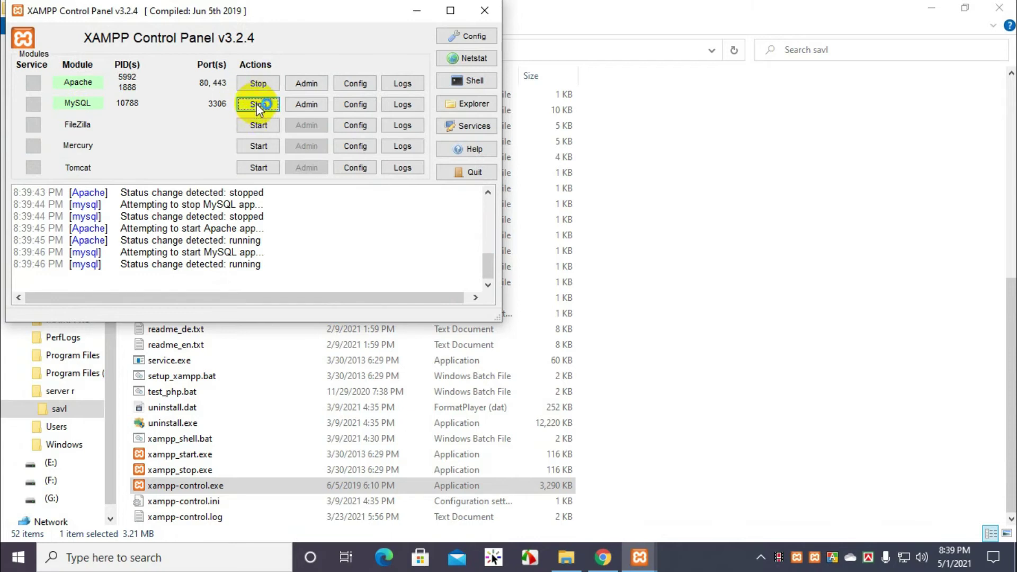
left_click(418, 14)
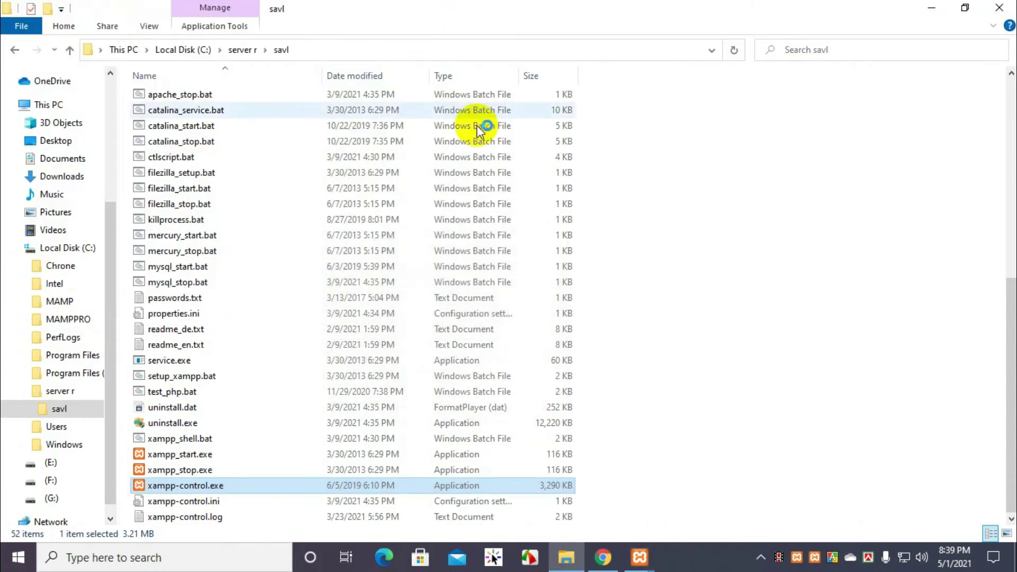
Step: Close the duplicate control panel instance and restart Apache and MySQL again
left_click(640, 558)
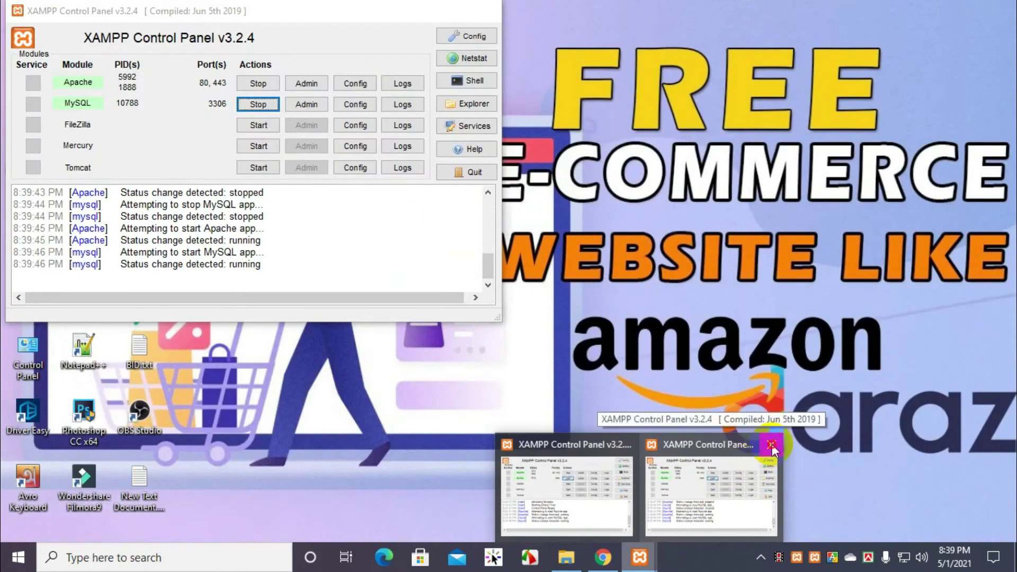
left_click(772, 444)
left_click(647, 484)
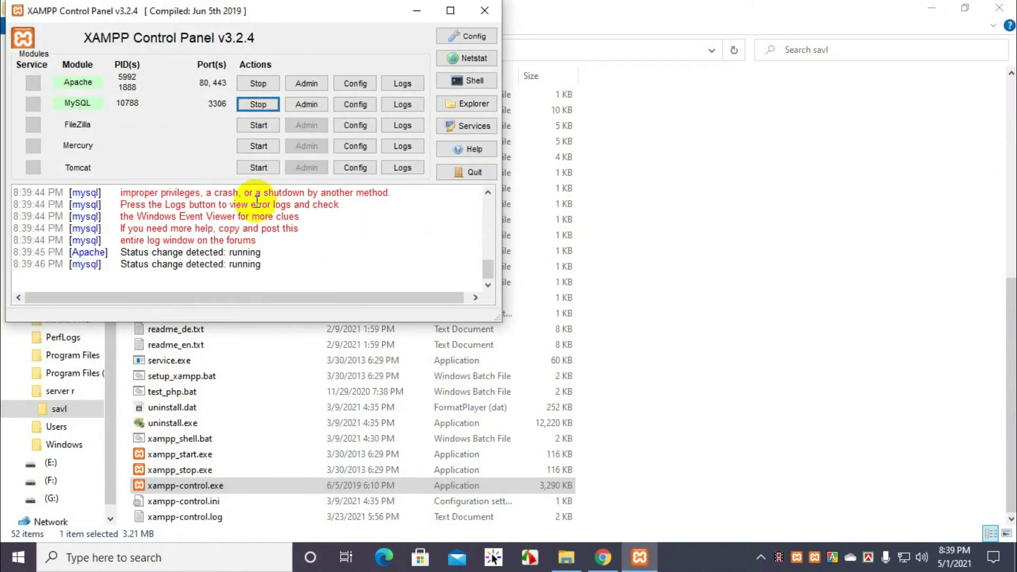
left_click(257, 83)
left_click(256, 105)
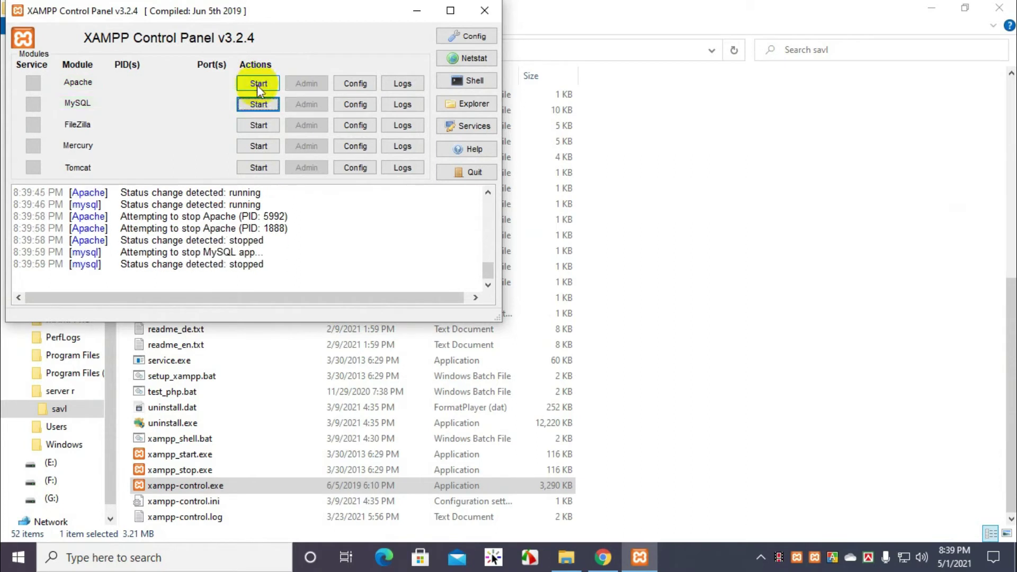
left_click(258, 83)
left_click(258, 105)
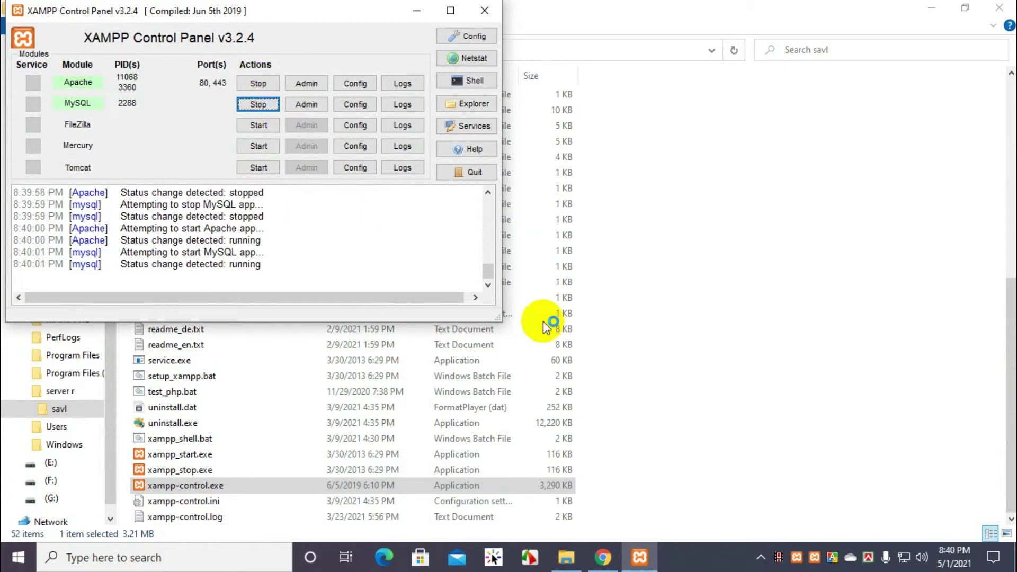
Step: Bring the control panel back and open phpMyAdmin from MySQL's Admin button
left_click(815, 557)
left_click(295, 154)
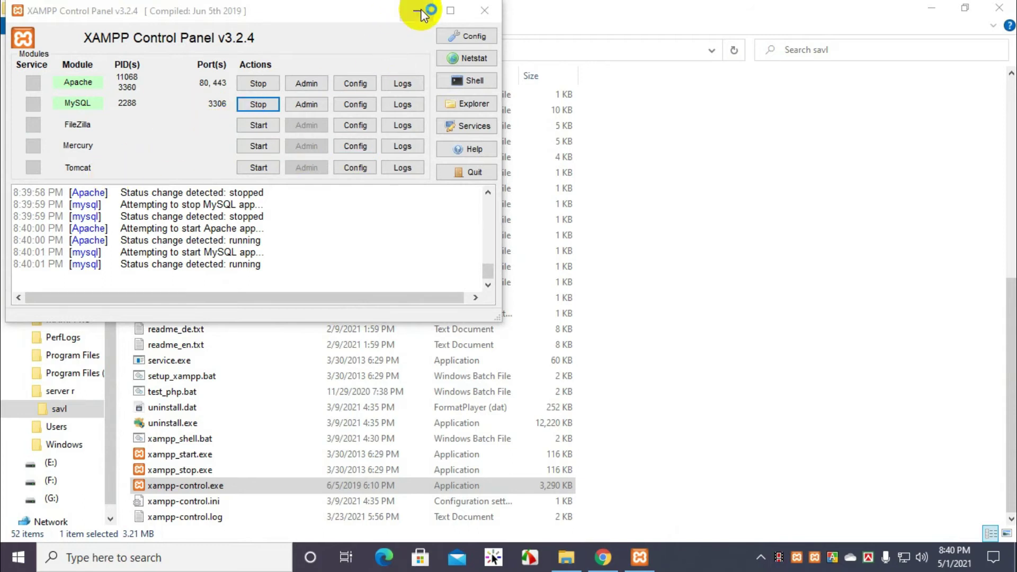
left_click(419, 10)
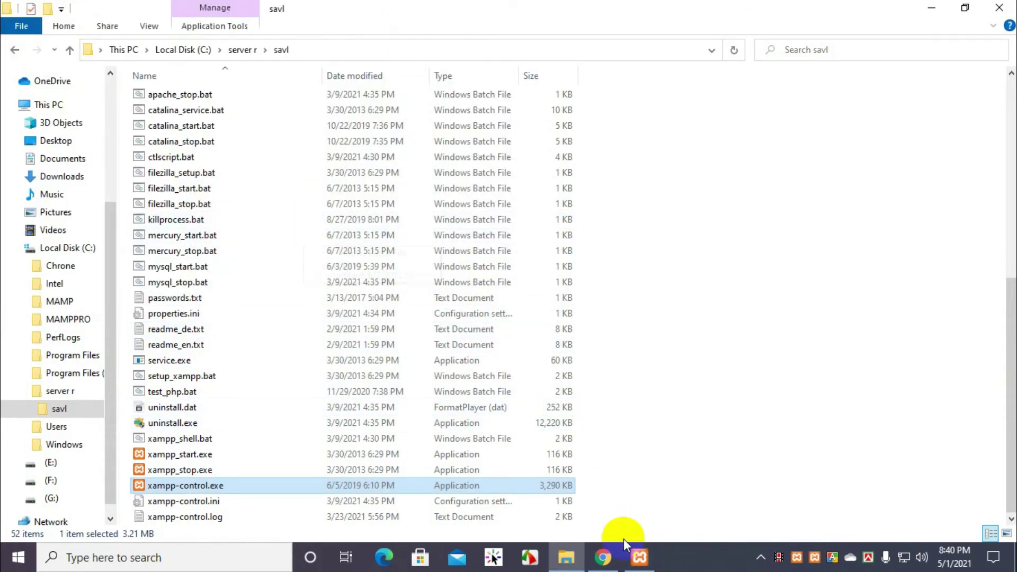
left_click(634, 565)
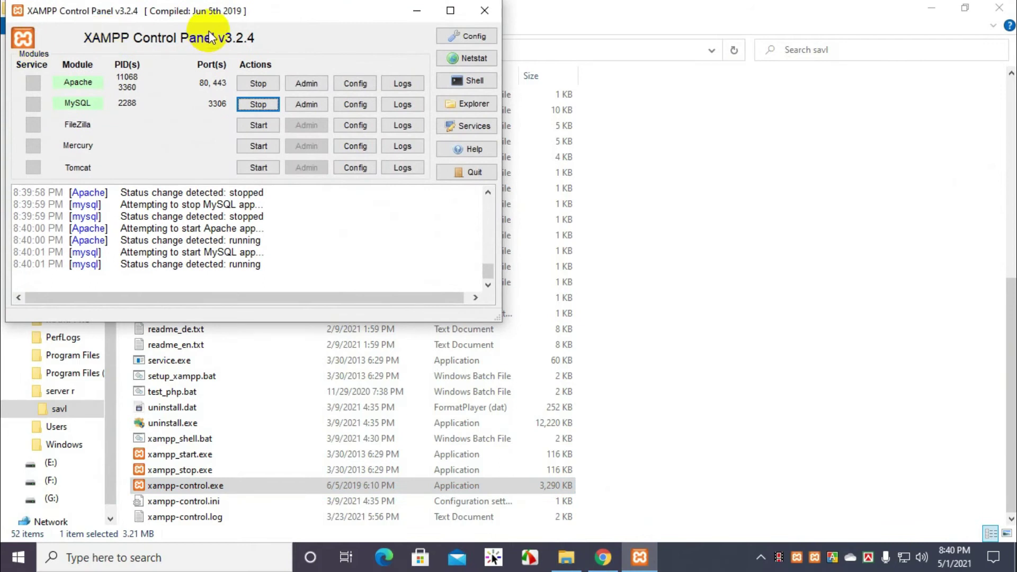
left_click(315, 106)
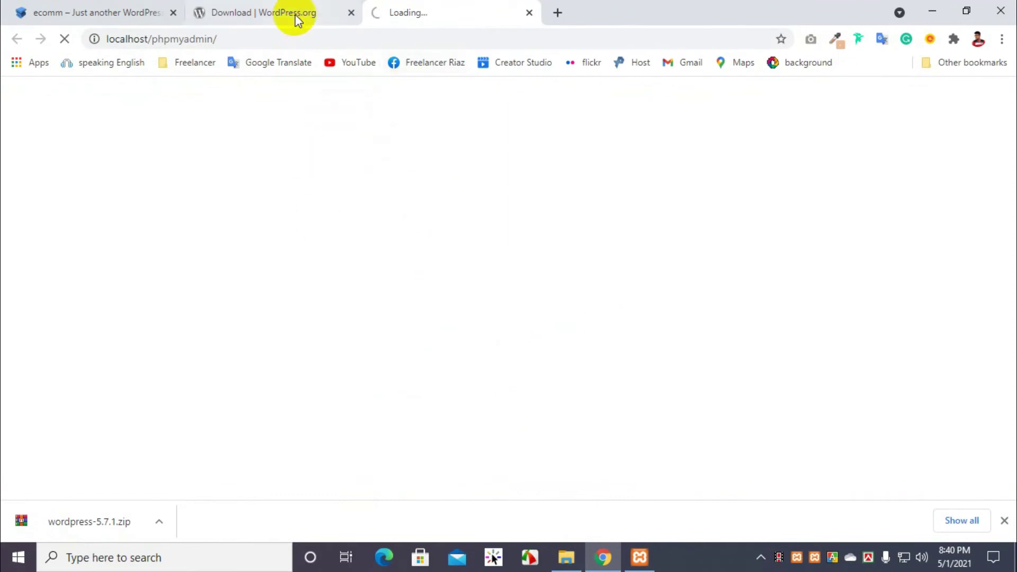
Step: Close the WordPress download tab, minimize XAMPP and open phpMyAdmin's Databases tab
left_click(313, 13)
left_click(349, 12)
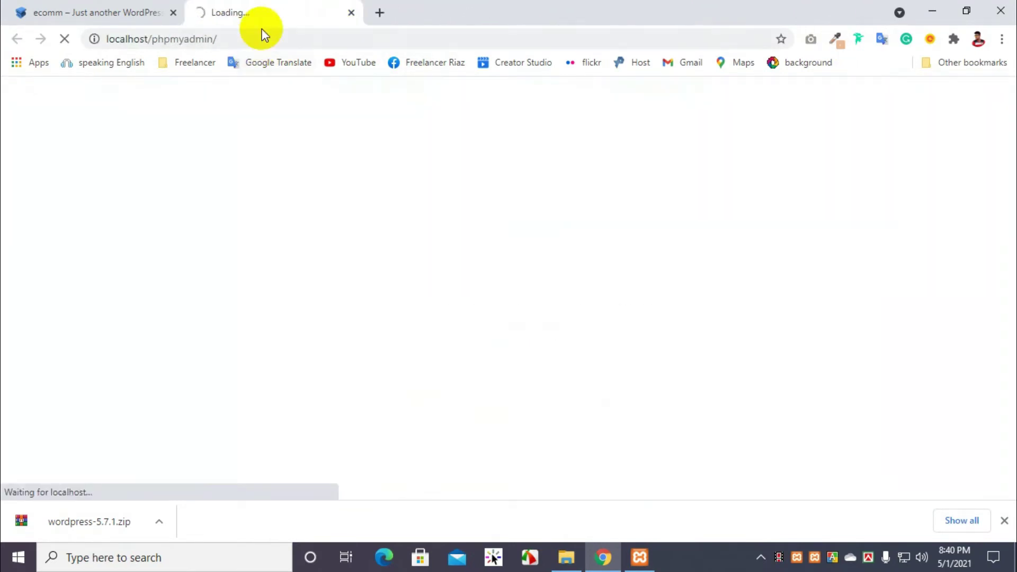
left_click(639, 558)
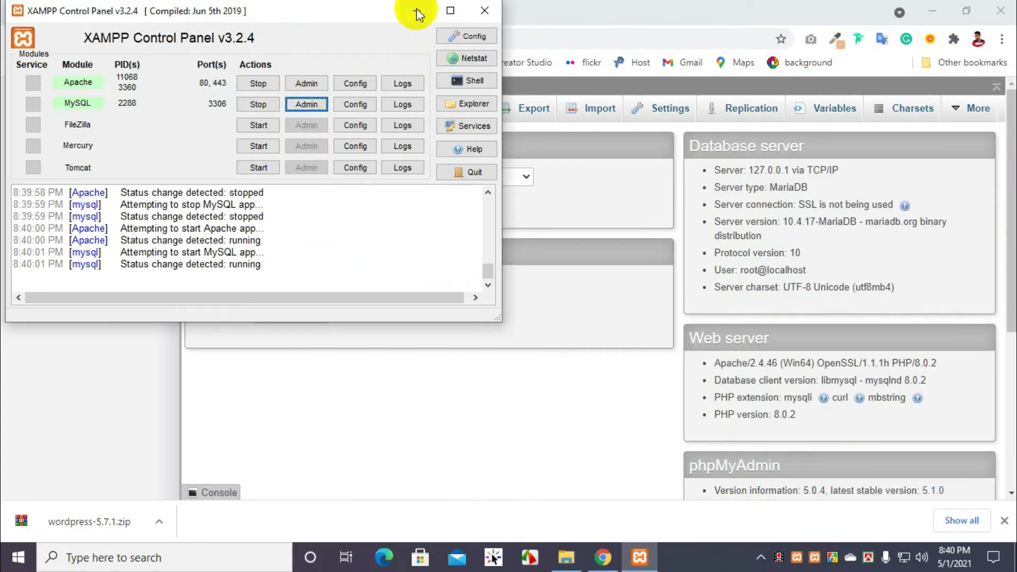
left_click(417, 10)
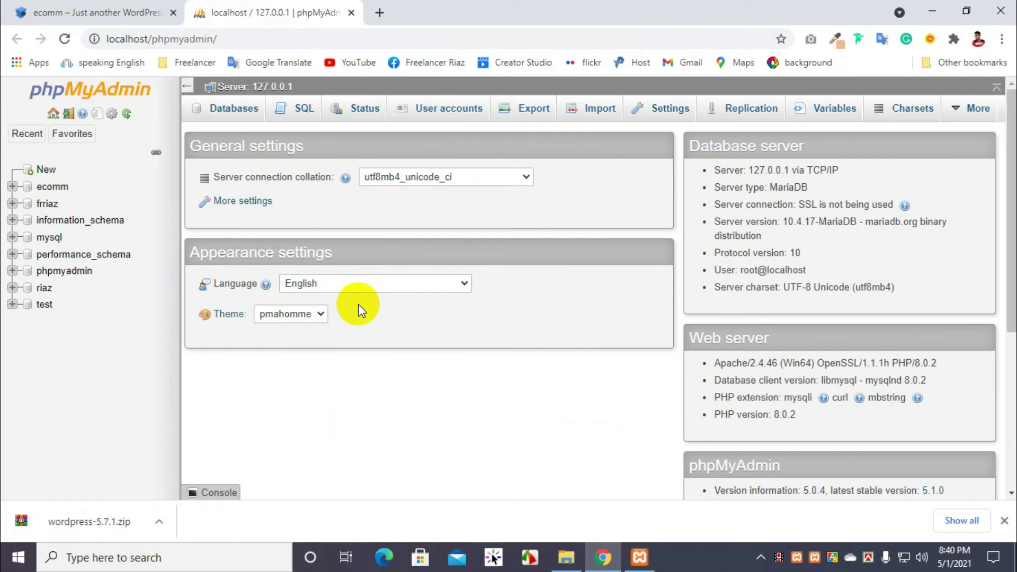
left_click(222, 110)
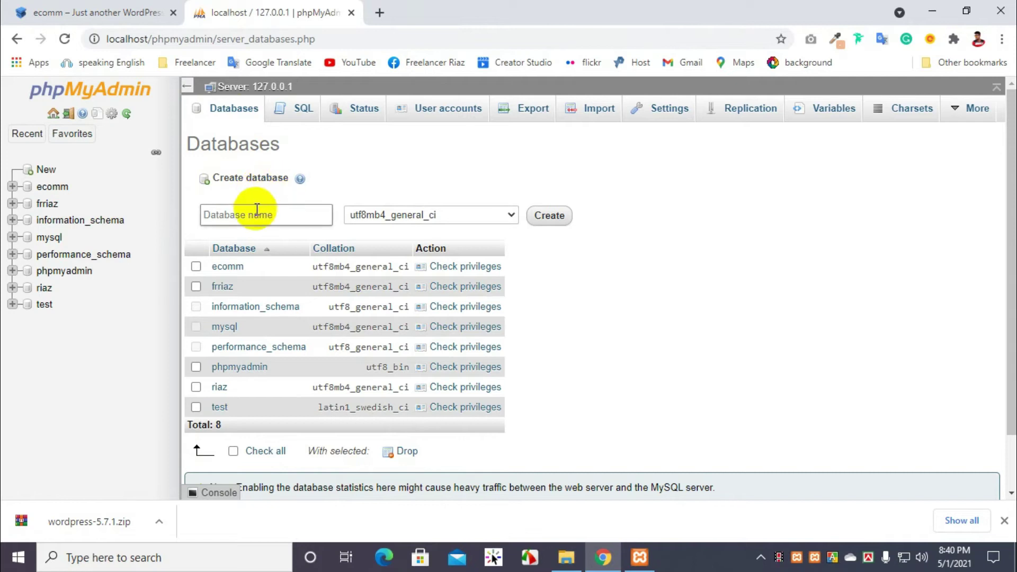
Step: Enter my_ecommerce as the database name and create it with utf8mb4_general_ci collation
left_click(256, 219)
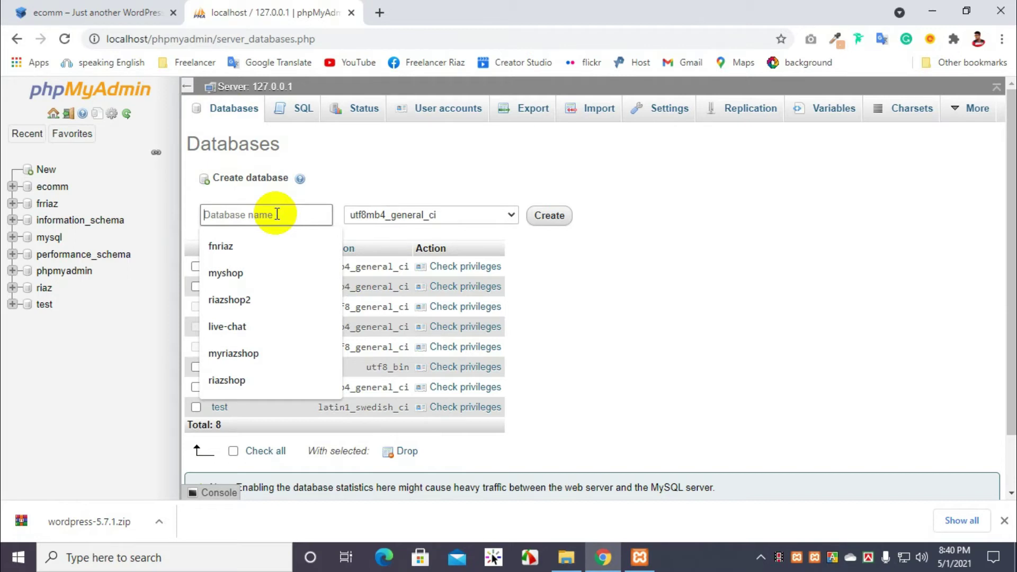
type("my")
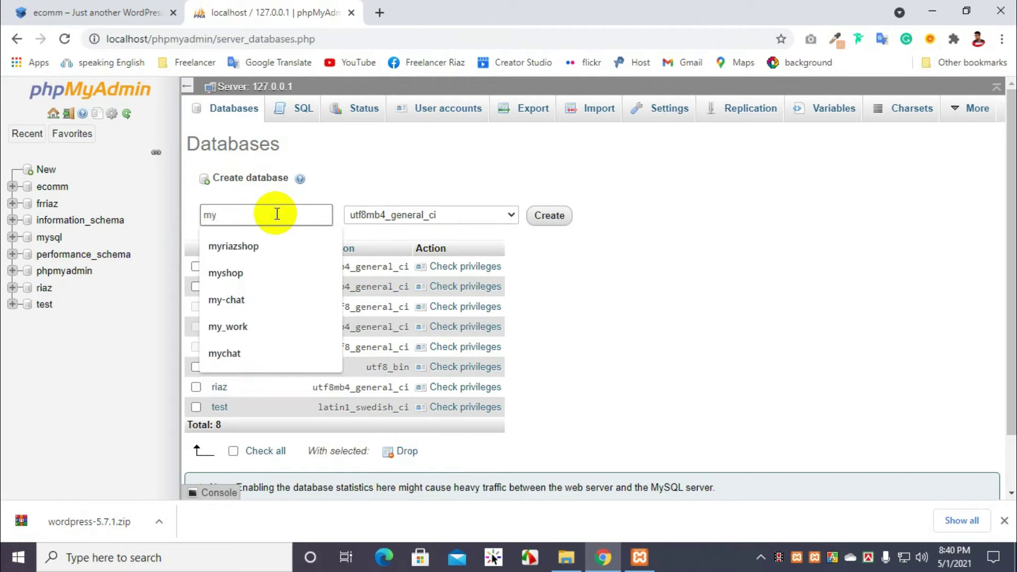
type("-s")
key("BackSpace")
key("BackSpace")
type("_ecommerced")
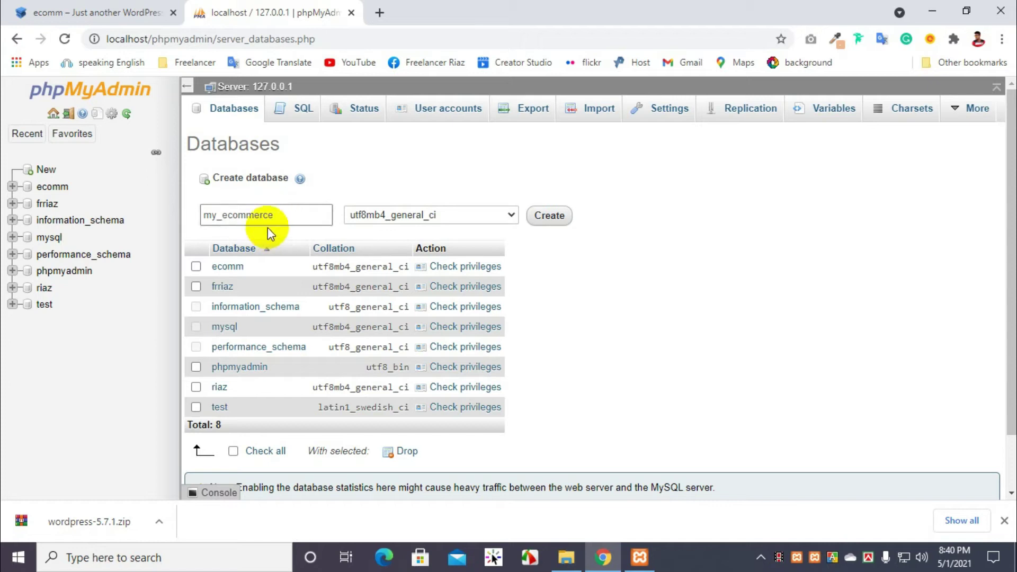
left_click(537, 224)
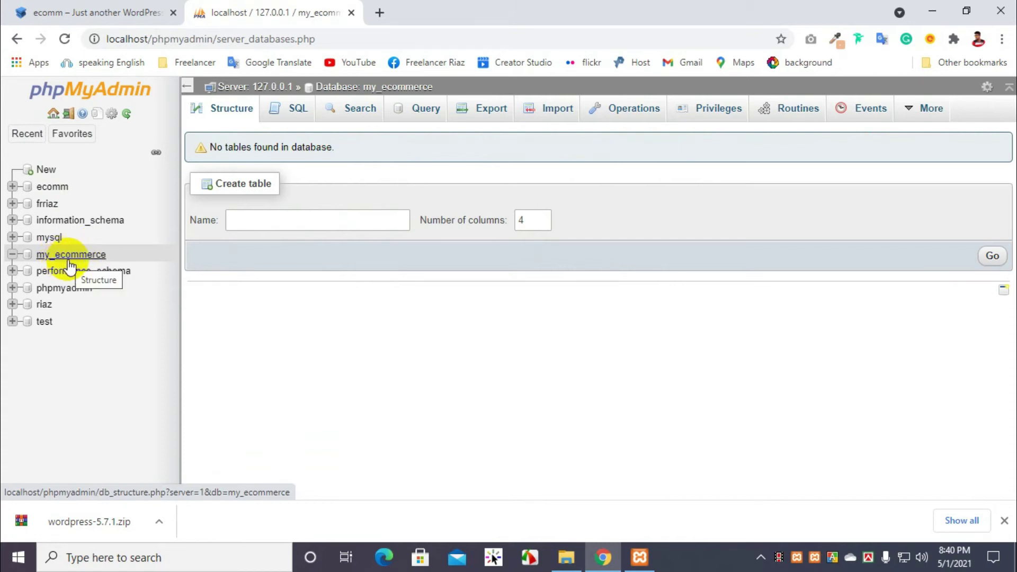
Step: Try viewing my_ecommerce's privileges, which fails with error #1030, then open the mysql database's tables
left_click(721, 116)
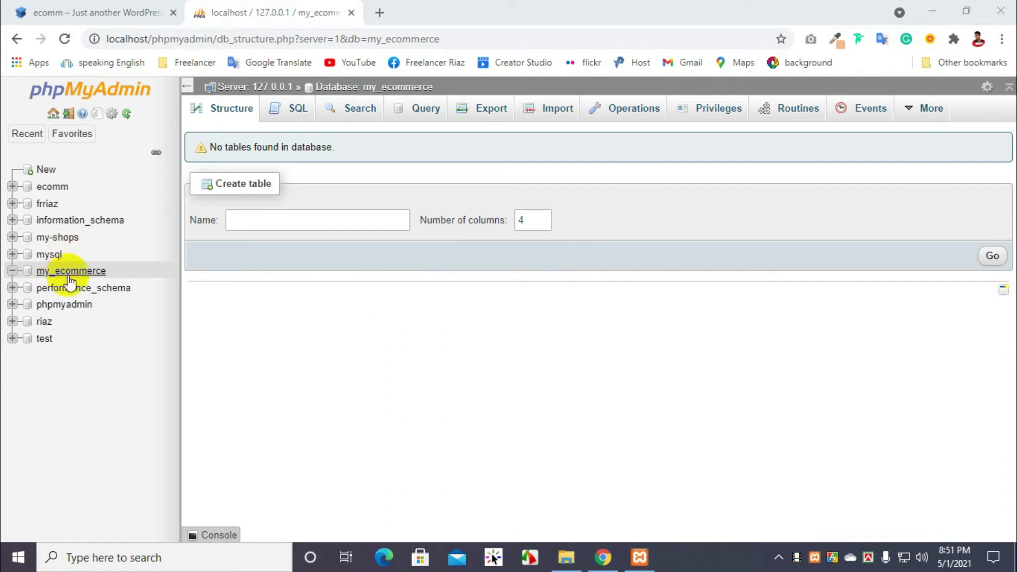
left_click(718, 110)
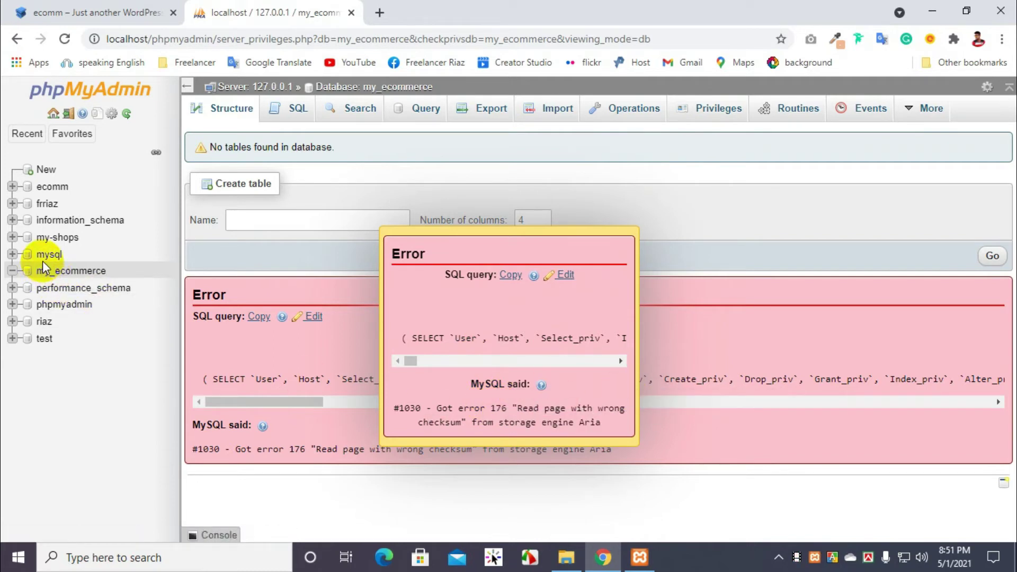
left_click(12, 255)
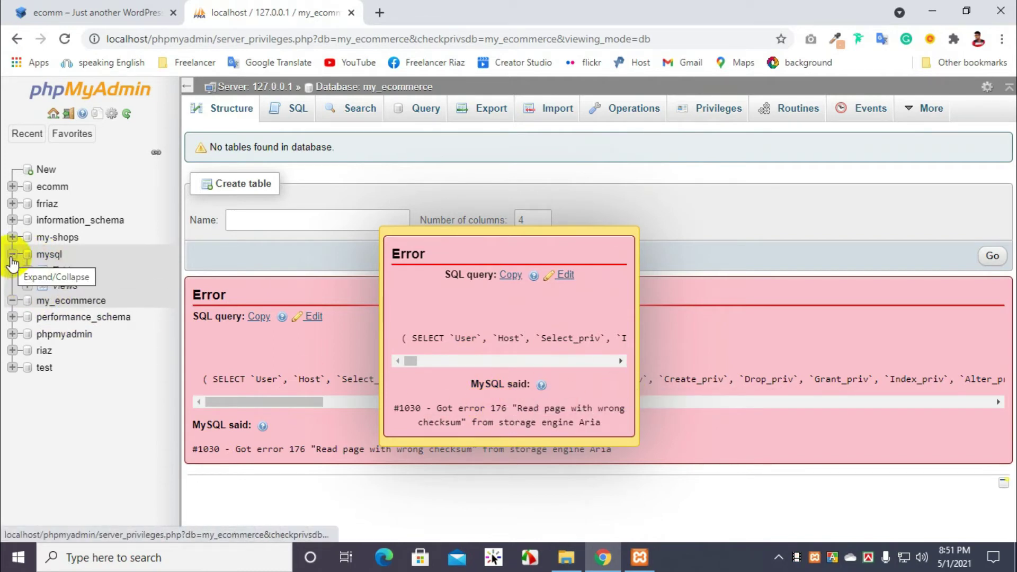
left_click(40, 255)
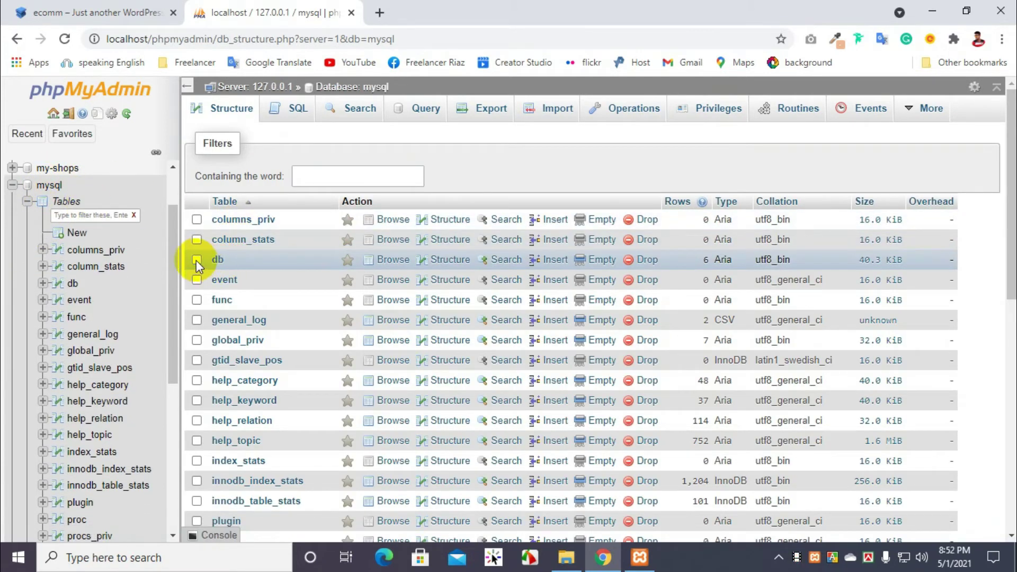
Step: Run Repair table on mysql.db, confirm its status OK, then reload and collapse mysql in the tree
scroll(268, 271, "down", 6)
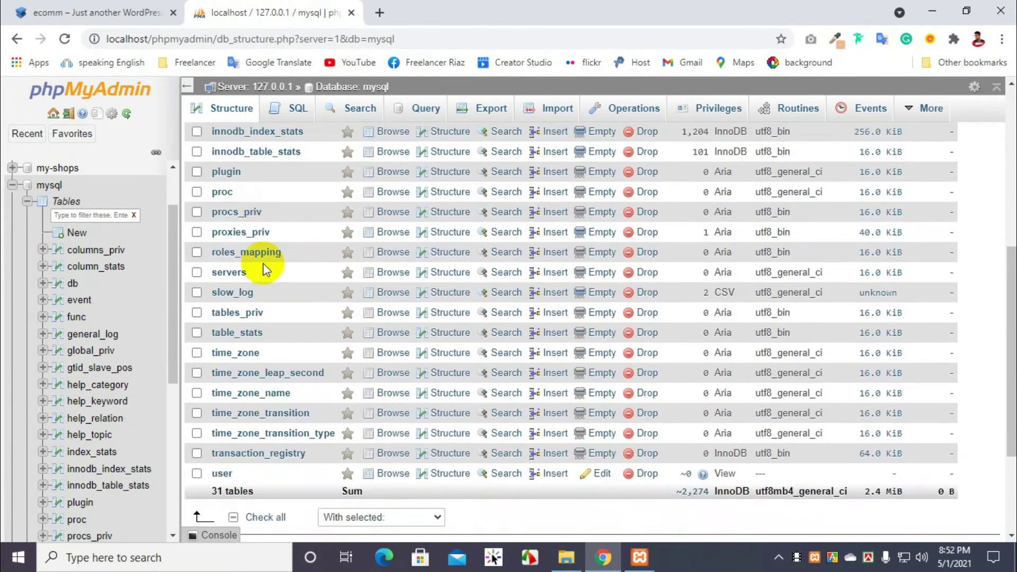
scroll(265, 270, "down", 3)
left_click(407, 356)
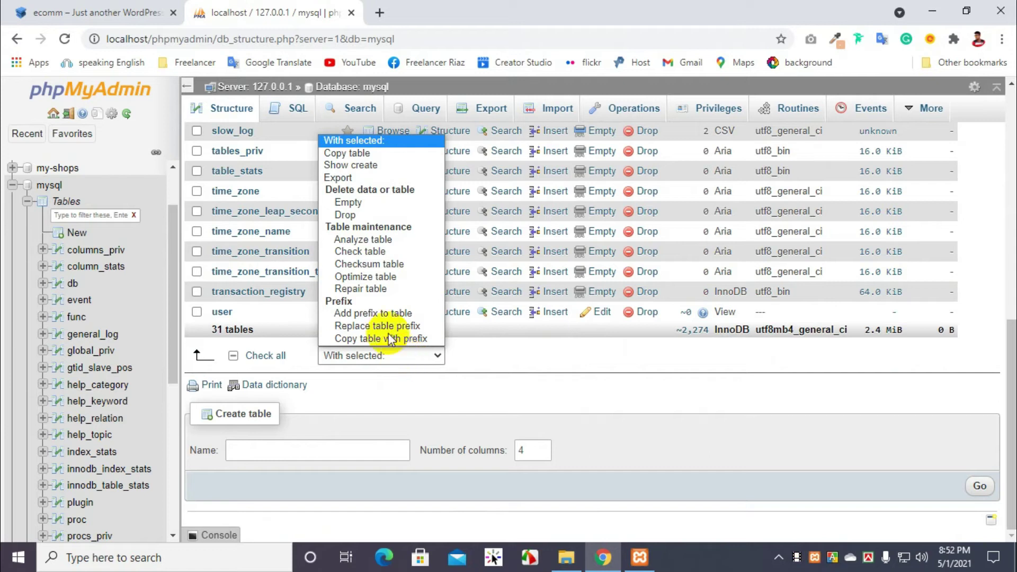
left_click(371, 289)
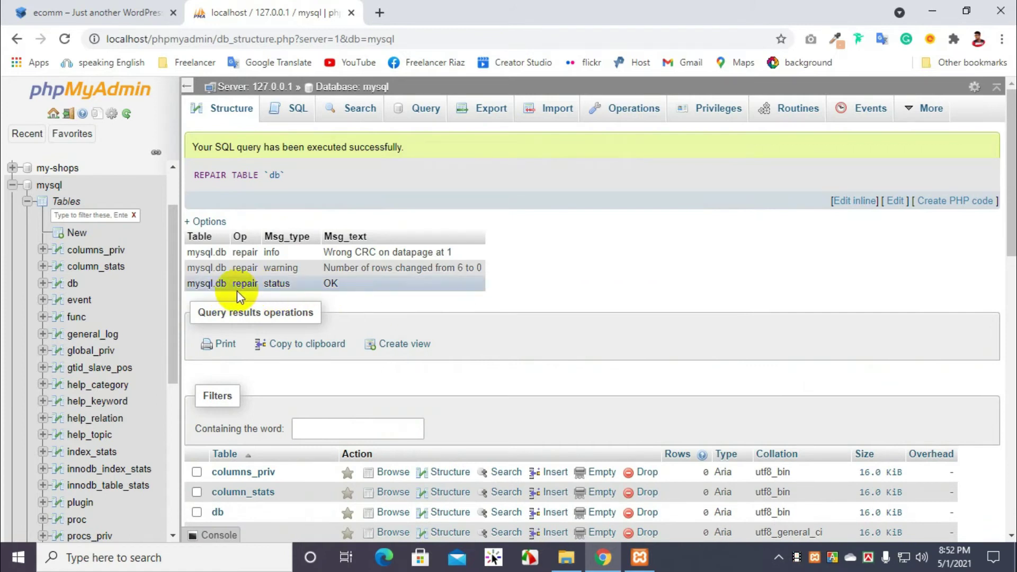
mouse_move(339, 284)
left_mouse_down()
mouse_move(212, 294)
mouse_move(200, 278)
mouse_move(342, 282)
left_mouse_up()
left_click(389, 282)
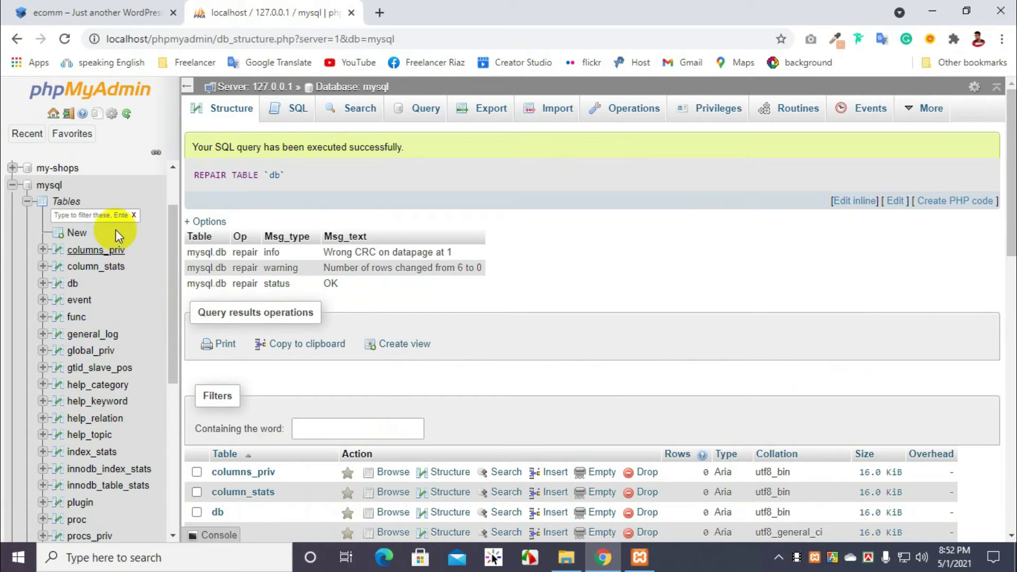
scroll(99, 180, "down", 6)
scroll(59, 186, "up", 7)
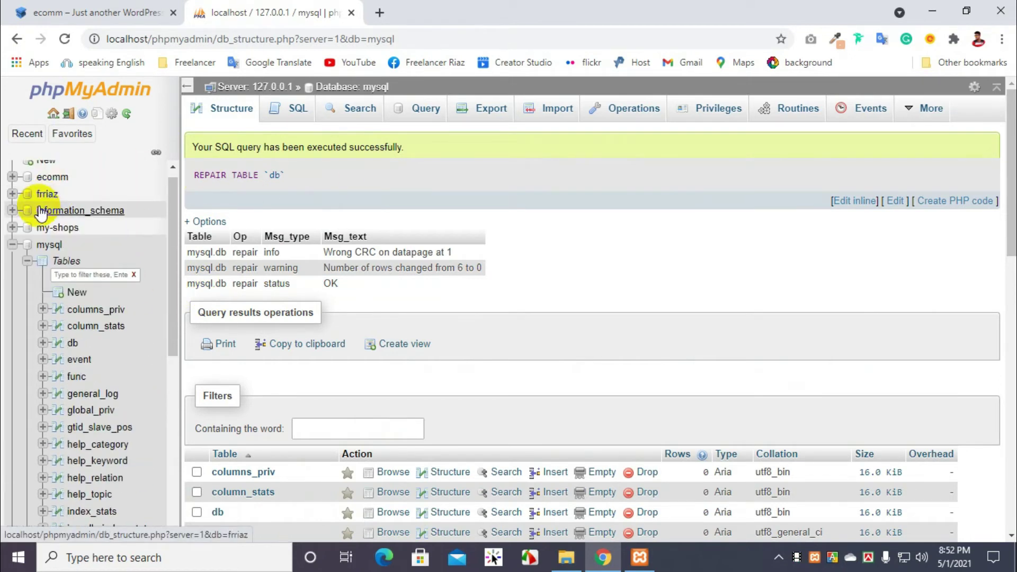
left_click(53, 246)
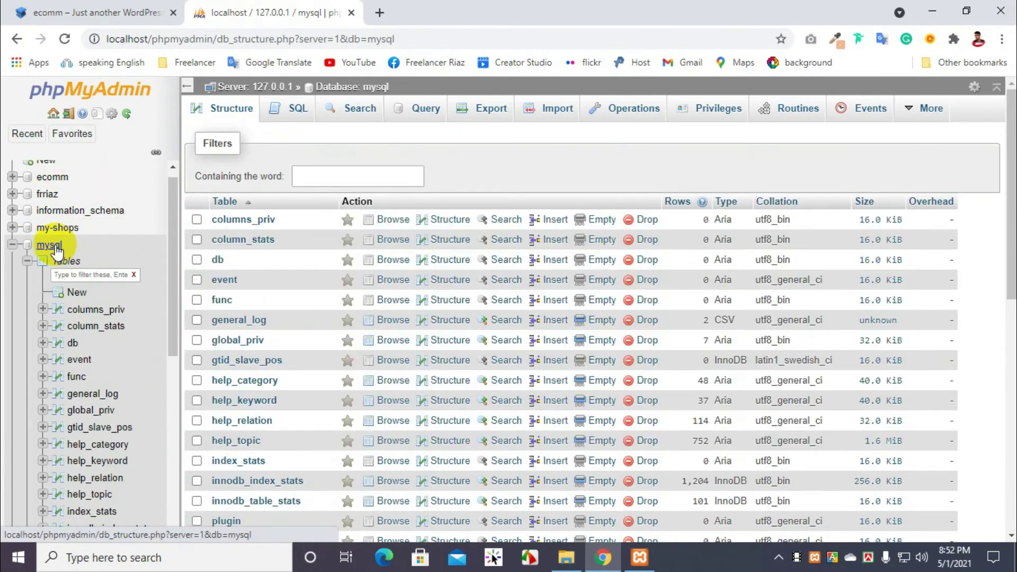
left_click(12, 244)
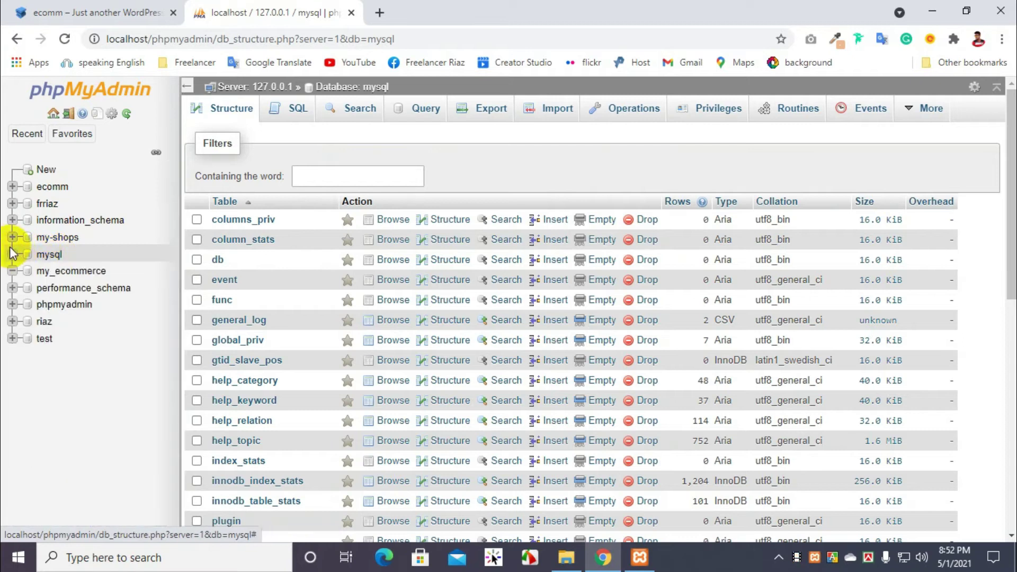
Step: Open my_ecommerce's Privileges page and start adding a new user account
left_click(74, 273)
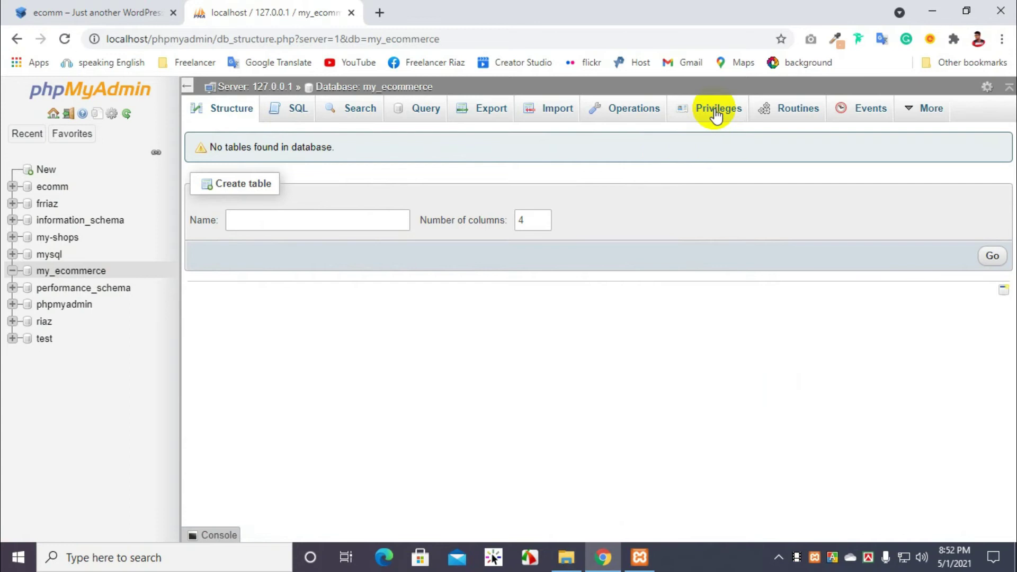
left_click(716, 112)
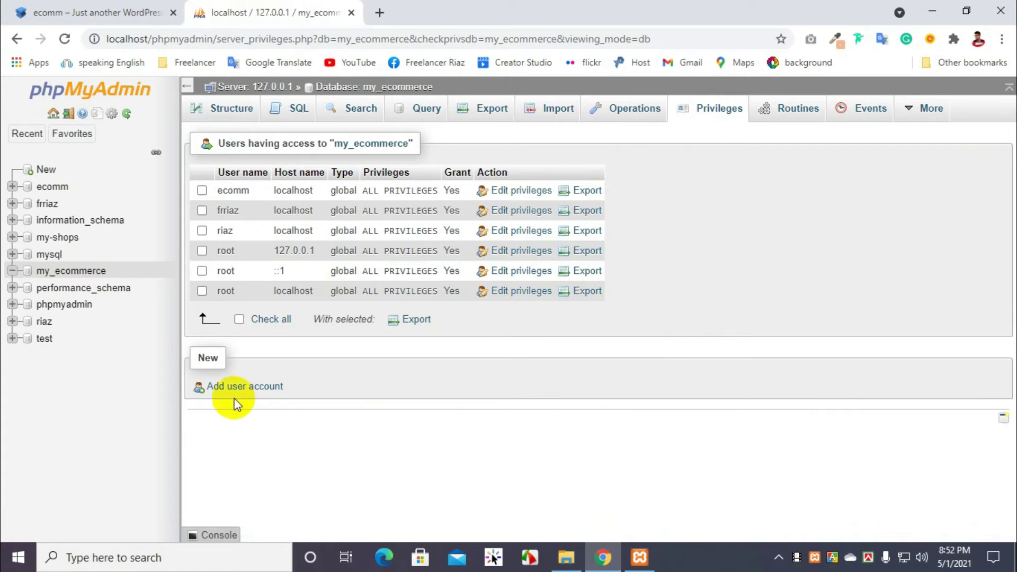
left_click(249, 389)
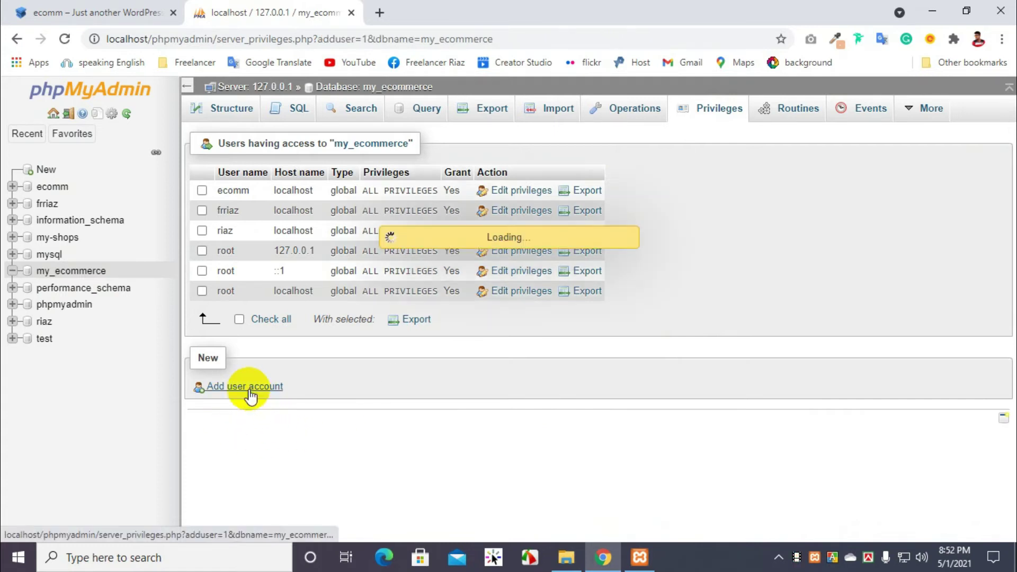
Step: Enter the new user name, set Host to Local, and enter the account password twice
left_click(460, 227)
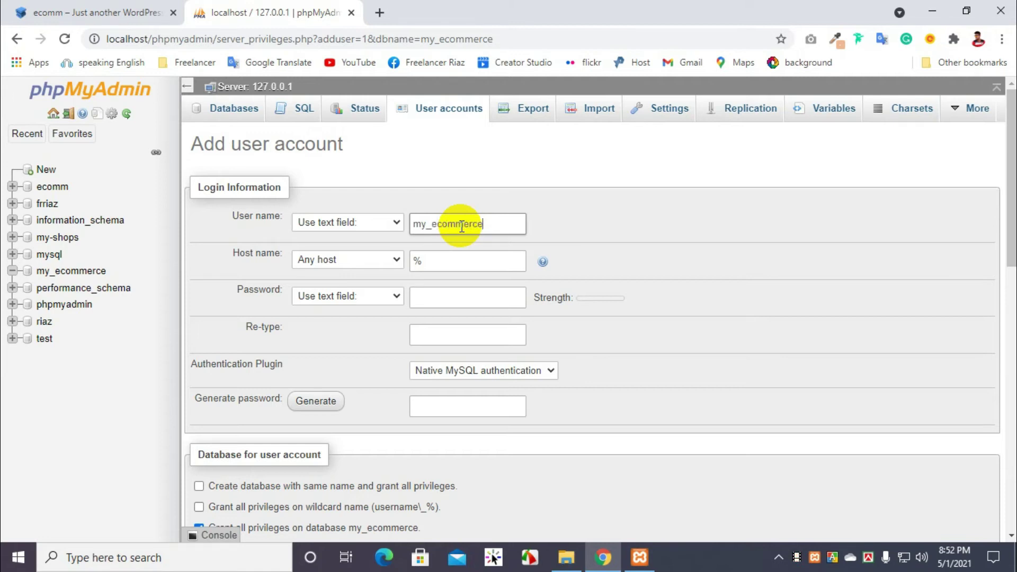
left_click(387, 259)
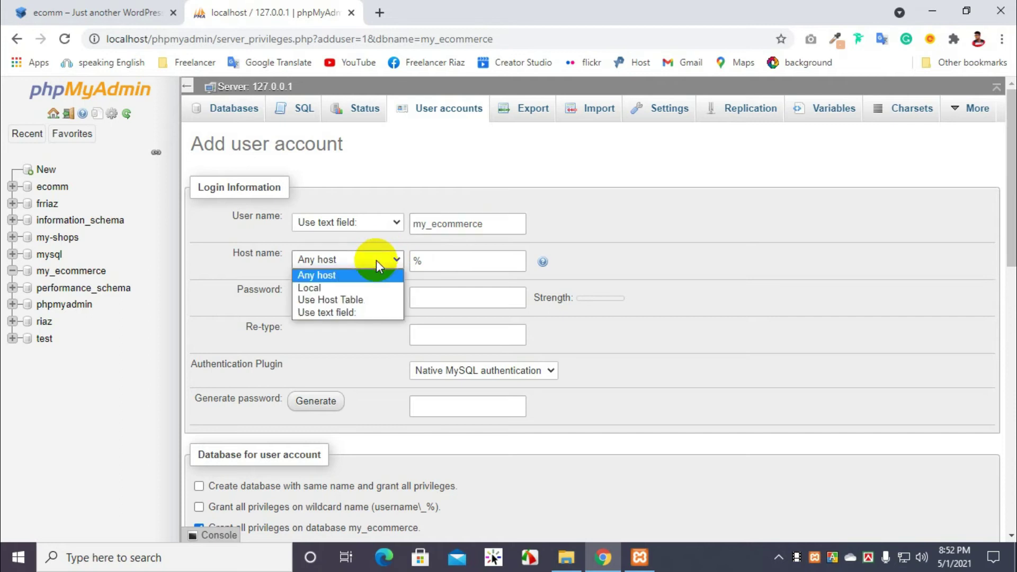
left_click(319, 288)
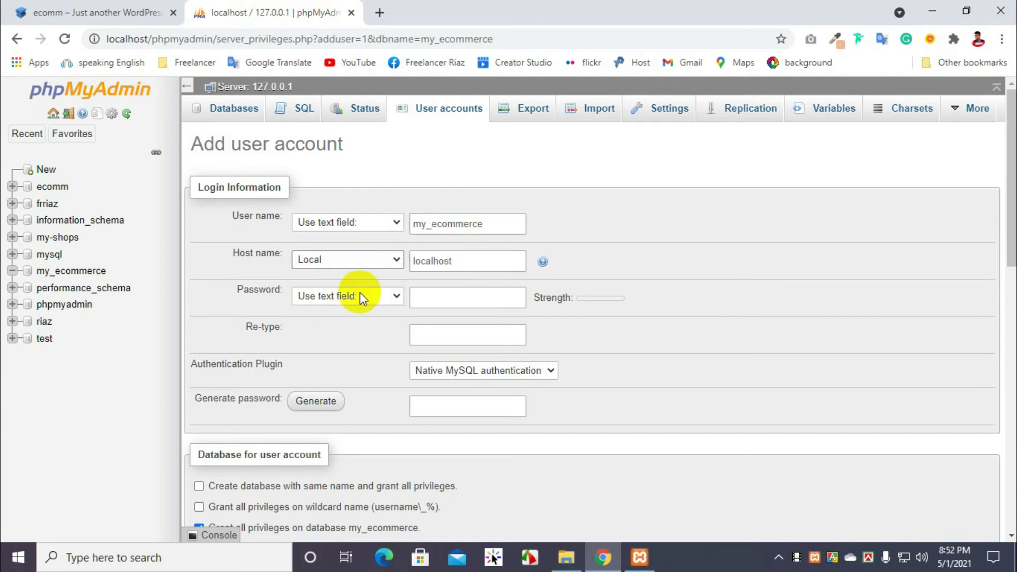
left_click_drag(493, 223, 390, 227)
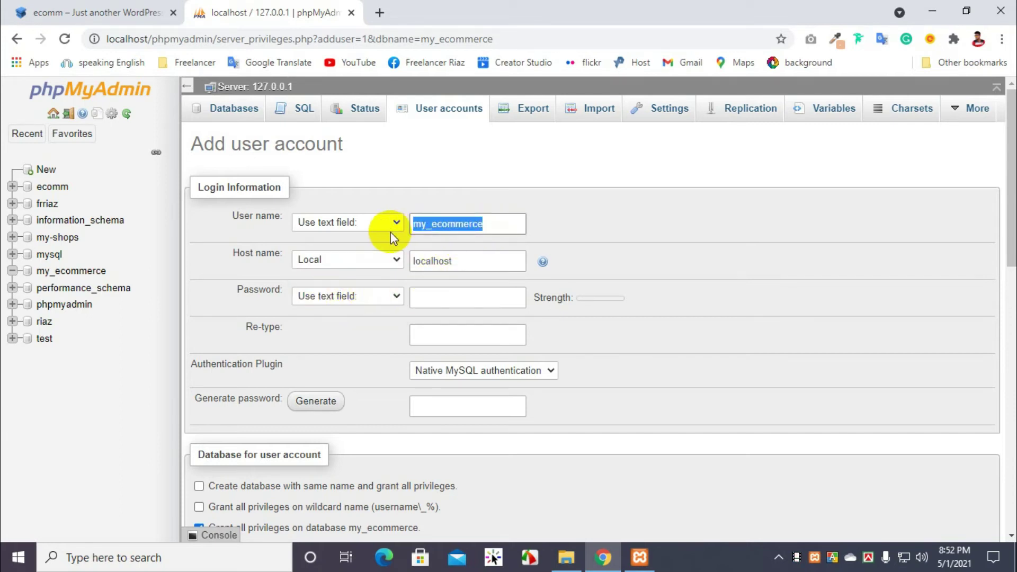
left_click(438, 289)
key("ctrl+v")
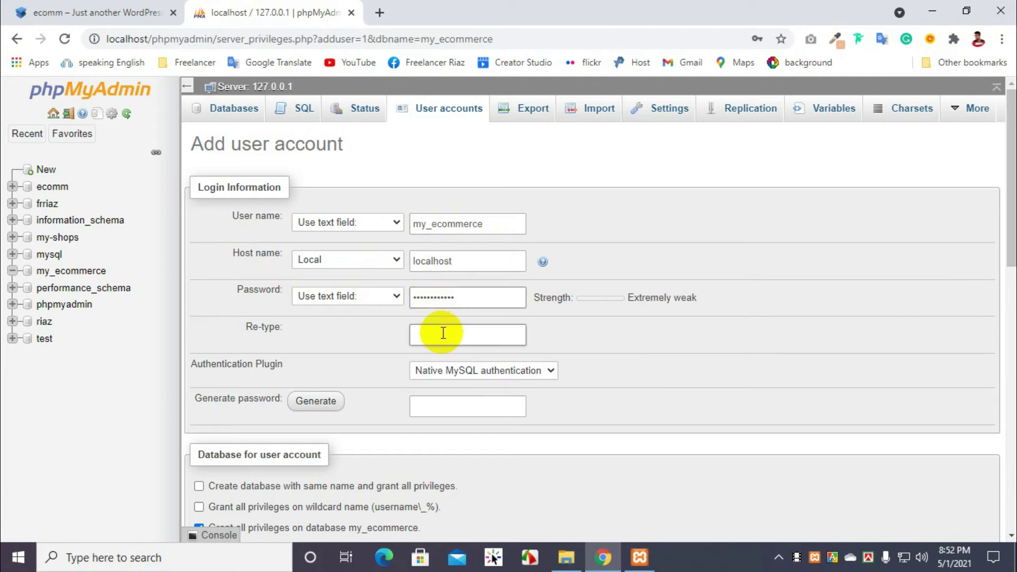
scroll(556, 291, "down", 2)
scroll(557, 290, "up", 2)
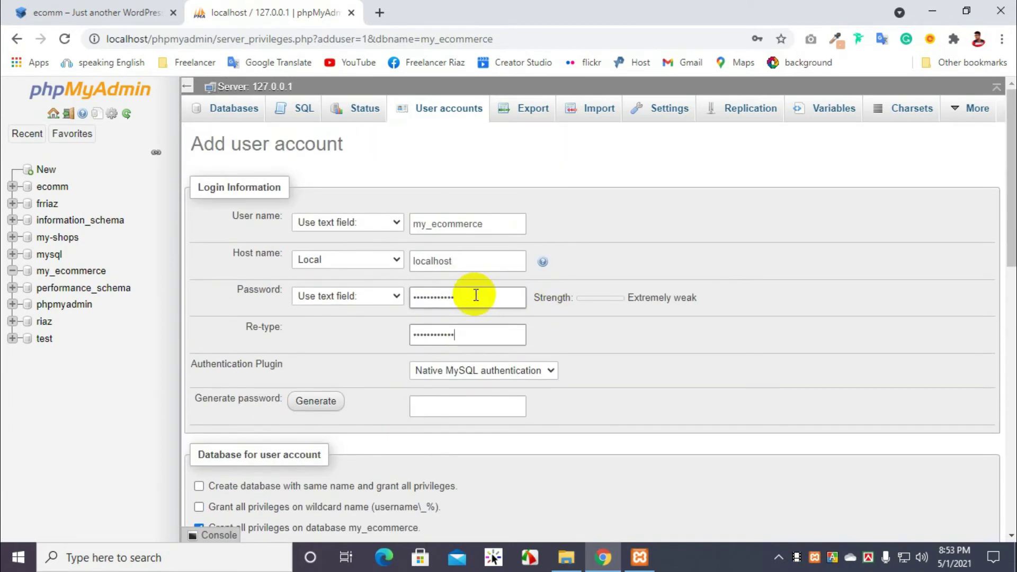
left_click(471, 299)
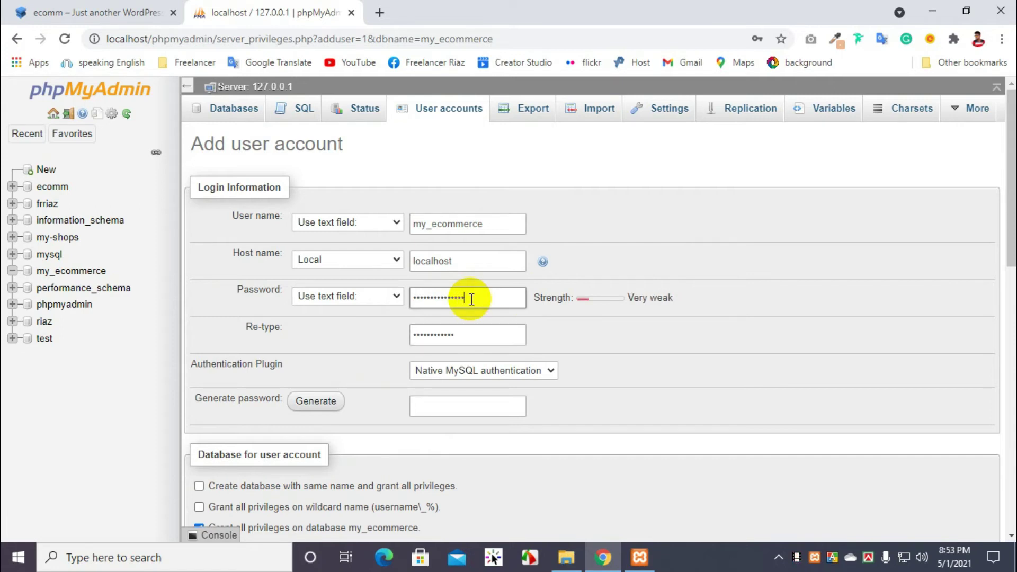
left_click(460, 340)
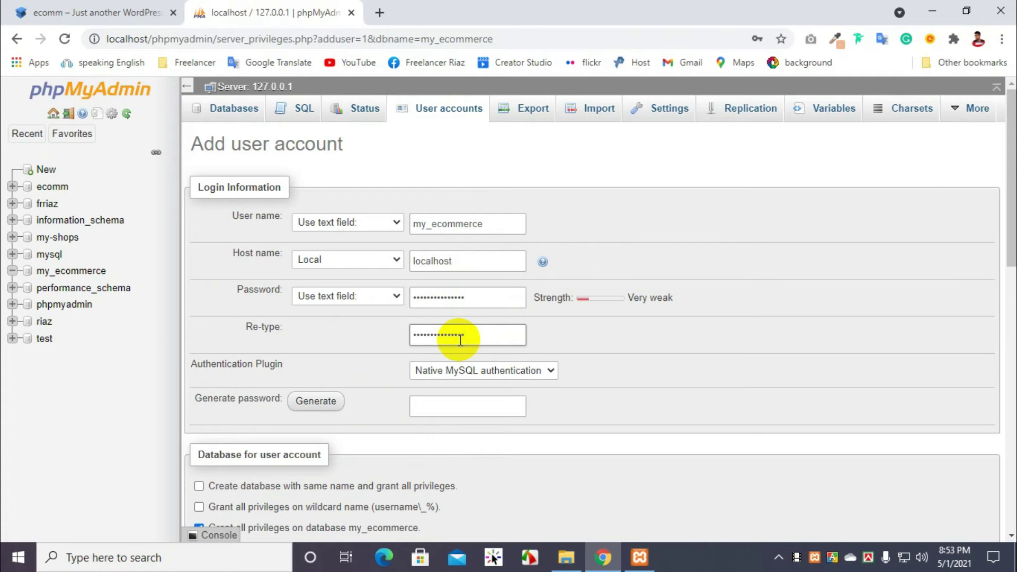
Step: Grant all global privileges with Check all and create the account
scroll(302, 302, "down", 3)
scroll(390, 276, "down", 3)
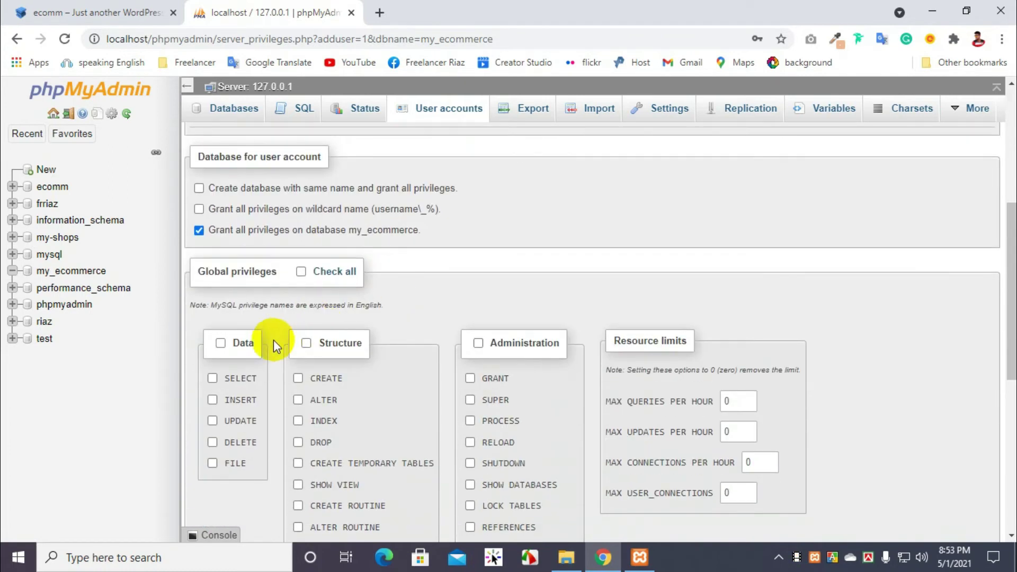
left_click(301, 272)
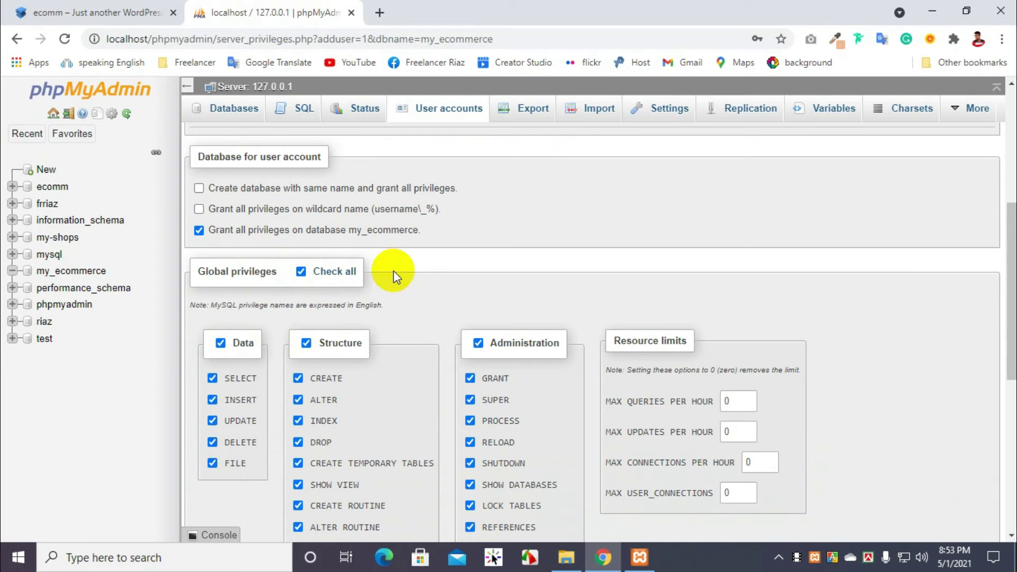
scroll(406, 298, "down", 5)
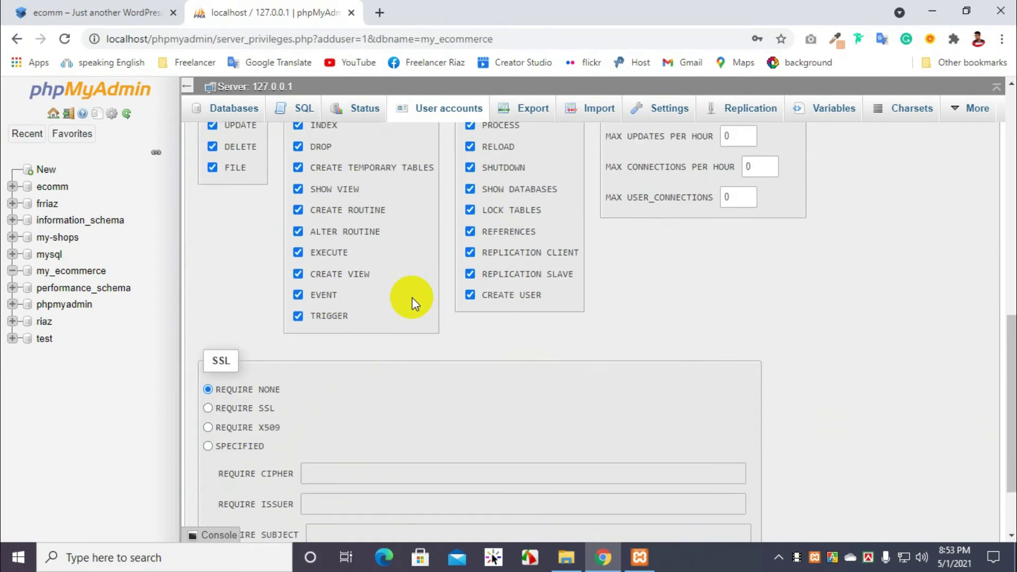
scroll(428, 310, "down", 2)
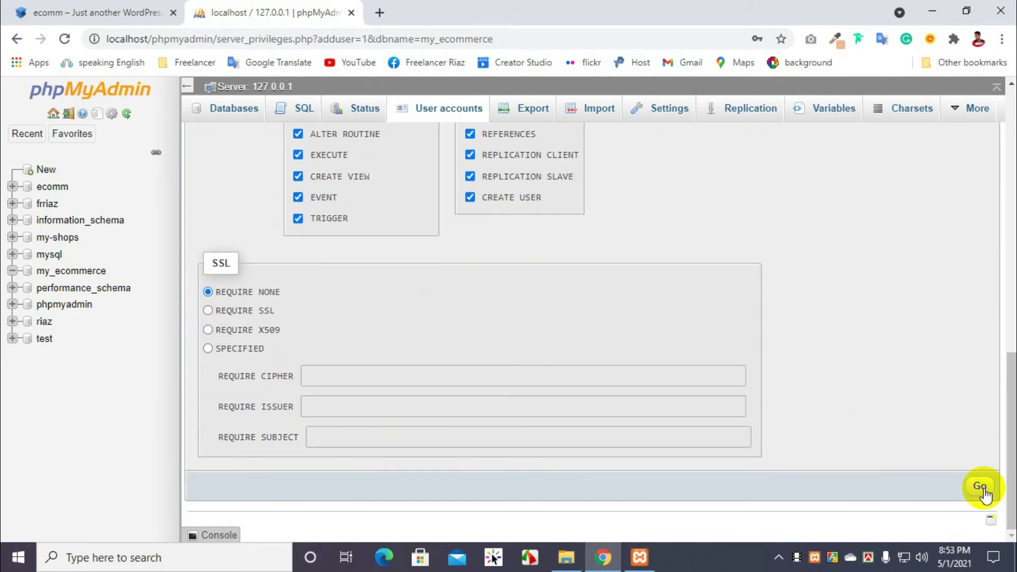
left_click(979, 486)
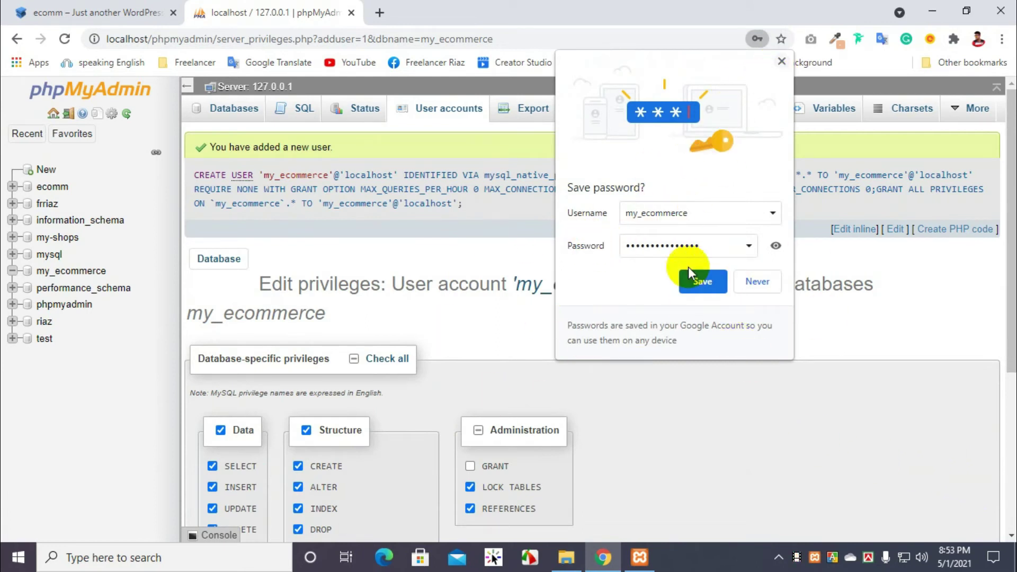
Step: Dismiss the save-password popup and load localhost/my_ecommerce in a new tab, getting 404 Not Found
left_click(782, 61)
left_click(379, 13)
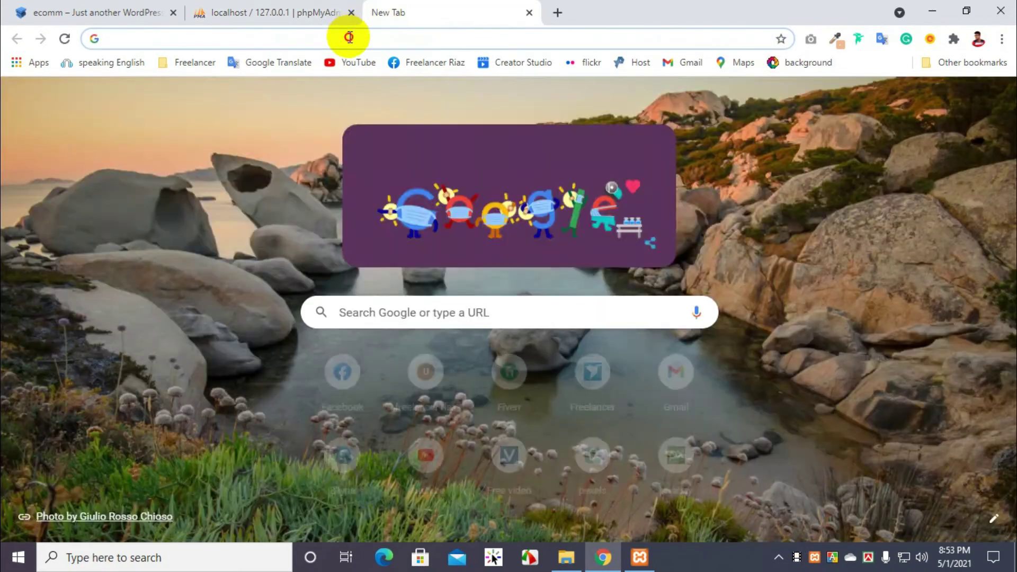
left_click(349, 37)
type("l")
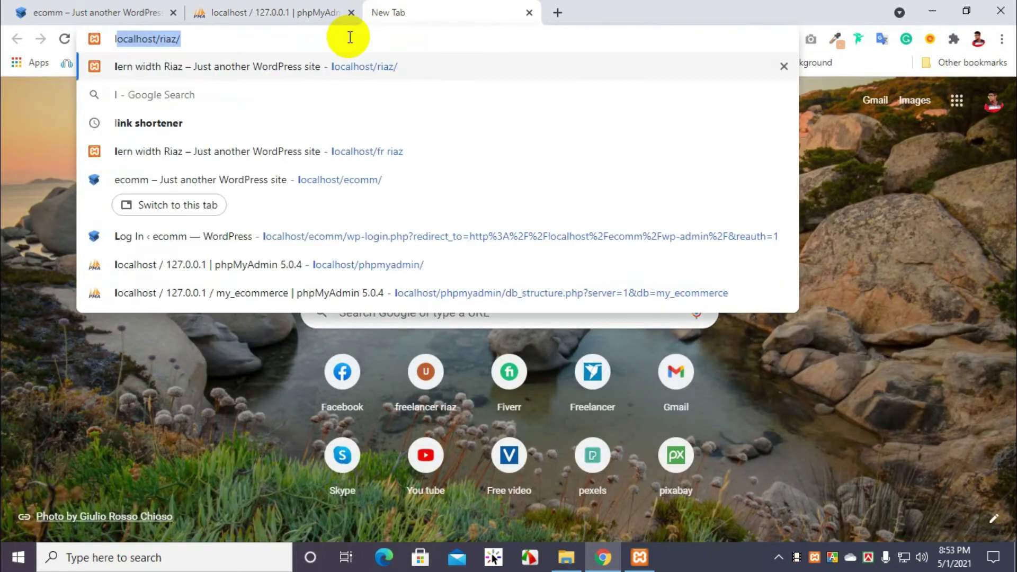
key("Right")
key("BackSpace")
key("BackSpace")
key("BackSpace")
key("BackSpace")
key("BackSpace")
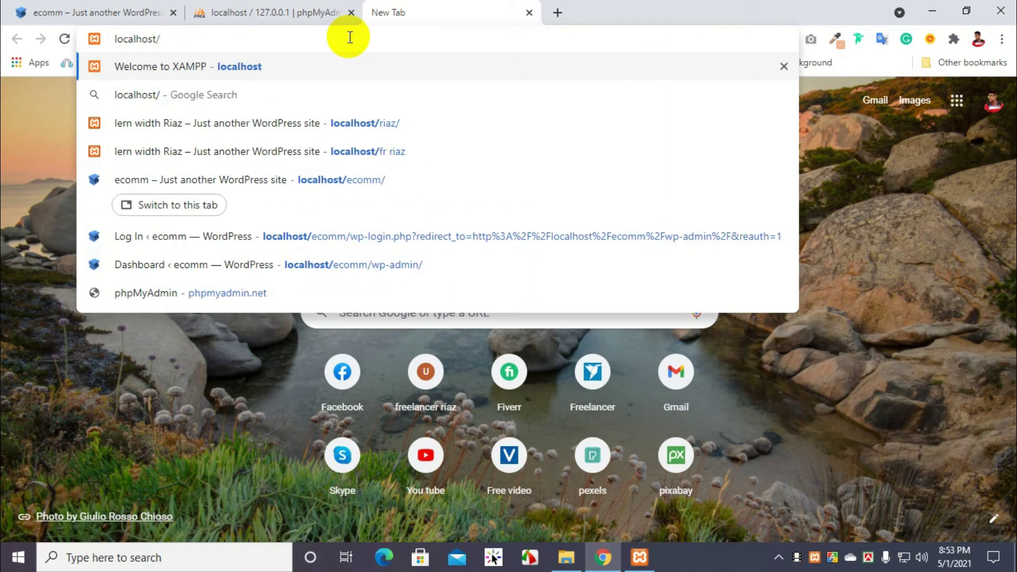
type("y")
key("BackSpace")
type("my_ecommer")
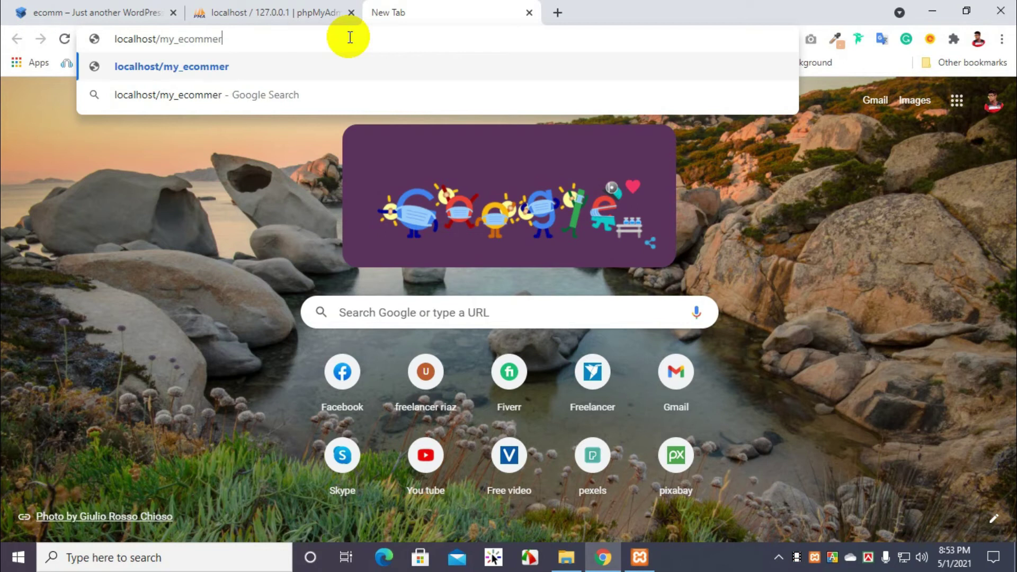
type("ce")
key("Return")
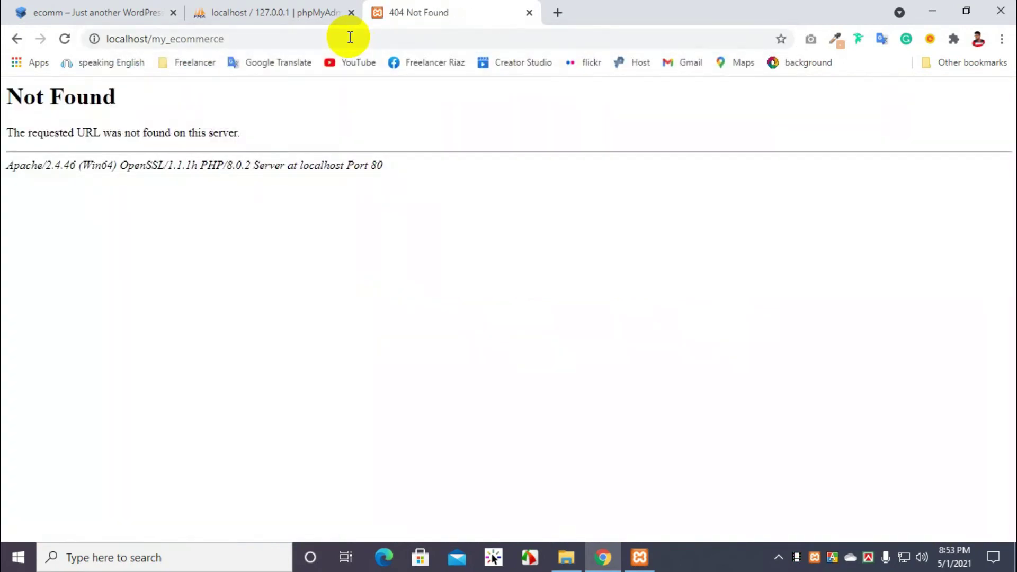
Step: Check in htdocs that the site folder is actually named my_ecommrce, then return to the browser
left_click(567, 556)
right_click(196, 128)
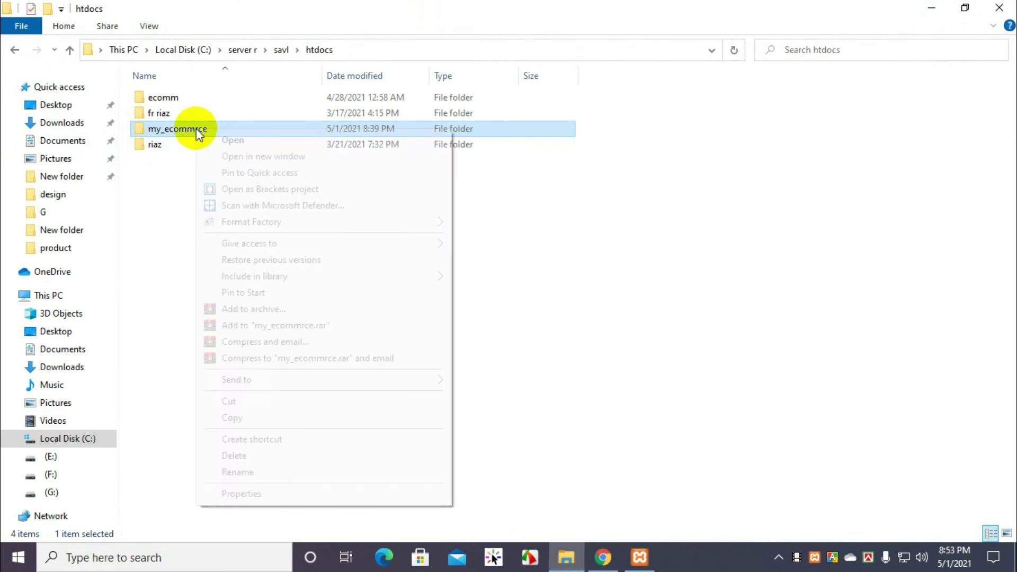
left_click(237, 472)
key("ctrl+c")
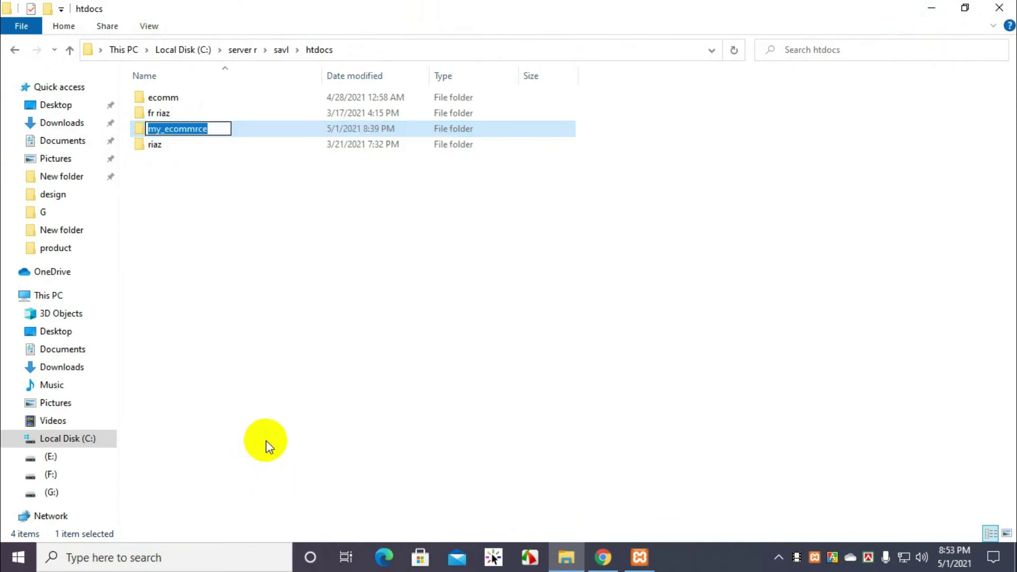
left_click(603, 556)
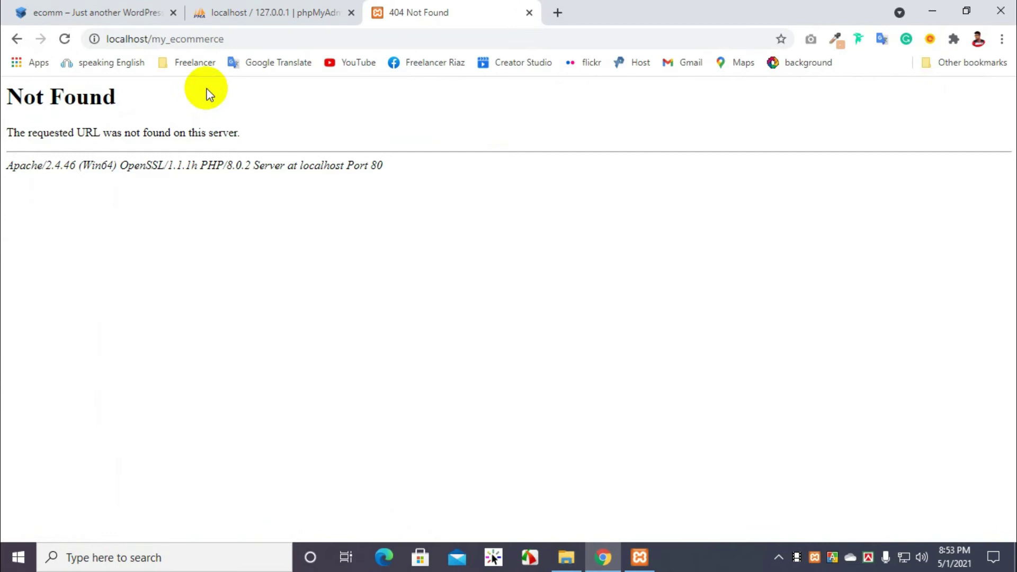
Step: Change the address to localhost/my_ecommrce and load it
left_click(250, 41)
double_click(190, 38)
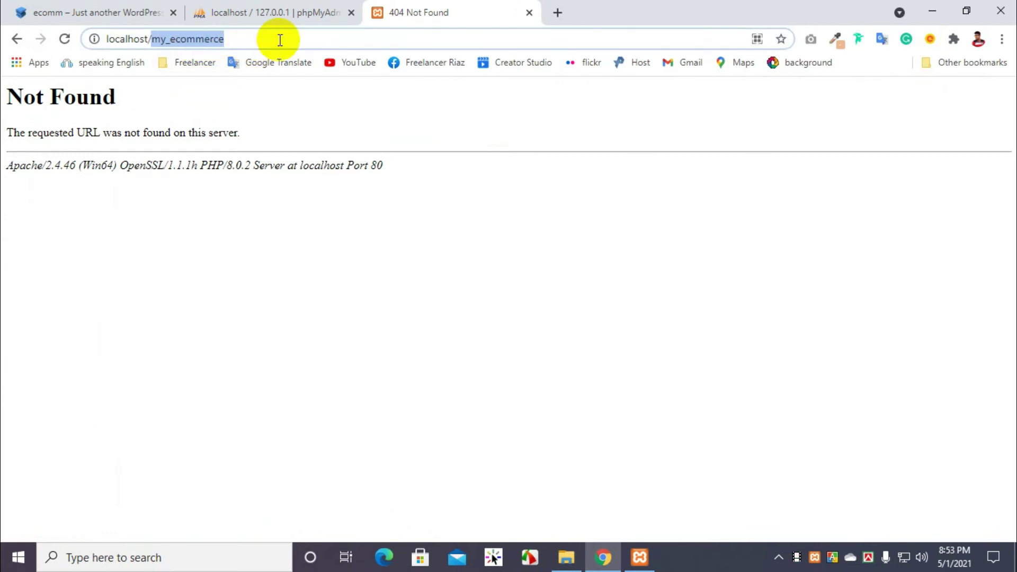
key("ctrl+v")
key("Return")
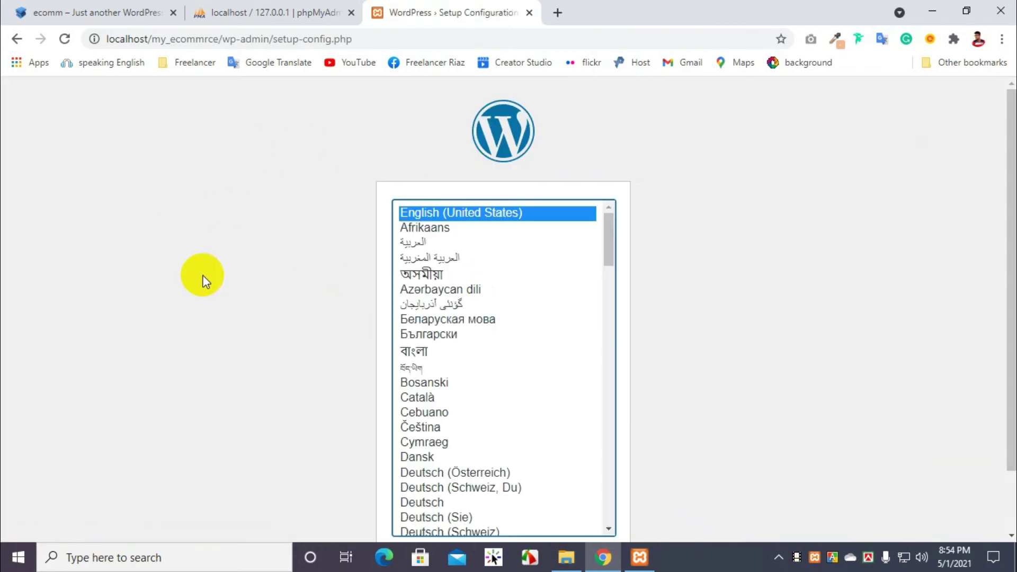
Step: Keep English (United States), continue, and proceed past the welcome screen with Let's go!
scroll(204, 280, "down", 2)
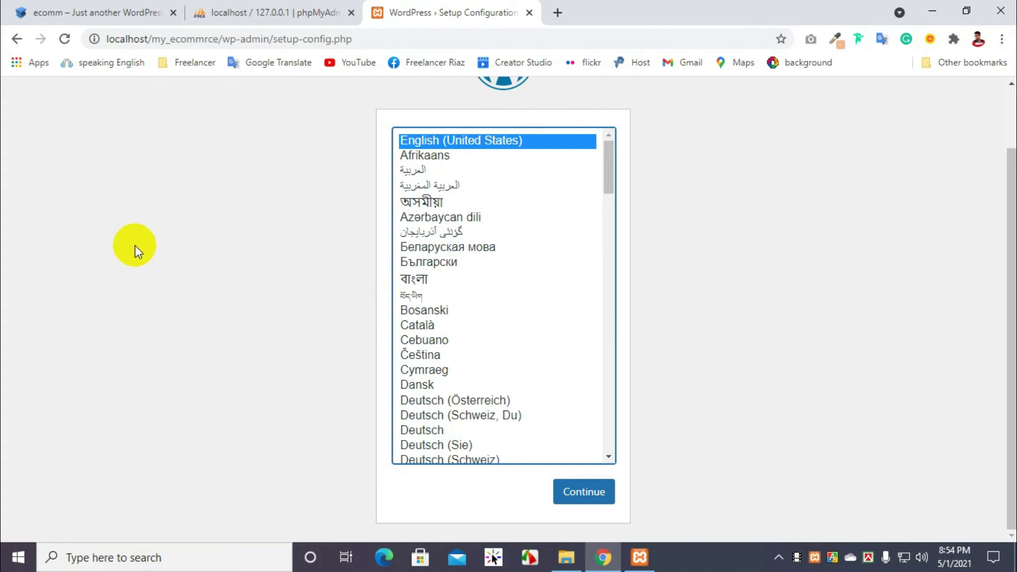
left_click(599, 490)
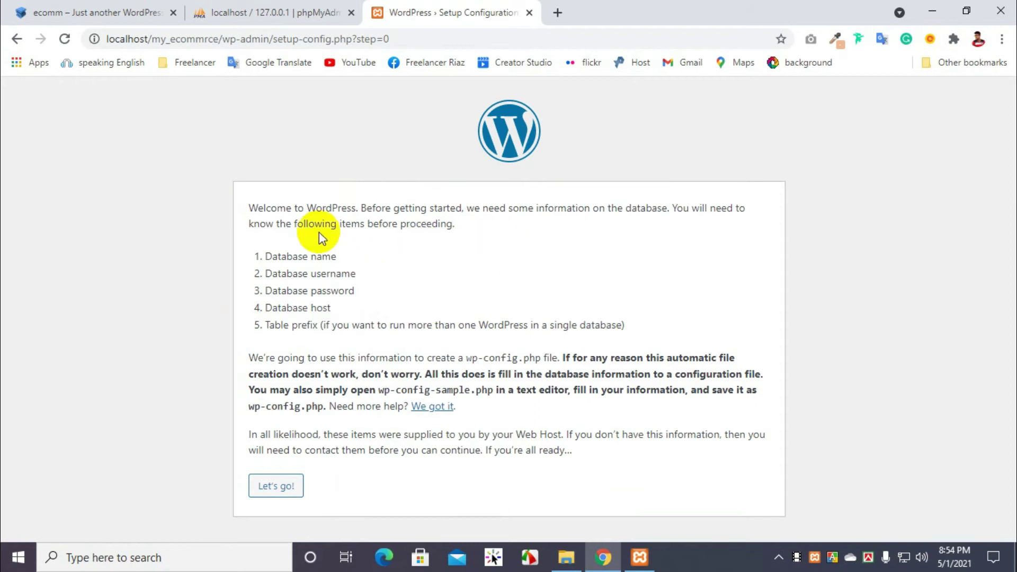
left_click_drag(249, 207, 527, 452)
left_click(618, 462)
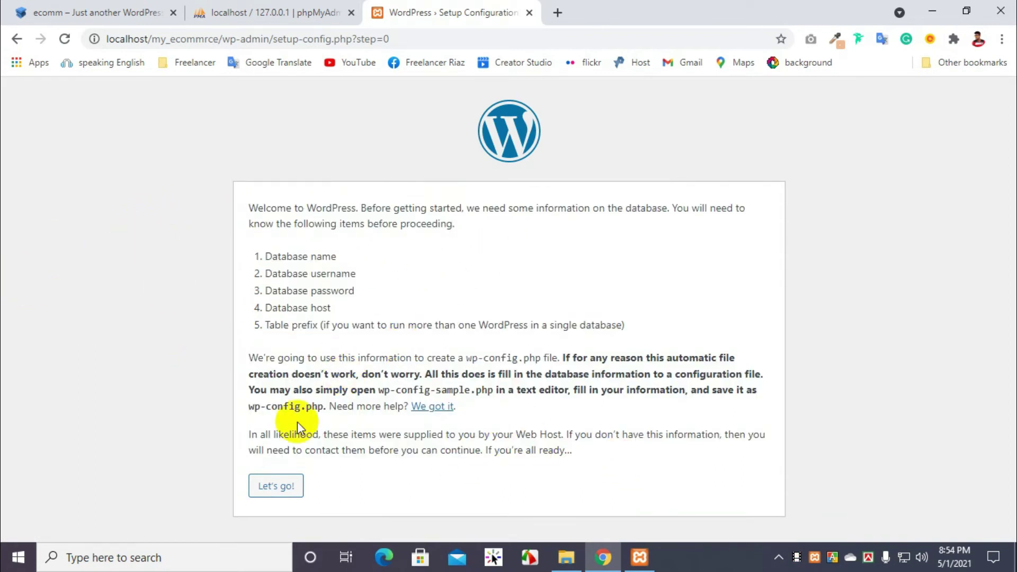
left_click(271, 490)
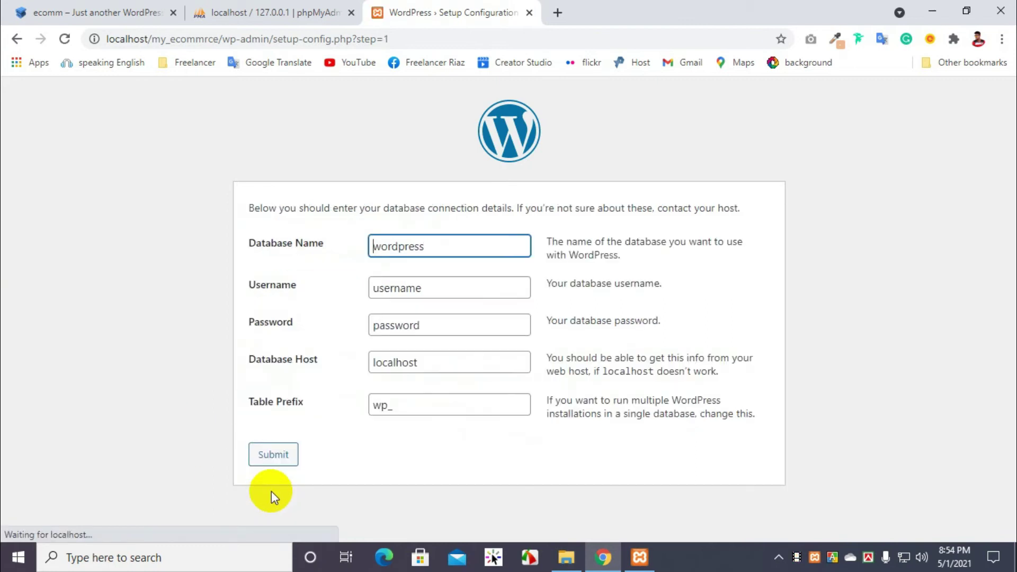
Step: Copy the user name from phpMyAdmin and set Database Name to my_ecommerce
left_click(254, 8)
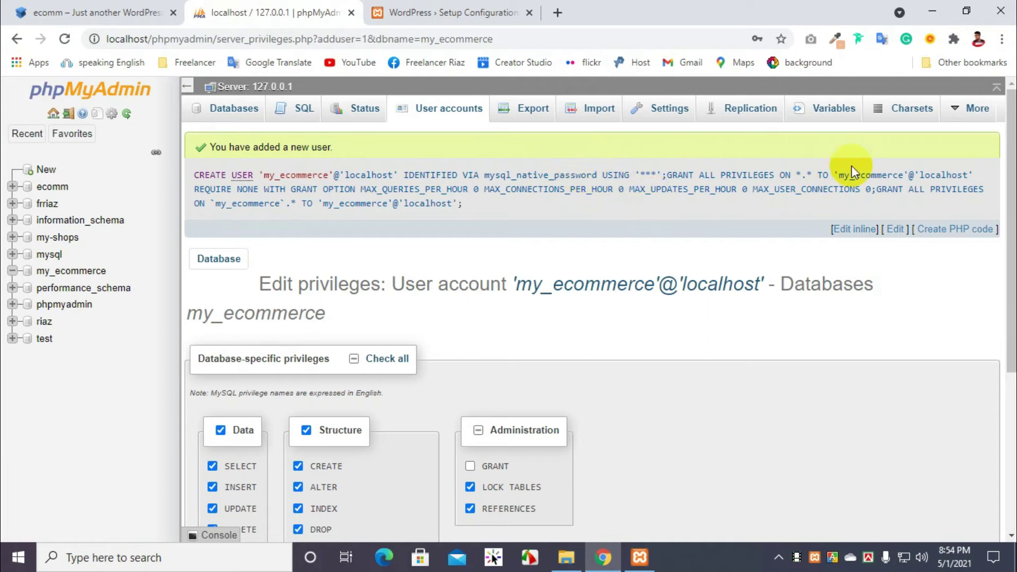
left_click_drag(904, 173, 842, 172)
key("ctrl+c")
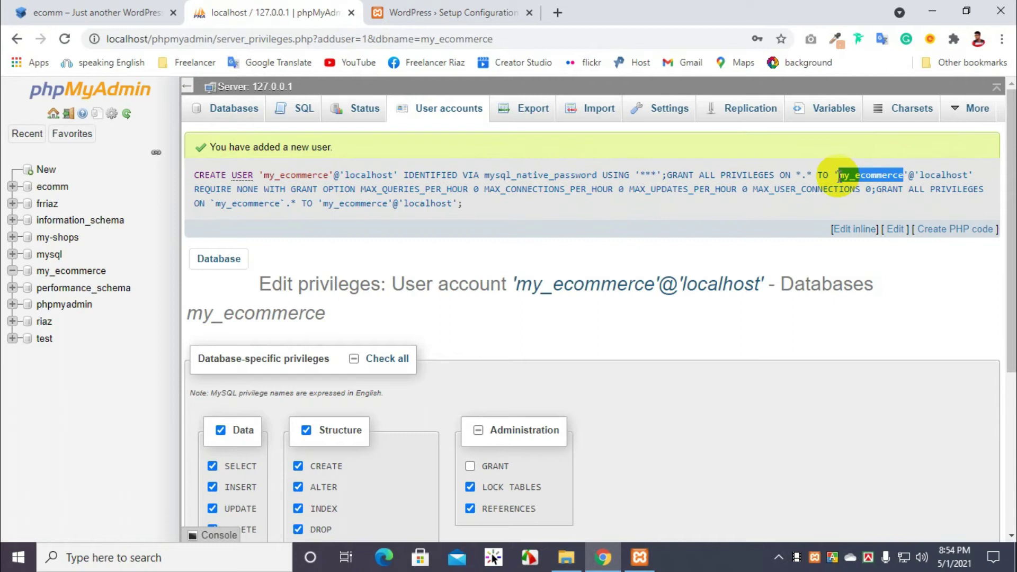
left_click(453, 12)
left_click_drag(454, 249, 316, 255)
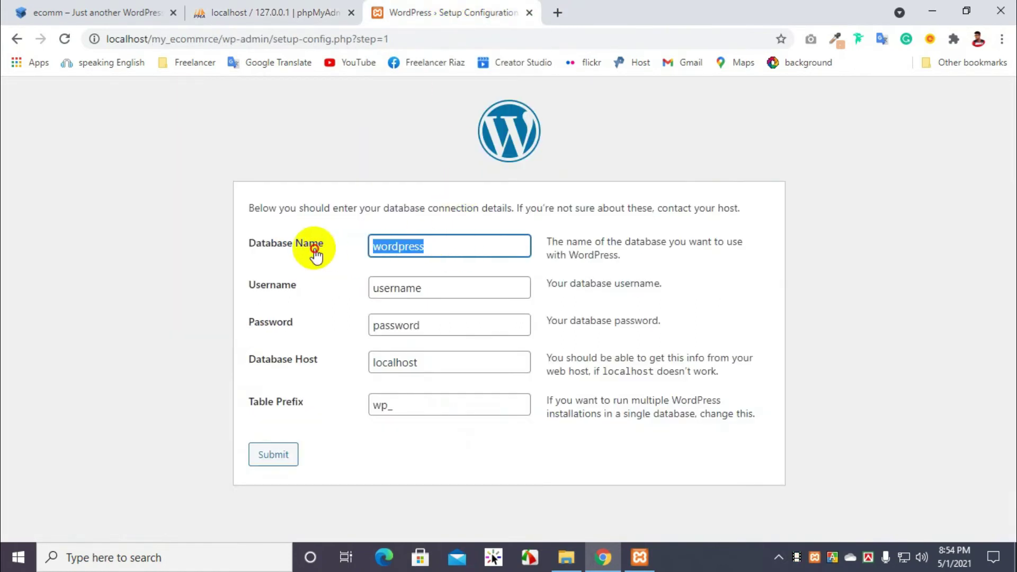
key("ctrl+v")
Step: Fill in the database Username and Password, then submit the connection details
left_click(291, 18)
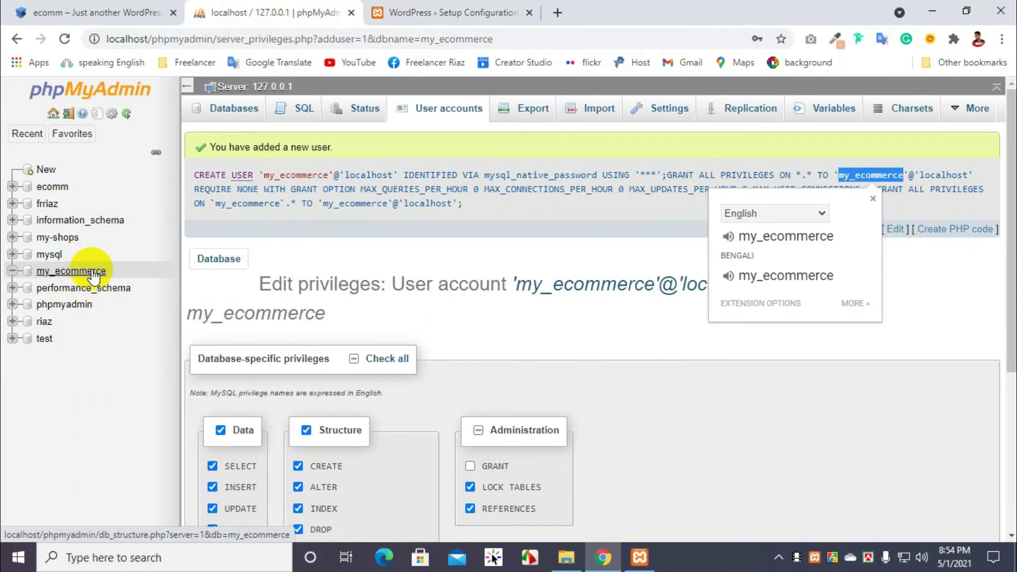
left_click(399, 12)
double_click(437, 287)
left_click(295, 11)
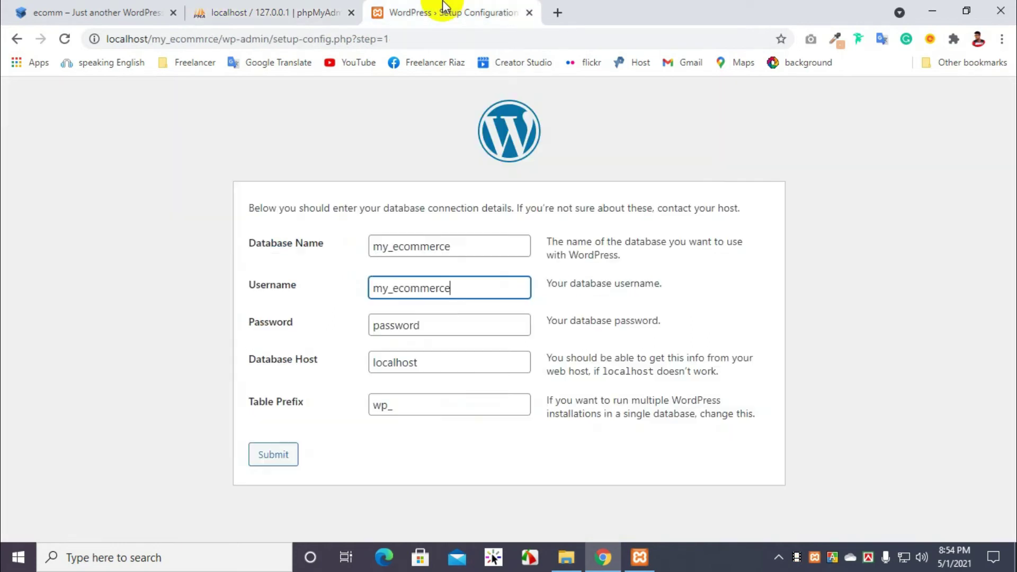
left_click(445, 12)
left_click_drag(433, 325, 347, 324)
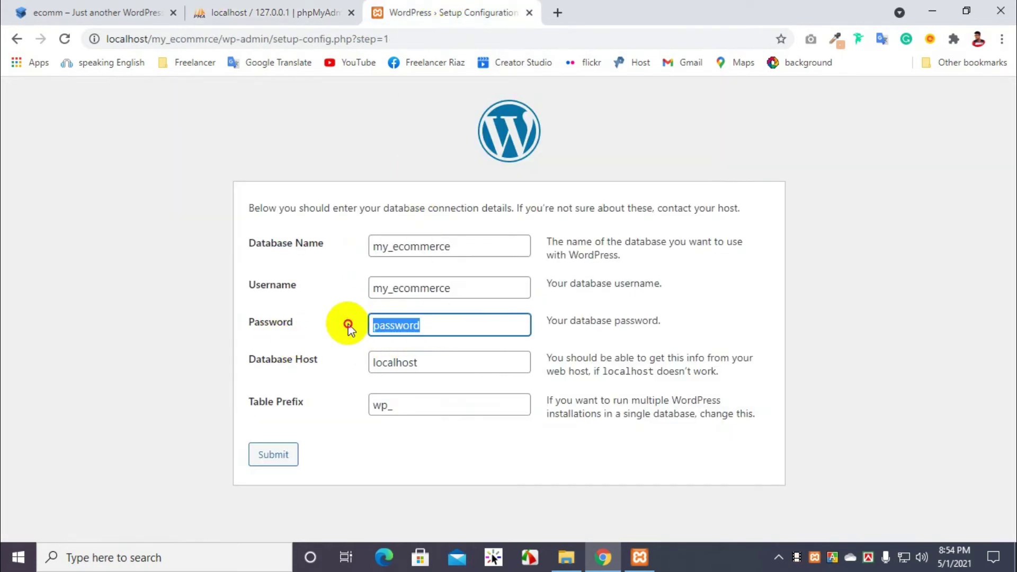
type("my_ecommerce123")
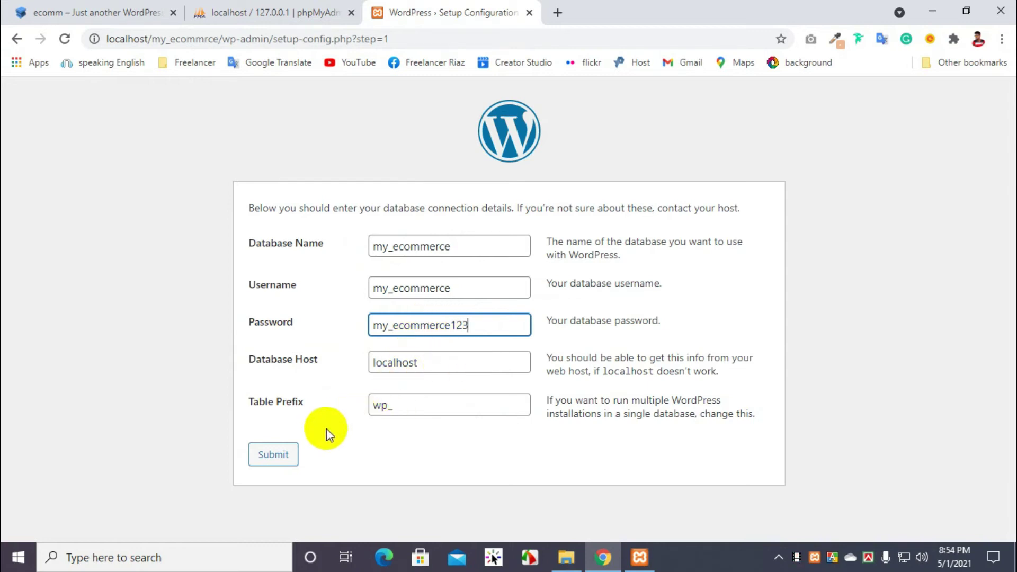
left_click(281, 460)
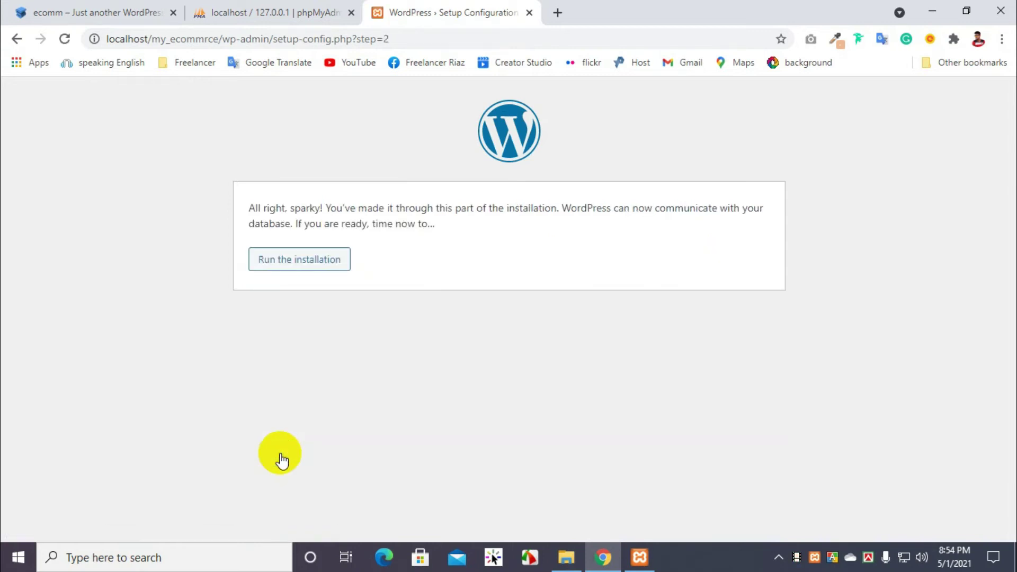
Step: Run the installation and enter my_ecommerce as the Site Title
left_click(276, 258)
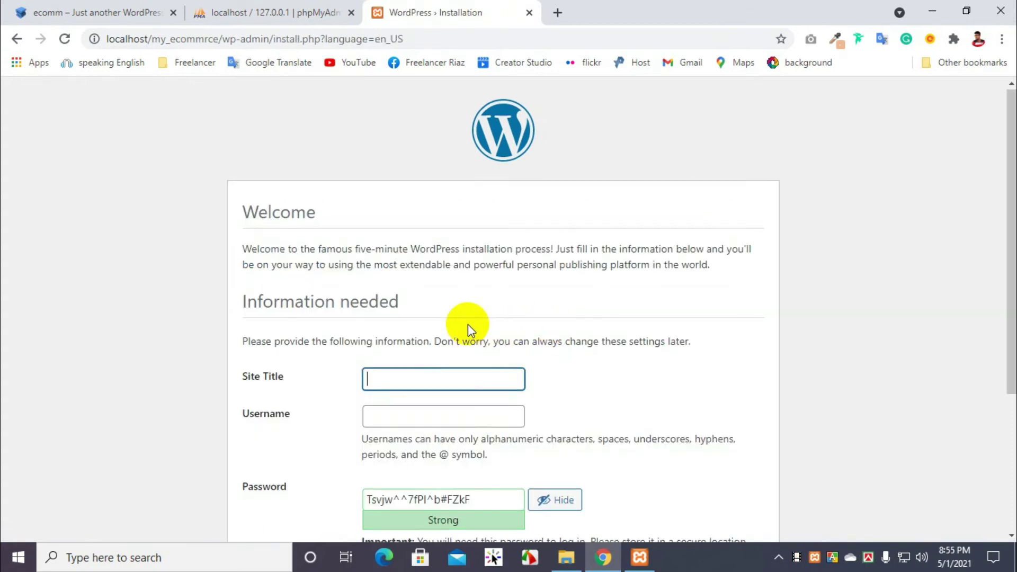
scroll(468, 324, "down", 1)
left_click(413, 302)
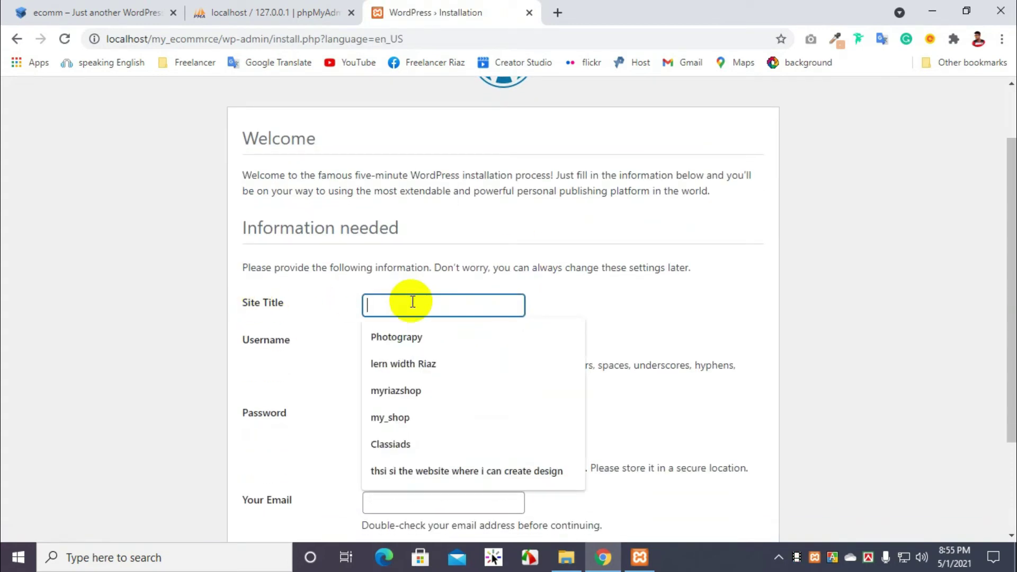
type("my_ecommerce")
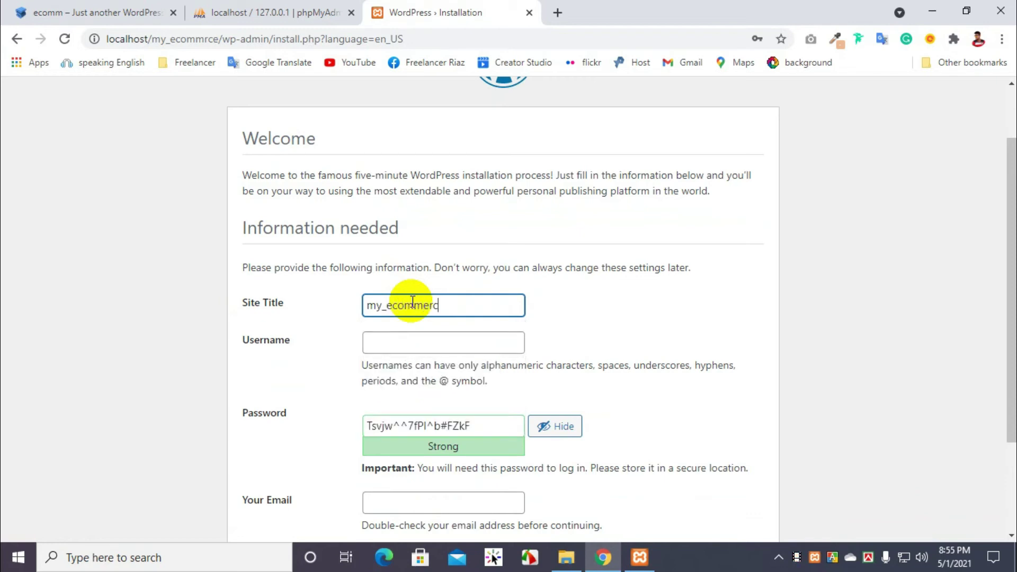
left_click(84, 6)
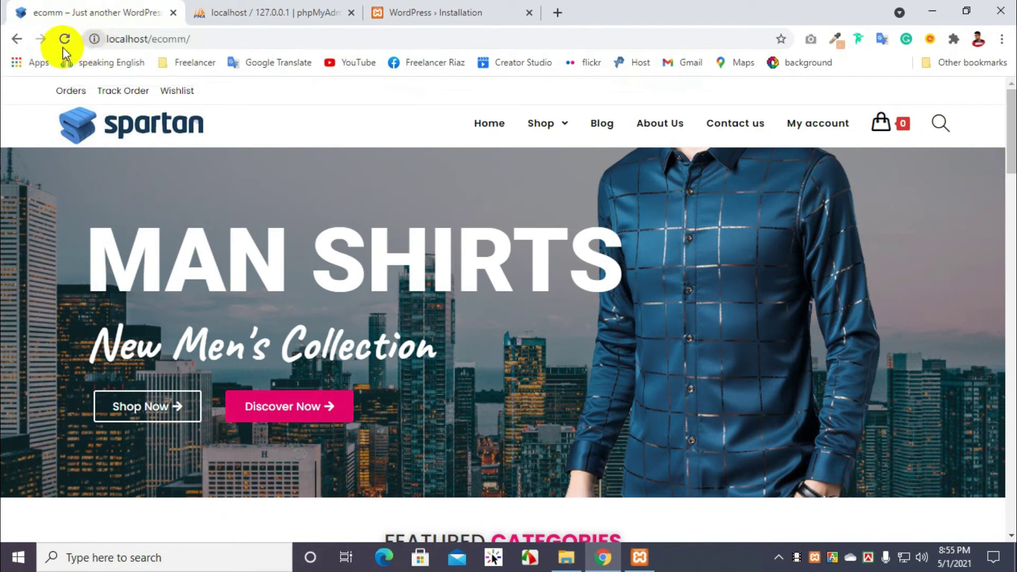
left_click(457, 6)
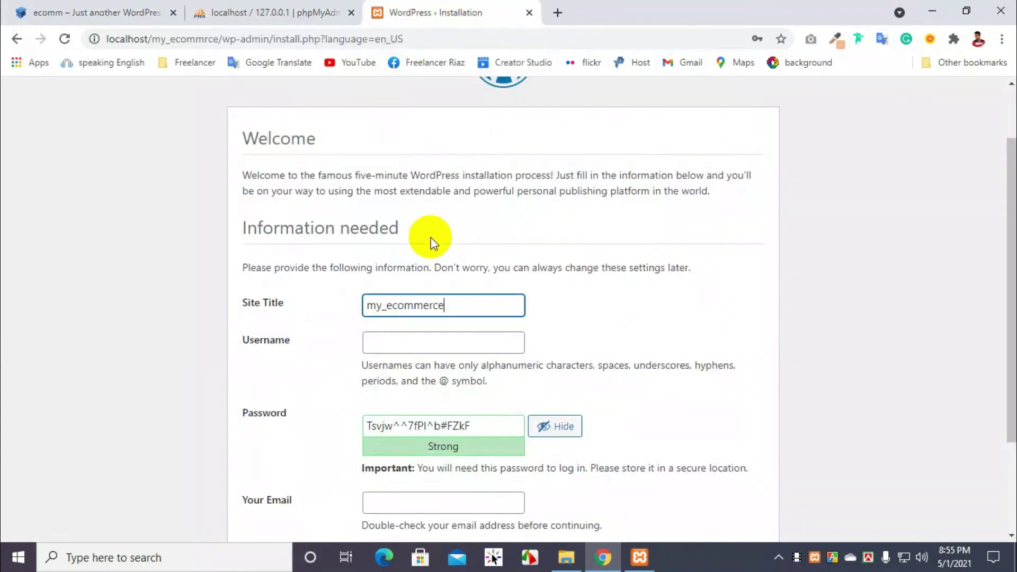
Step: Set the admin username to my_ecommerce, replace the password, and confirm use of a weak password
left_click(390, 336)
type("my_ecommerce")
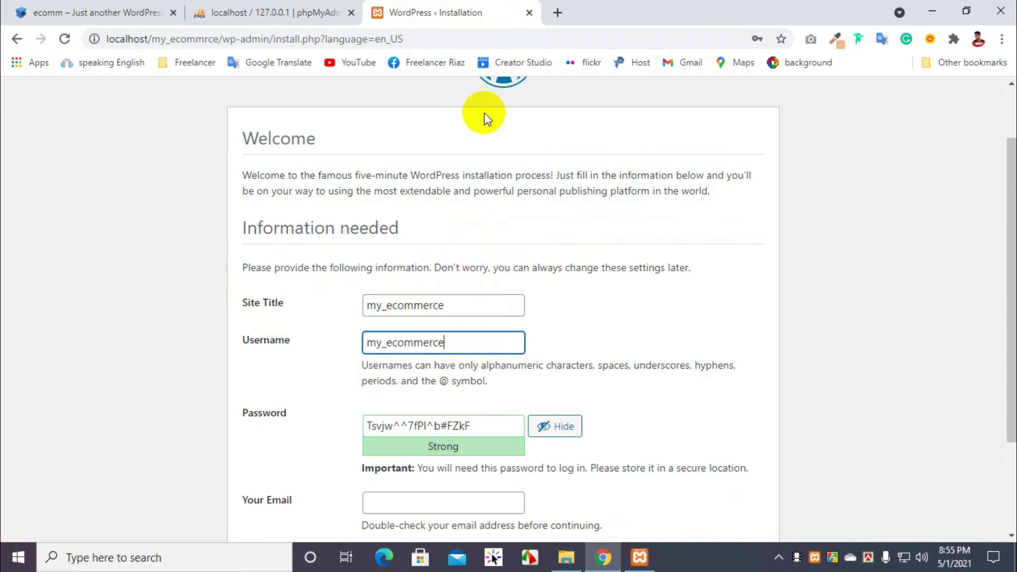
left_click(258, 11)
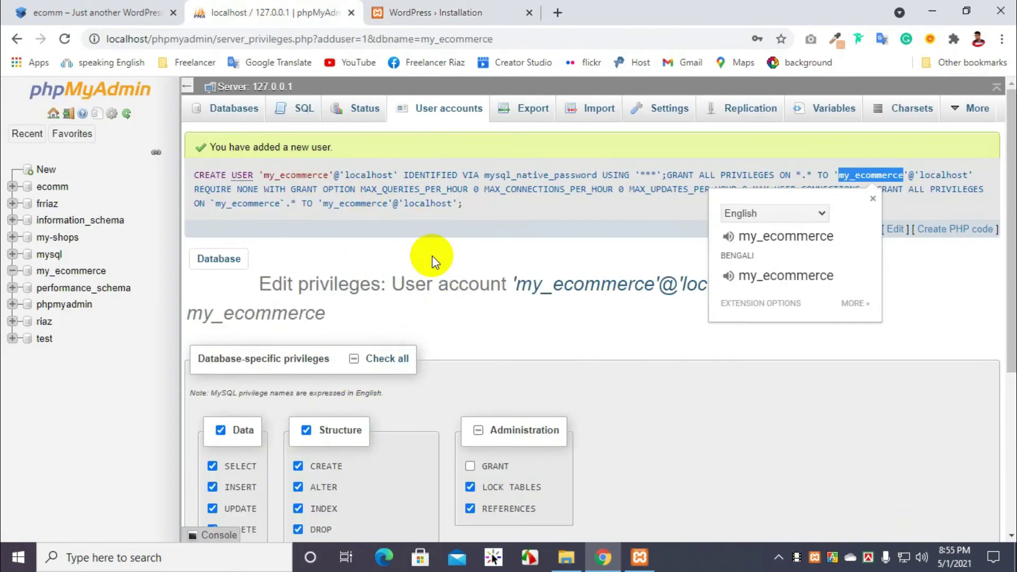
left_click(442, 11)
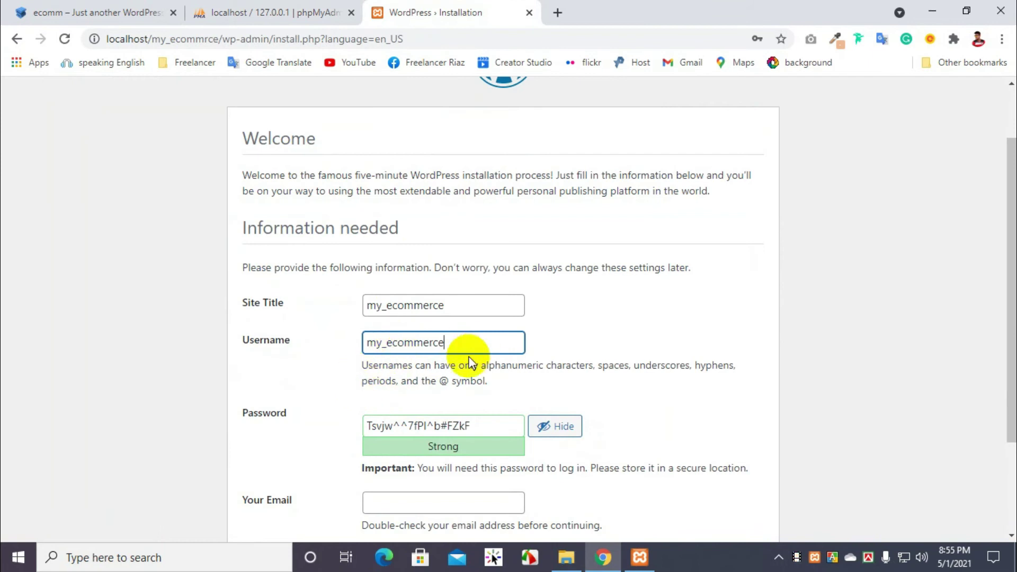
scroll(466, 344, "down", 1)
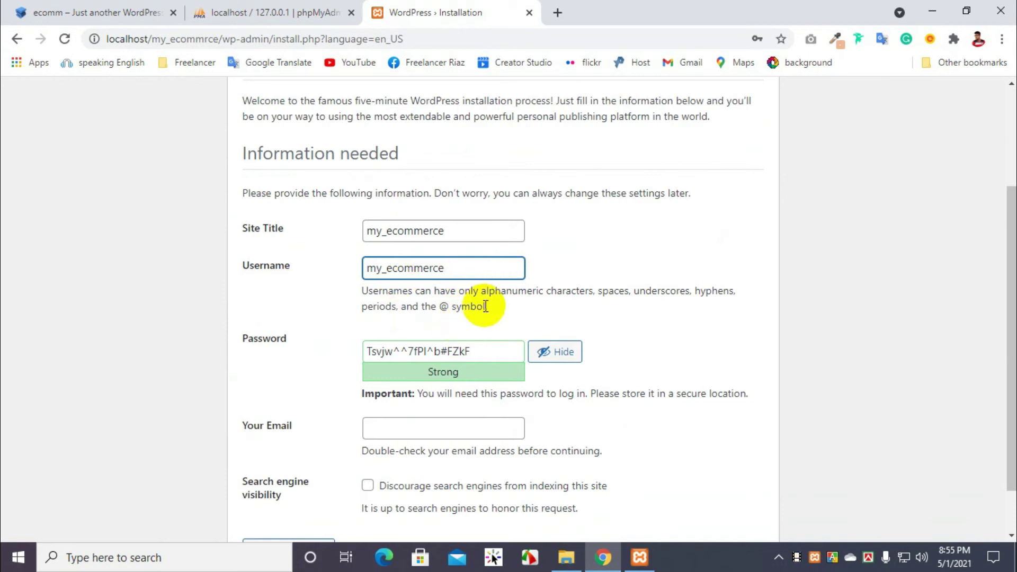
left_click_drag(478, 352, 318, 347)
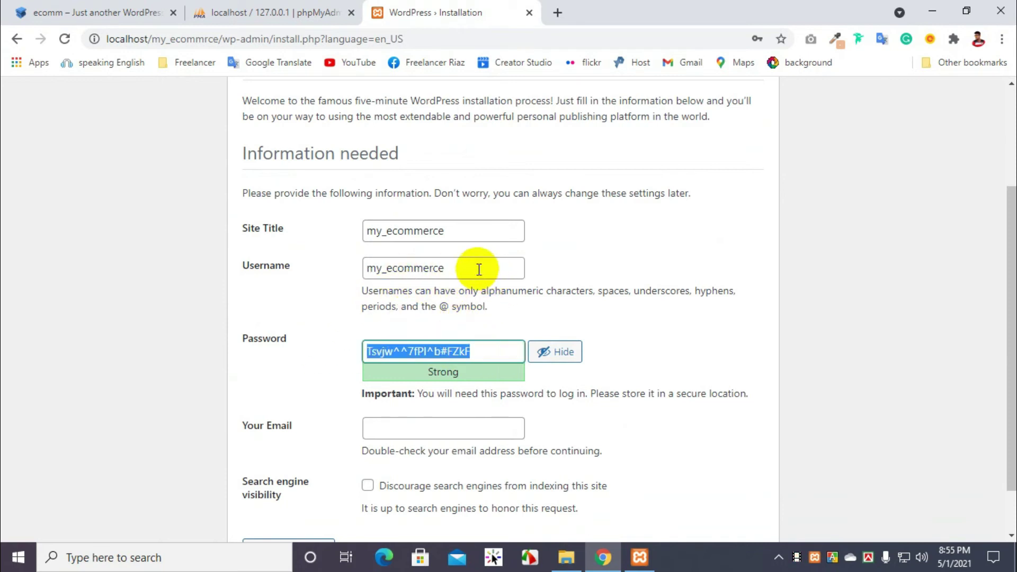
key("ctrl+v")
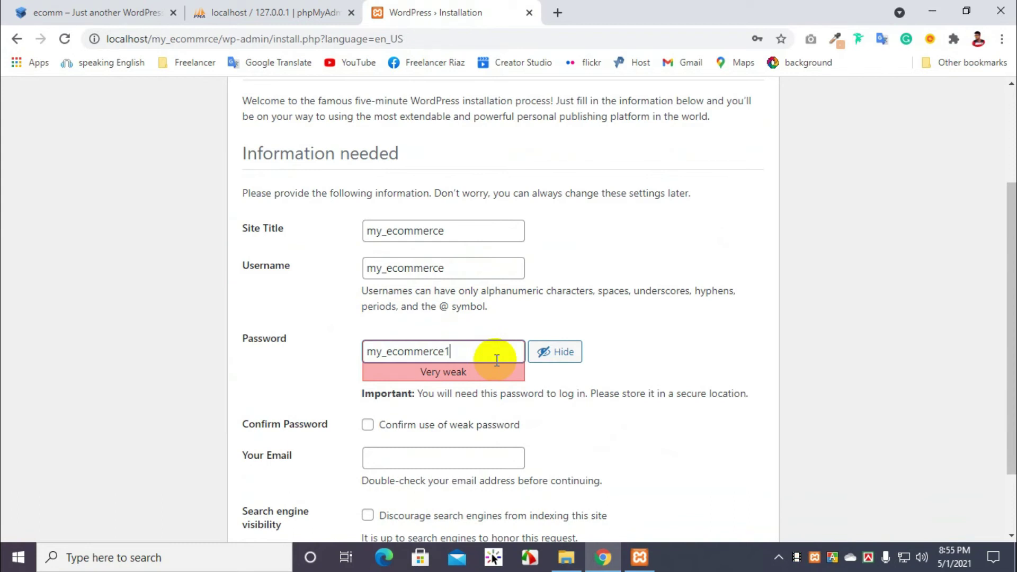
scroll(497, 360, "down", 2)
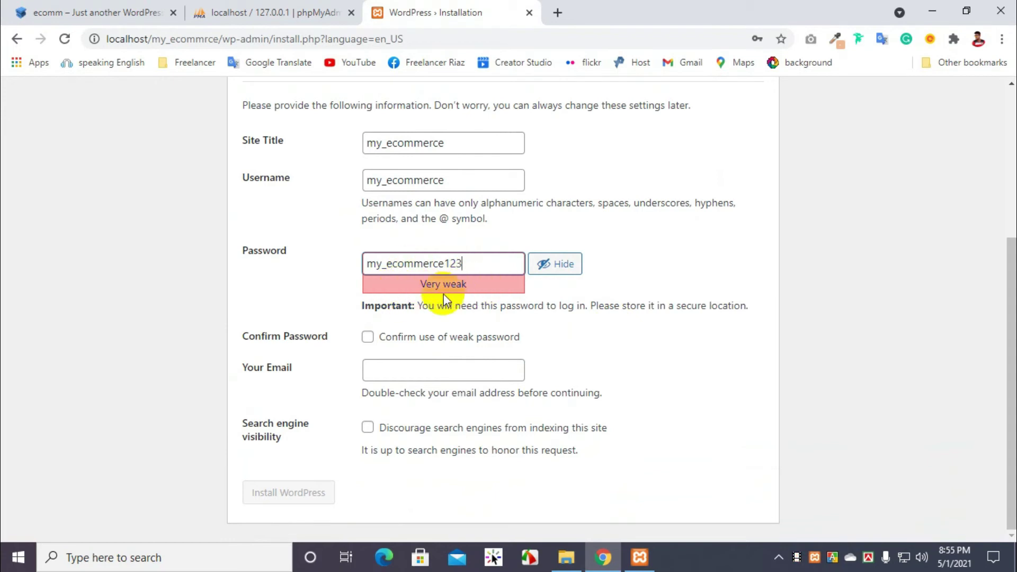
left_click(367, 337)
left_click(399, 370)
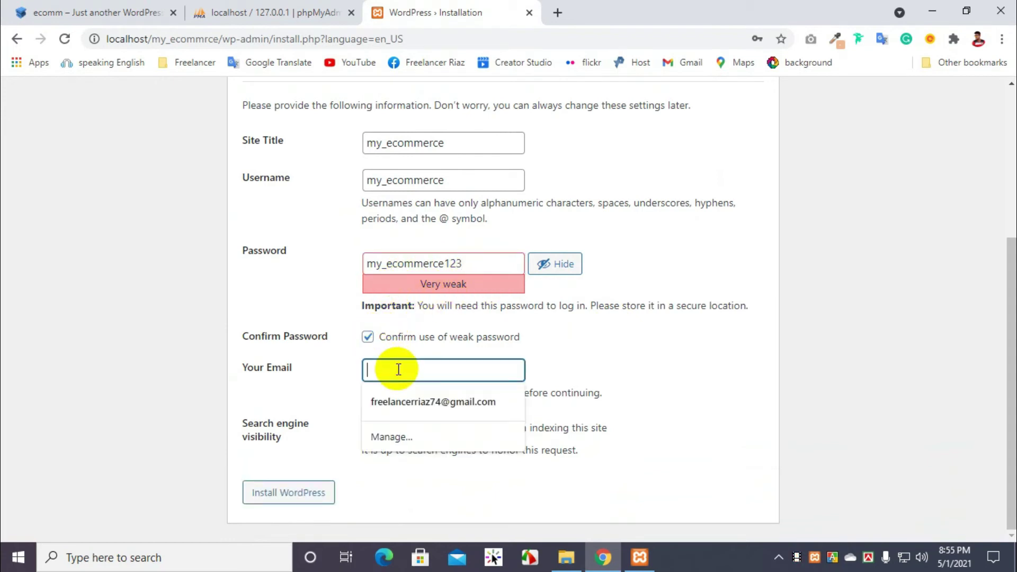
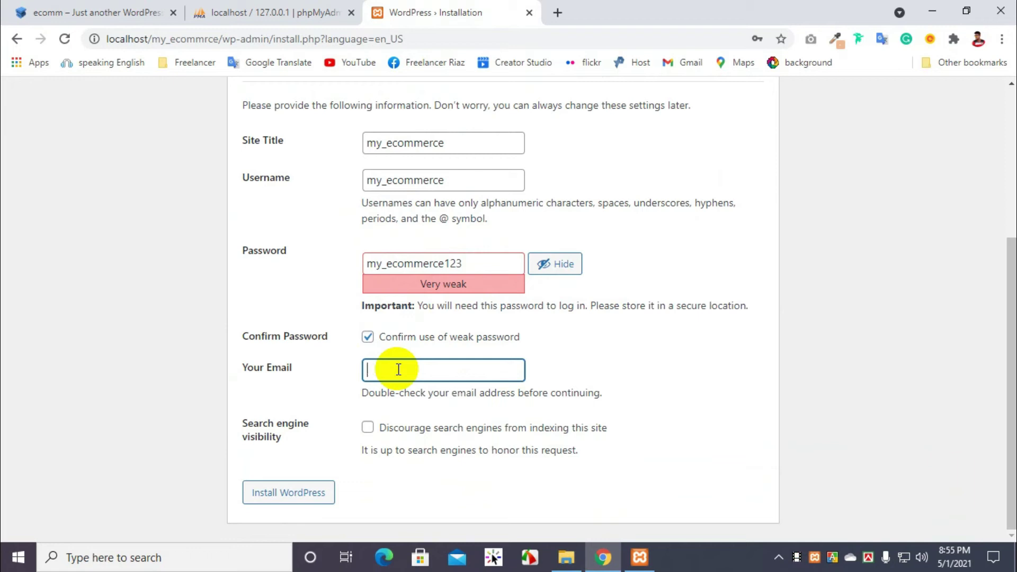
Step: Fill Your Email from the saved autofill suggestion and run Install WordPress
left_click(428, 403)
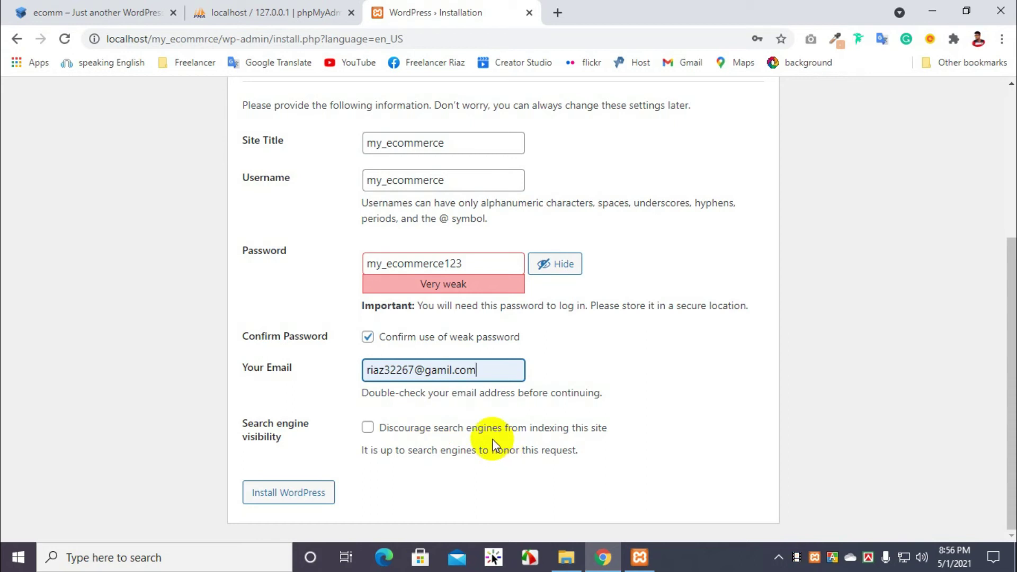
left_click(306, 498)
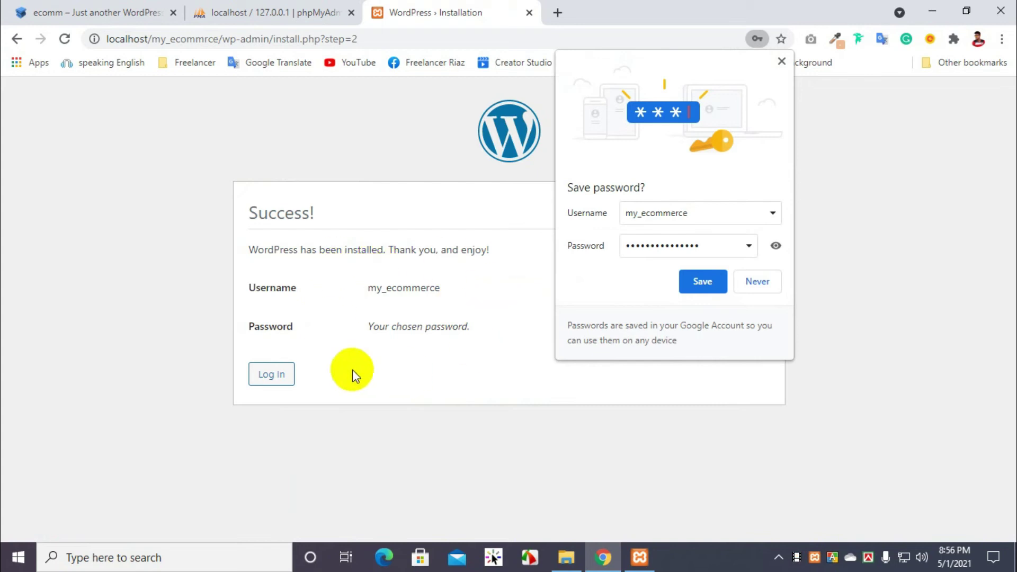
Step: Dismiss the save-password bubble and log in as my_ecommerce with the account password
left_click(782, 62)
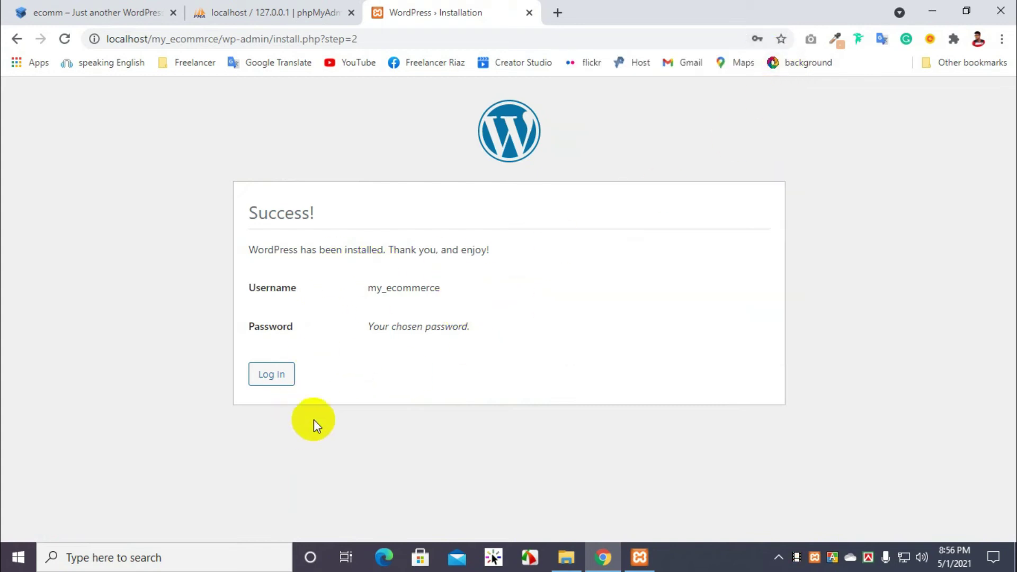
left_click(270, 377)
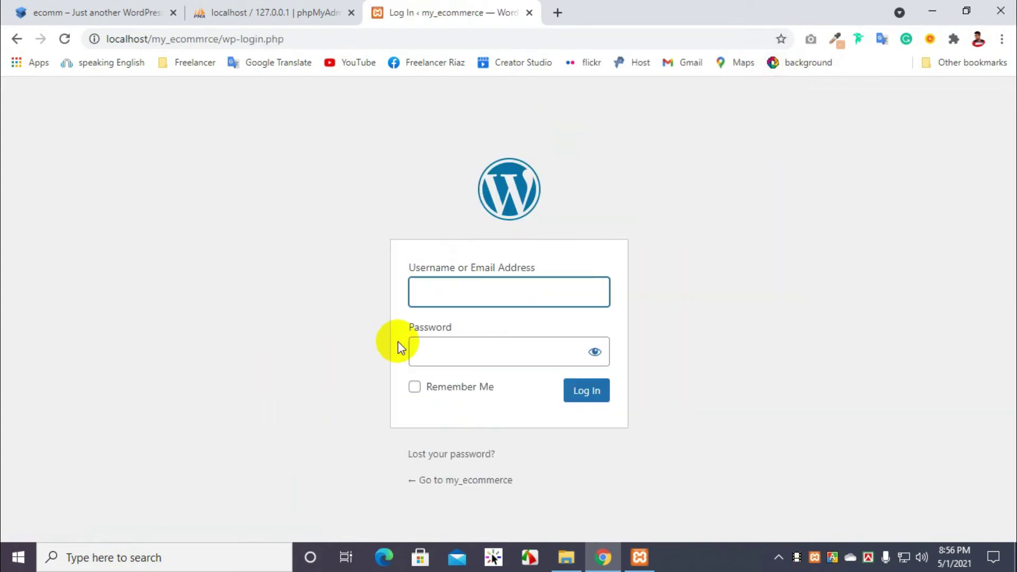
left_click(473, 283)
key("ctrl+v")
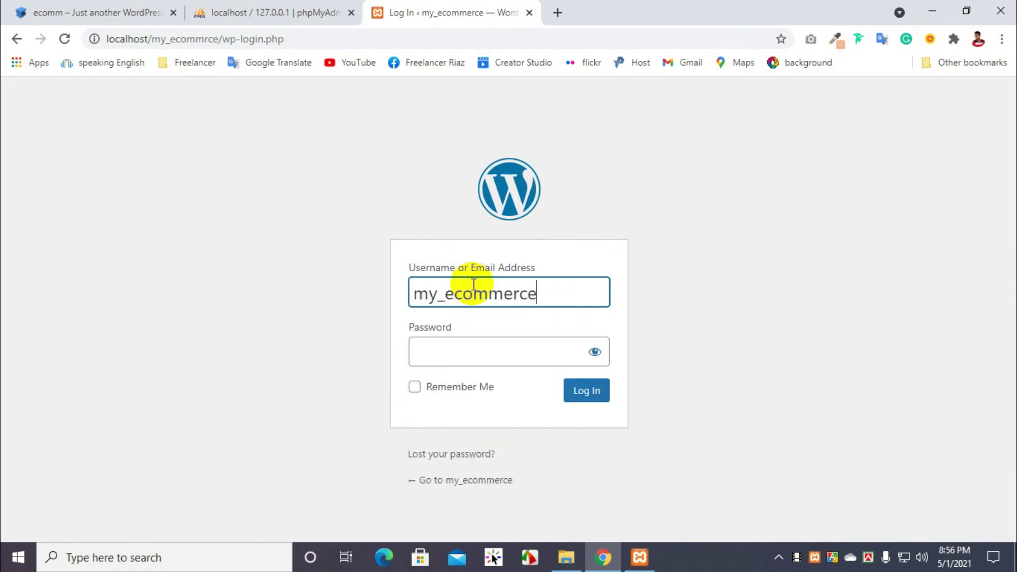
left_click(454, 360)
key("ctrl+v")
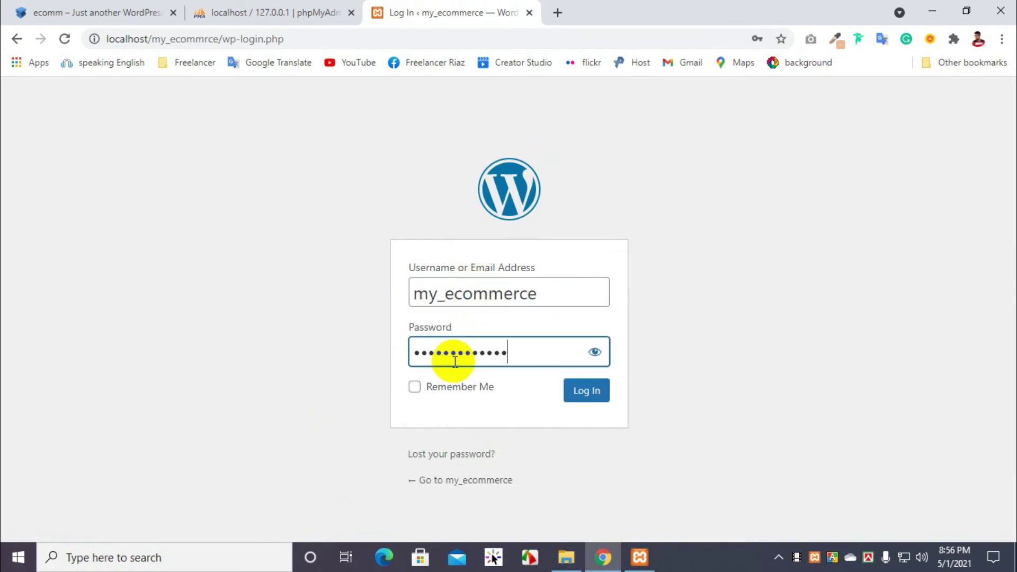
left_click(589, 392)
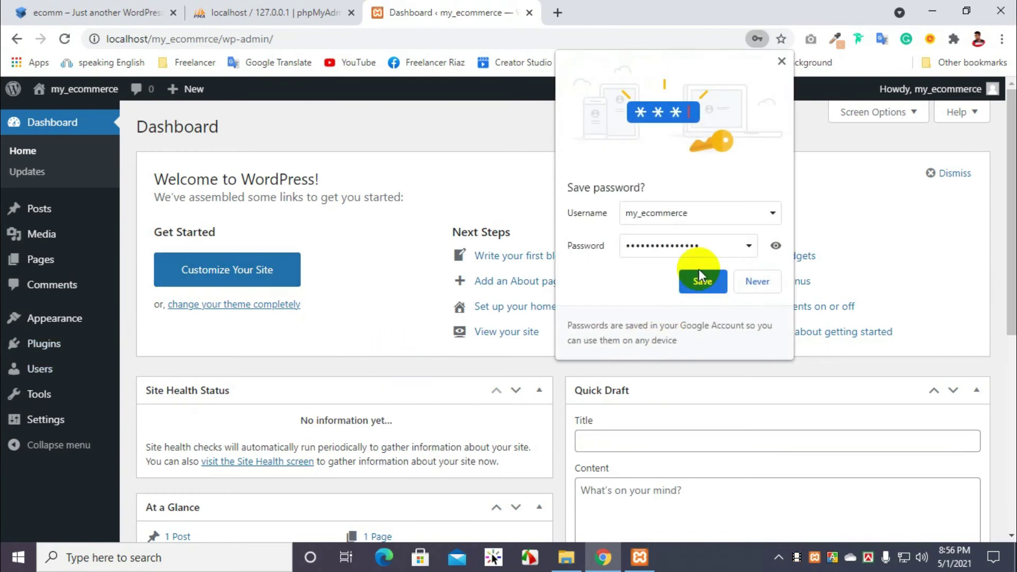
Step: Dismiss the save-password offer and look over the dashboard and installed plugins
left_click(782, 63)
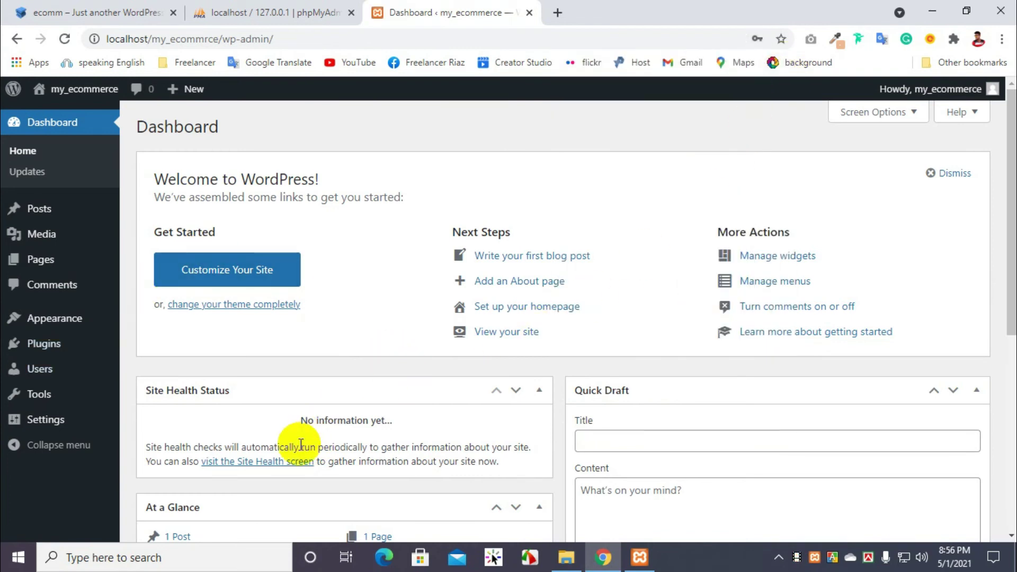
scroll(296, 395, "down", 4)
scroll(296, 395, "up", 4)
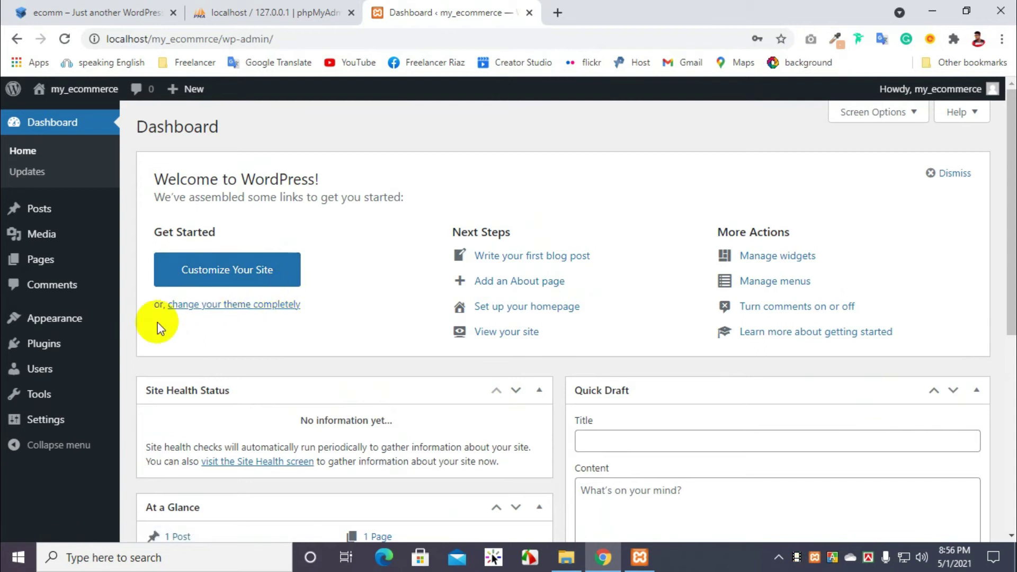
left_click(75, 335)
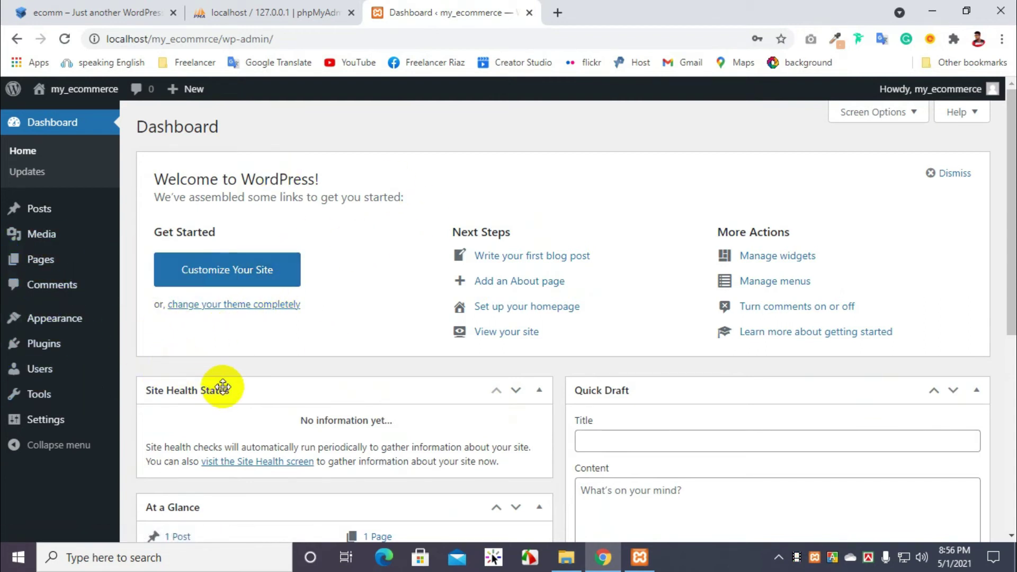
Step: In Screen Options, uncheck Site Health Status, At a Glance, Activity, Quick Draft, Events and News, and Welcome
left_click(883, 113)
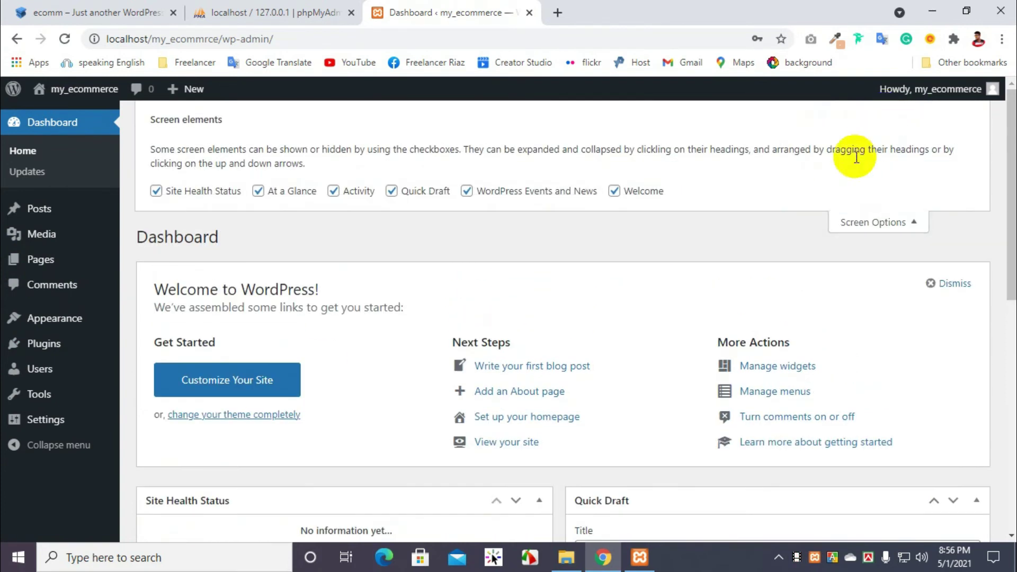
scroll(477, 381, "down", 6)
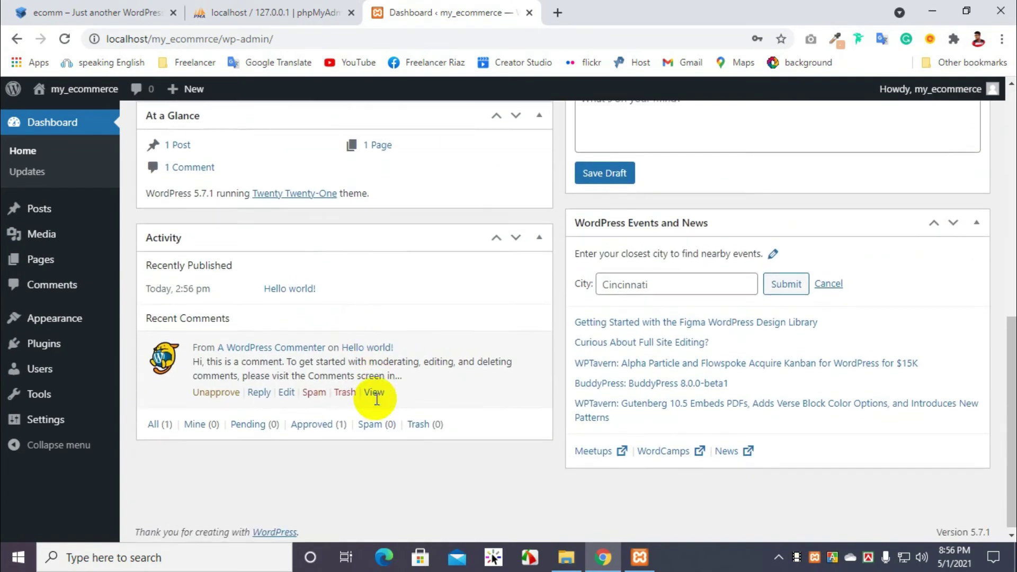
scroll(350, 376, "up", 7)
left_click(184, 193)
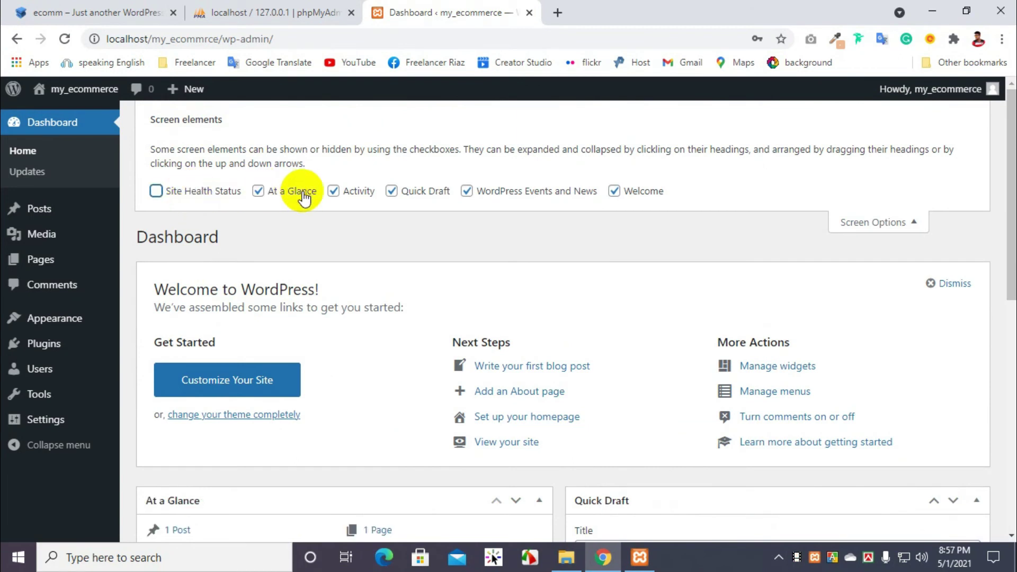
left_click(297, 192)
left_click(334, 192)
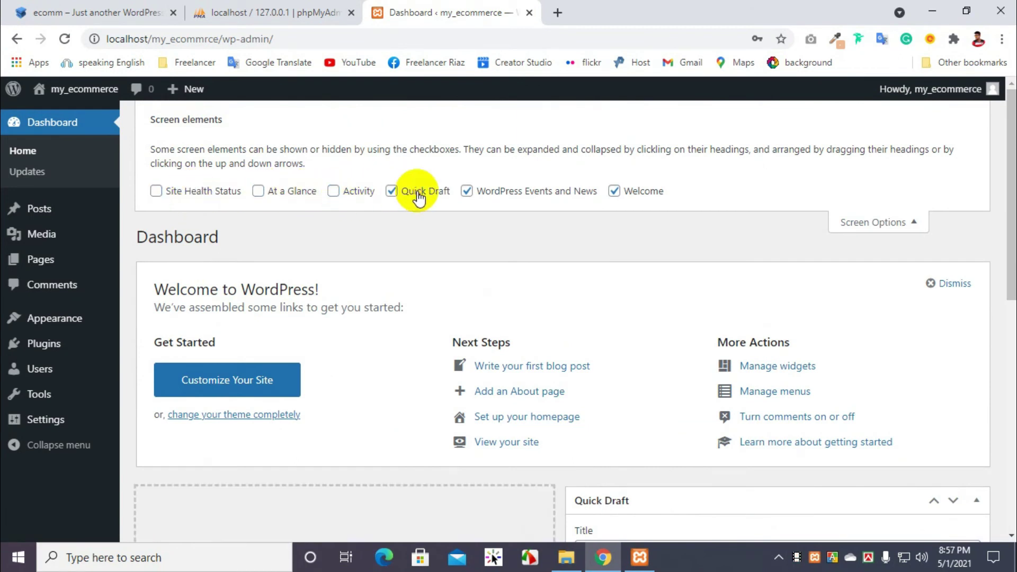
left_click(391, 191)
left_click(517, 191)
left_click(644, 192)
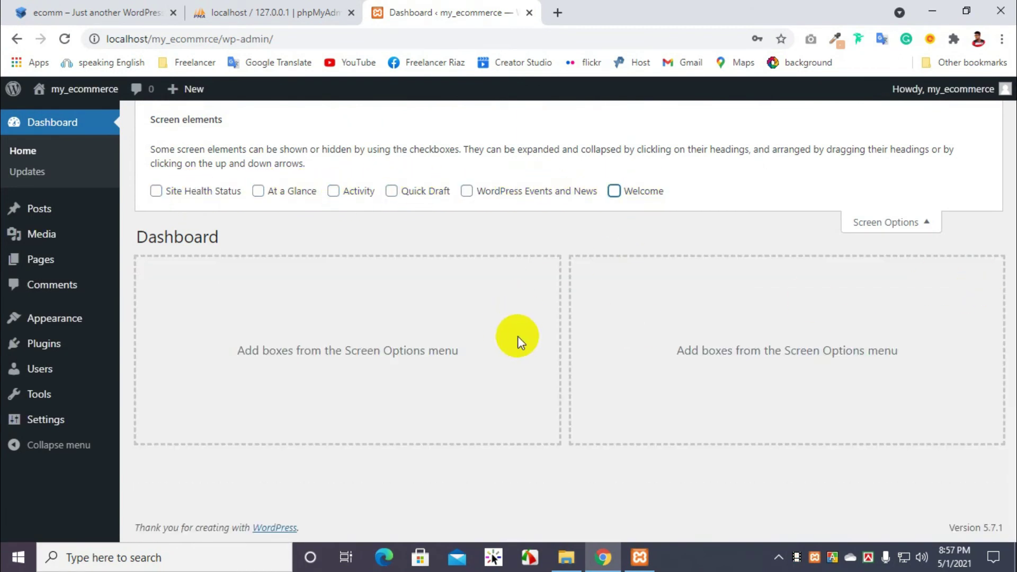
left_click(898, 227)
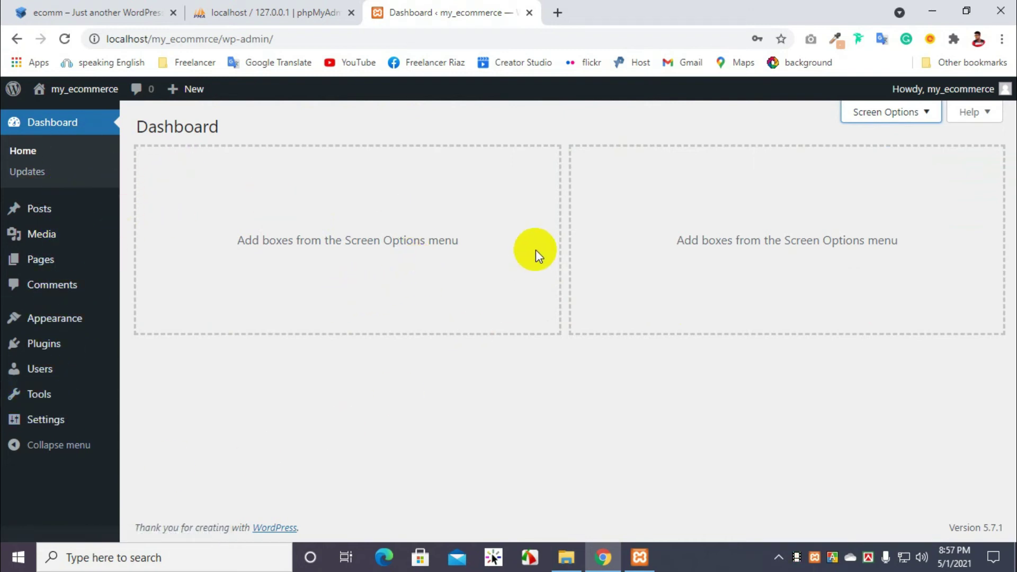
Step: Browse the Posts, Media, Pages and Comments lists, then go to Appearance > Themes
left_click(57, 217)
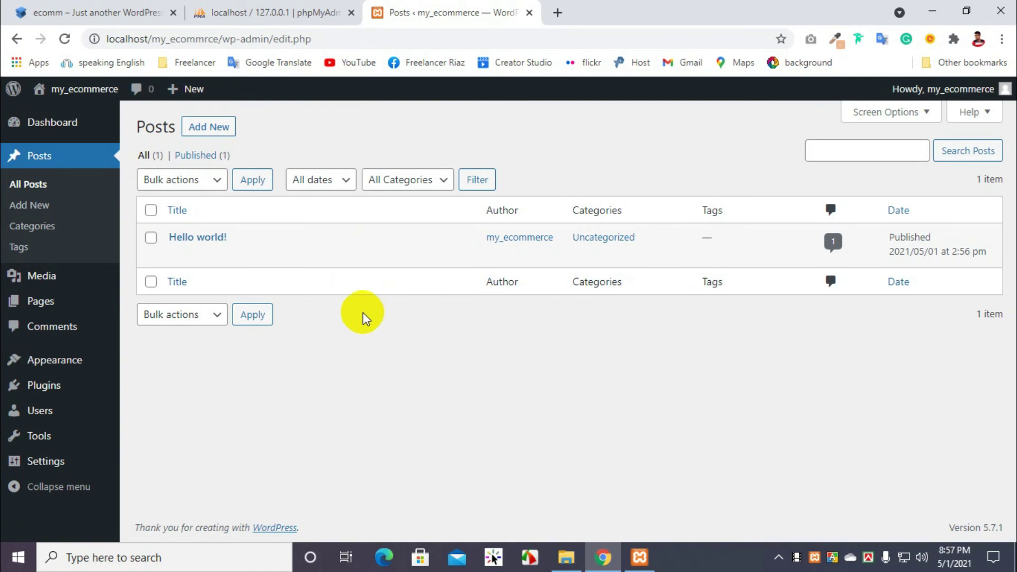
left_click(80, 280)
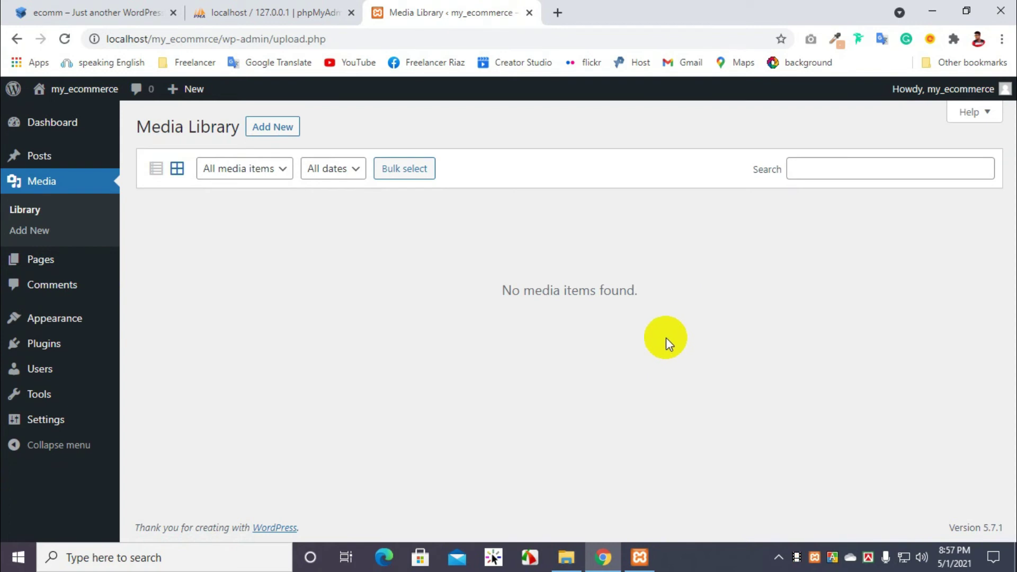
left_click(32, 267)
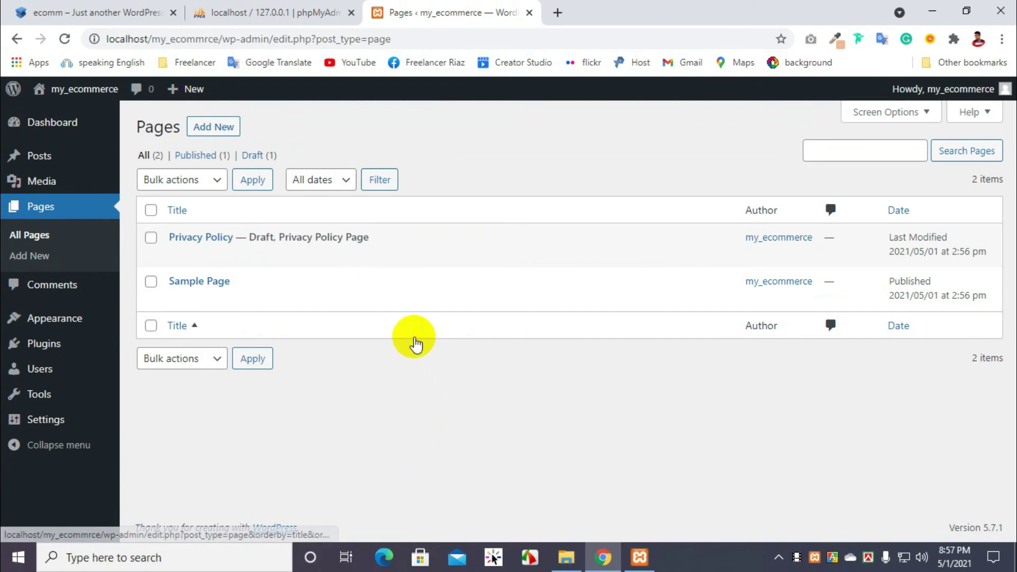
mouse_move(197, 295)
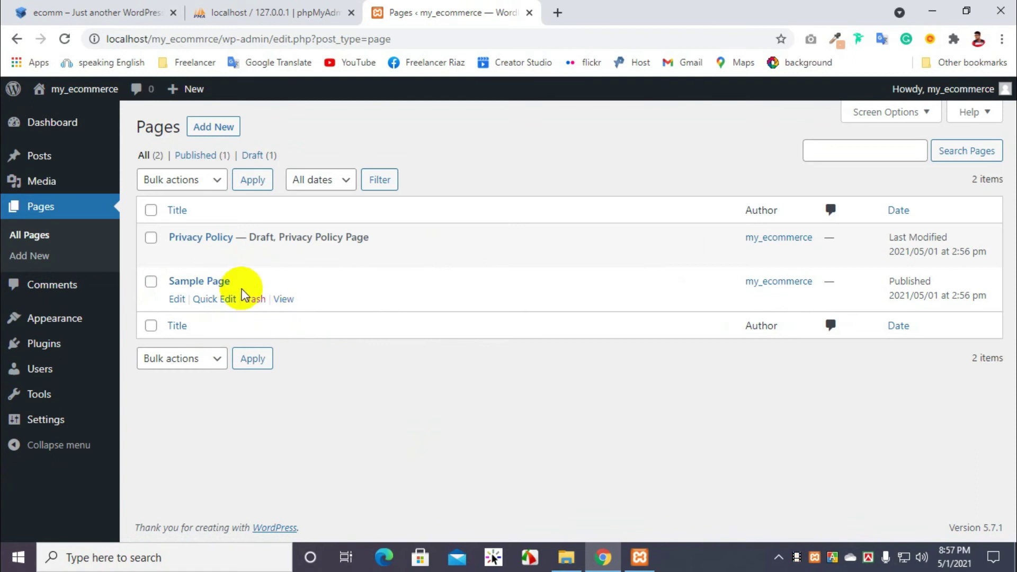
left_click(60, 289)
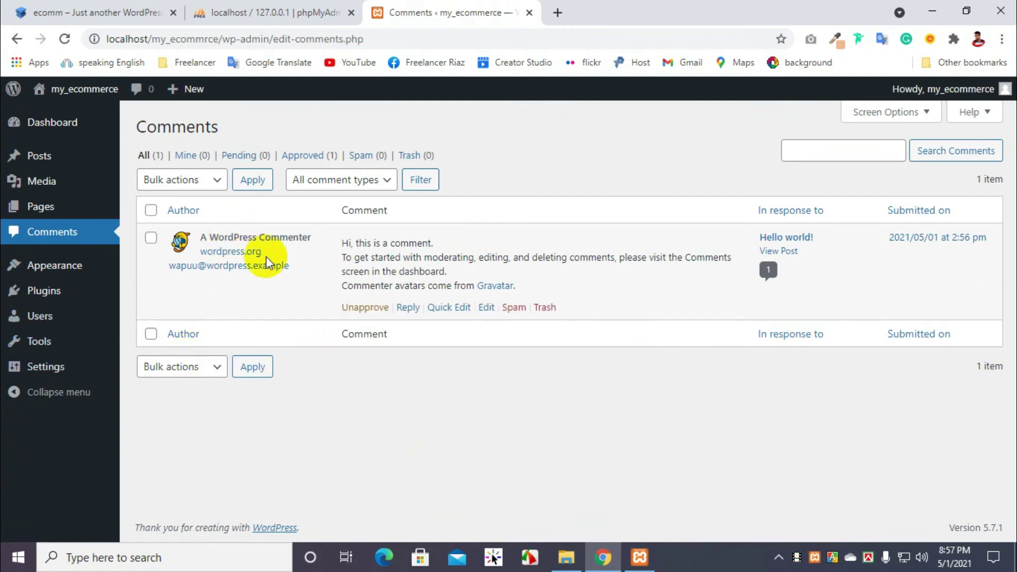
left_click(55, 278)
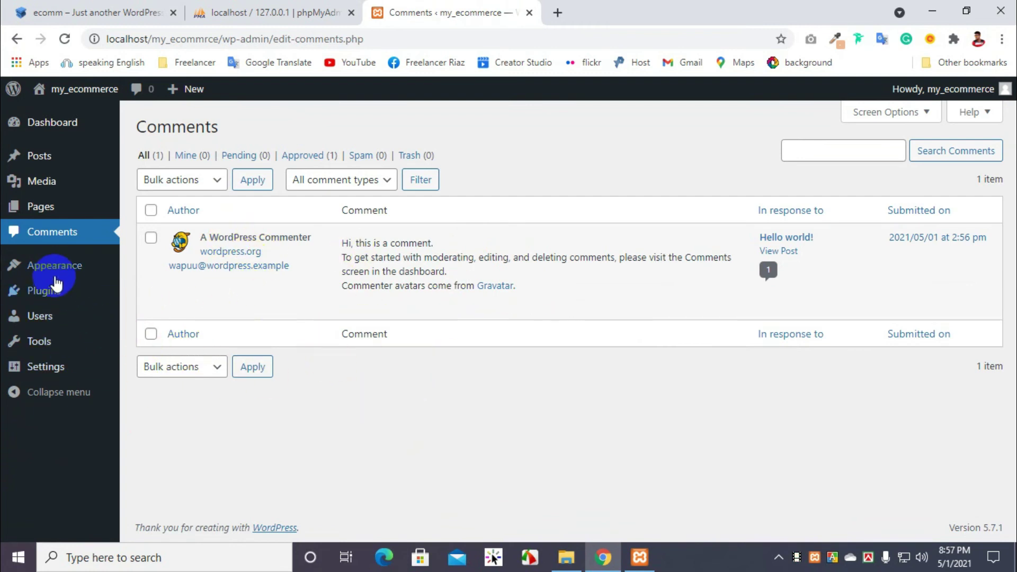
mouse_move(57, 280)
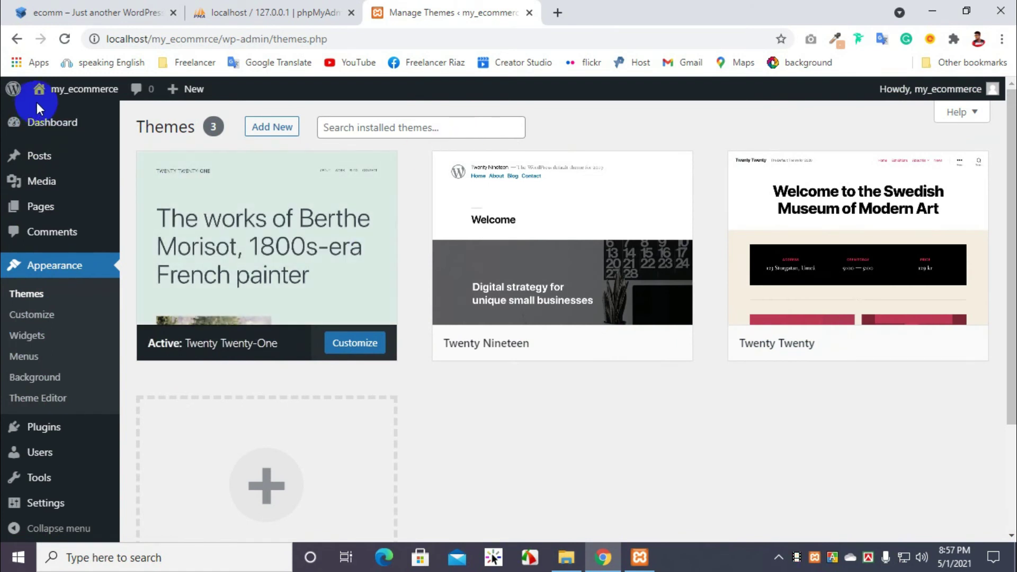
Step: Open the live my_ecommerce site in a new tab via Visit Site, view it, and return to Themes
mouse_move(75, 89)
left_click(65, 115)
right_click(65, 115)
left_click(125, 123)
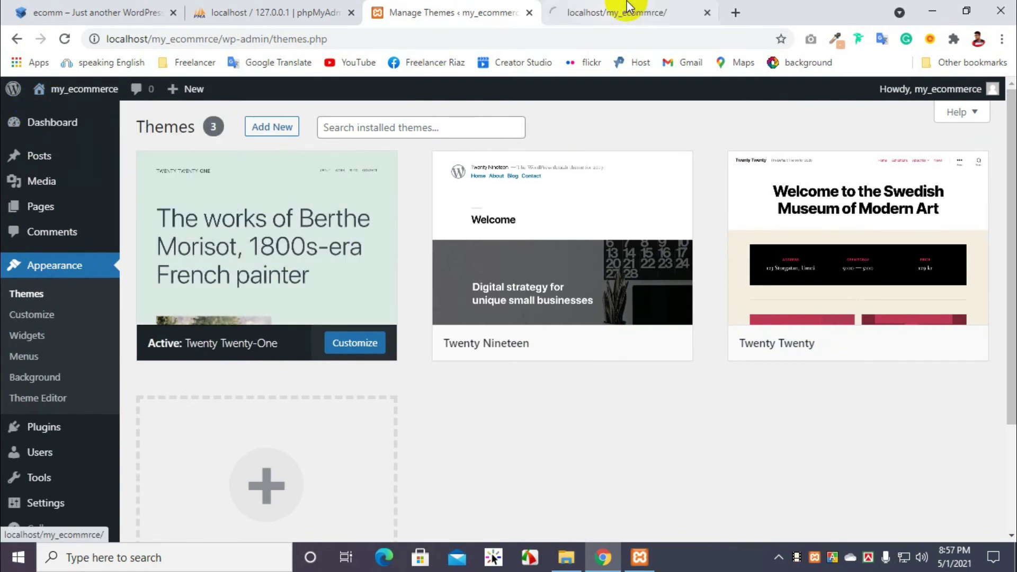
left_click(636, 10)
scroll(457, 276, "down", 10)
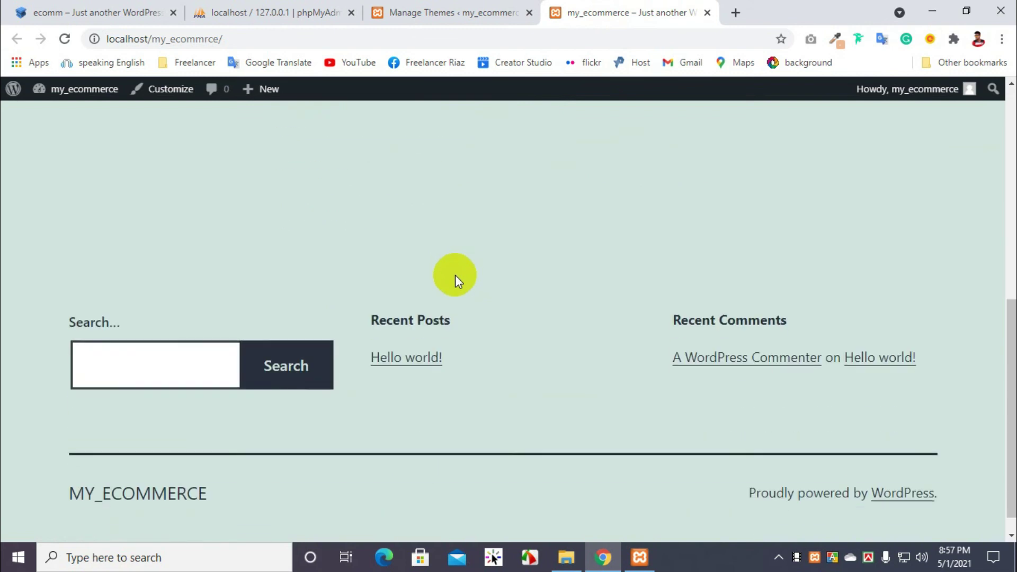
scroll(455, 281, "up", 10)
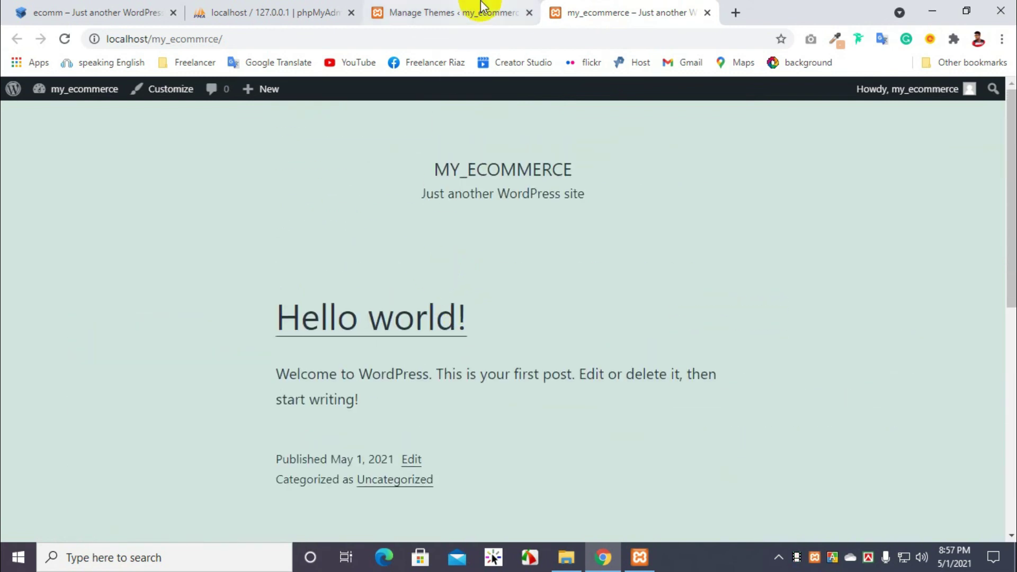
left_click(477, 11)
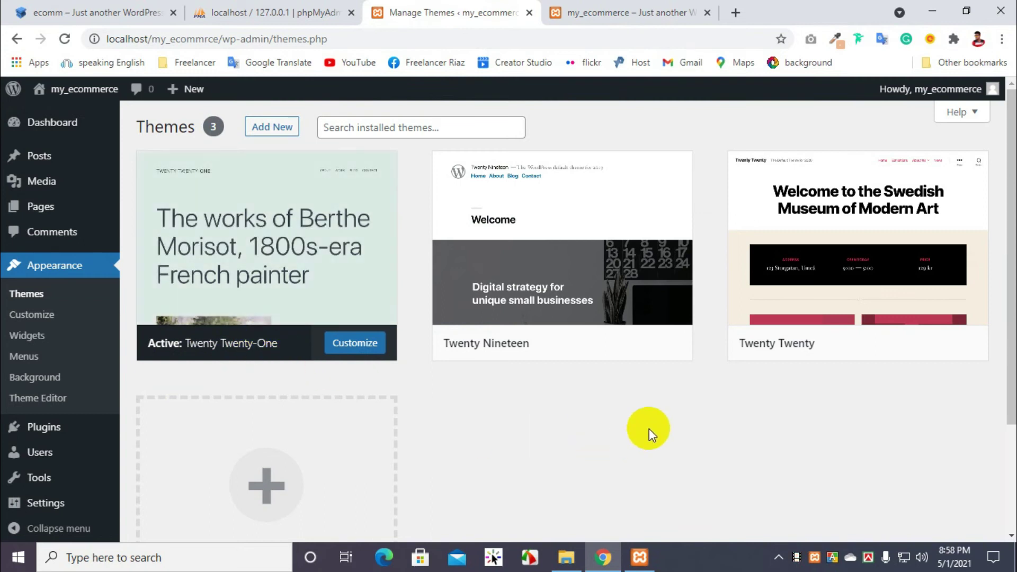
Step: Activate Twenty Twenty and reload the live site tab to see the new design
left_click(875, 344)
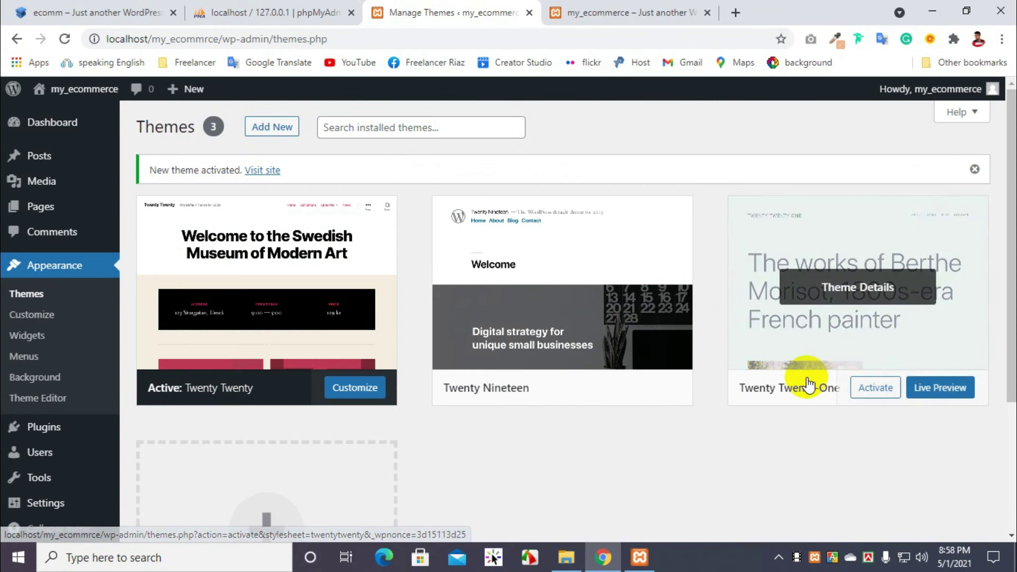
left_click(628, 13)
left_click(65, 38)
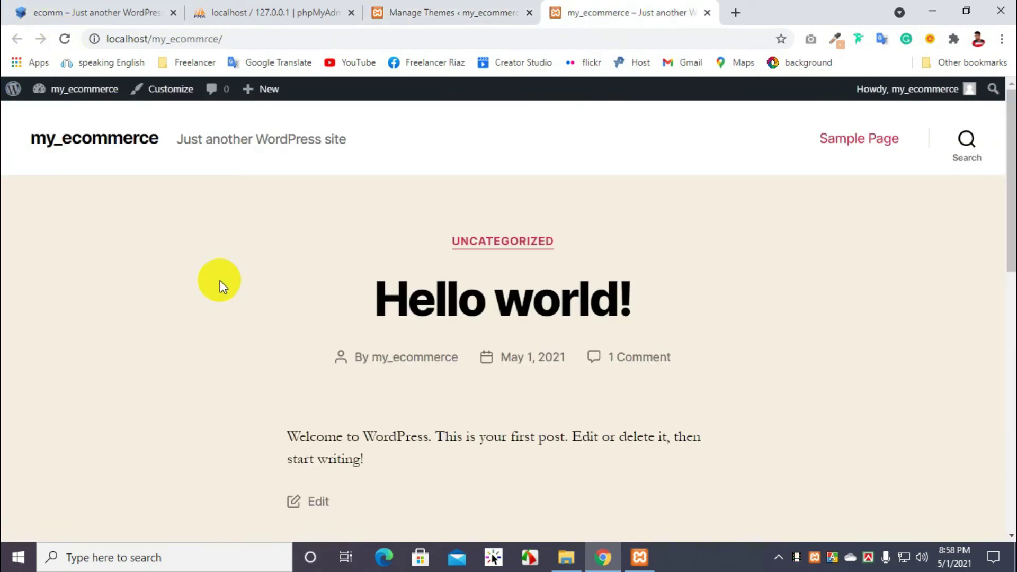
scroll(280, 323, "down", 15)
scroll(284, 342, "up", 15)
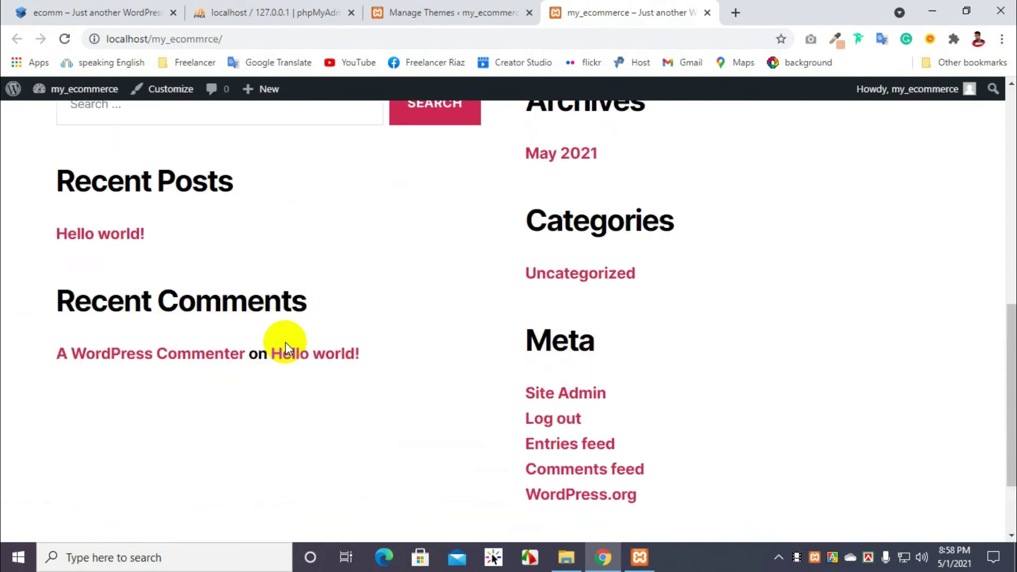
left_click(443, 12)
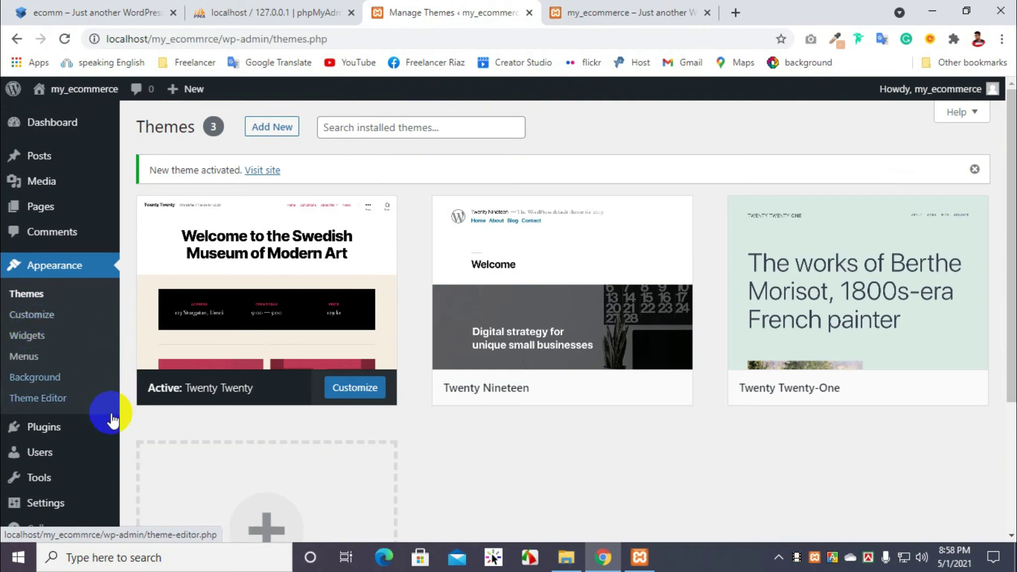
scroll(74, 340, "down", 3)
Step: Bulk-delete the Akismet Anti-Spam and Hello Dolly plugins, then check the live site tab
left_click(53, 286)
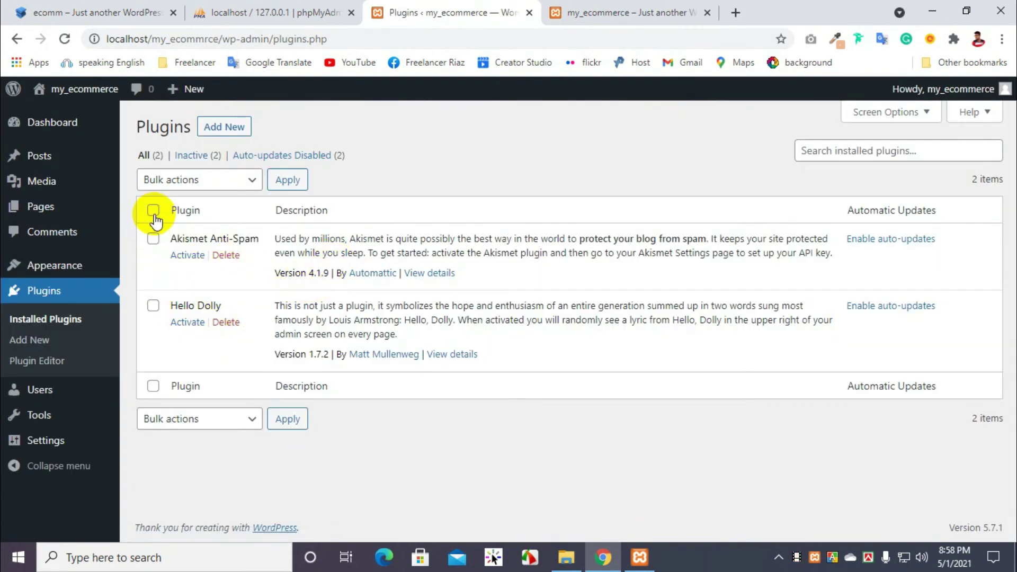
left_click(178, 418)
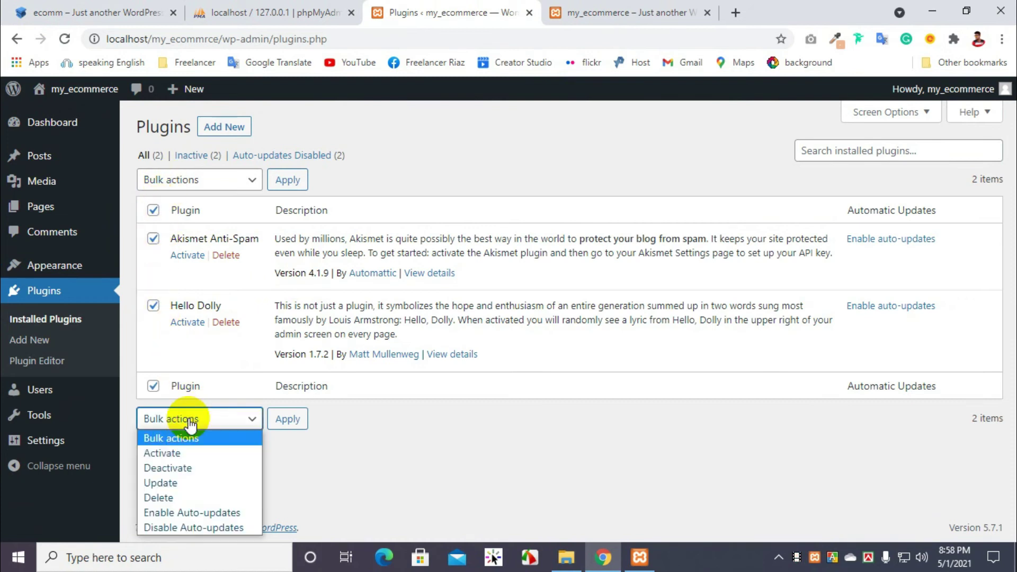
left_click(172, 497)
left_click(289, 419)
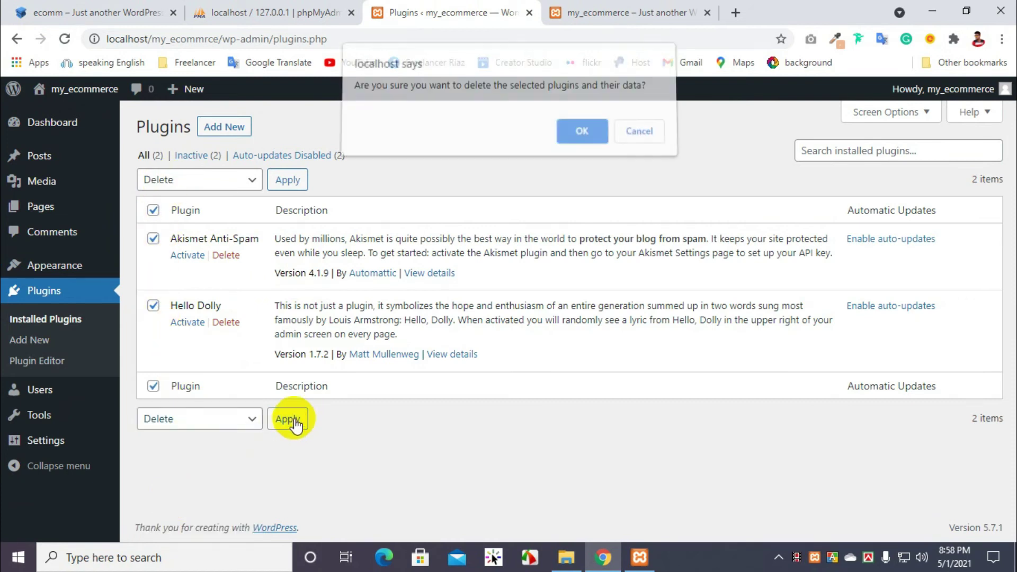
left_click(581, 137)
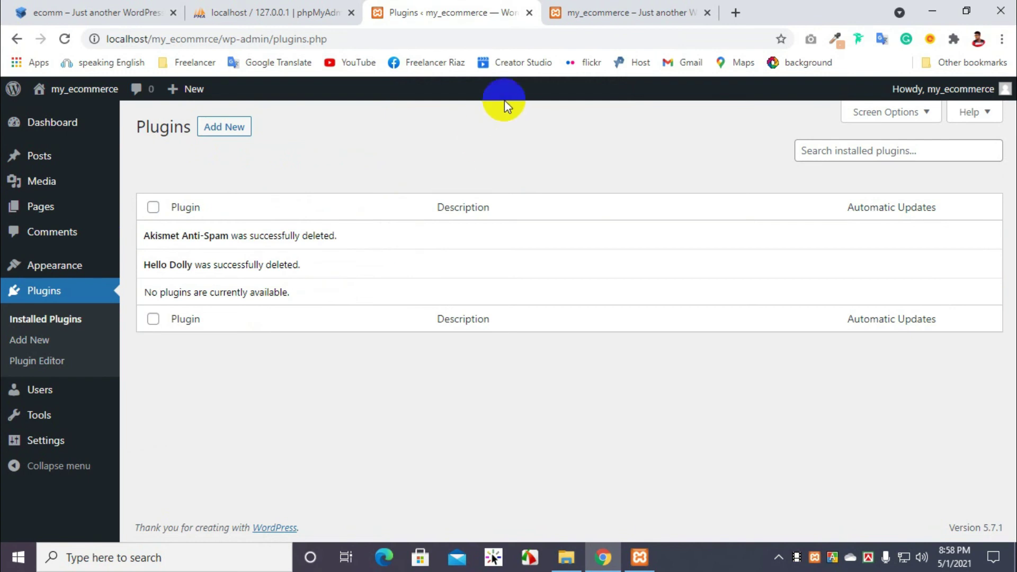
left_click(623, 12)
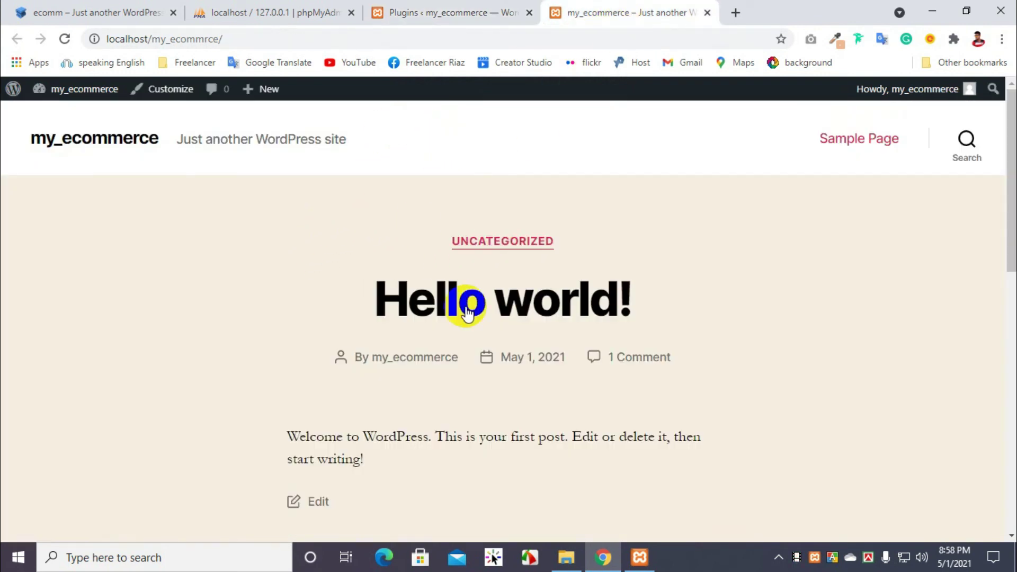
left_click(458, 7)
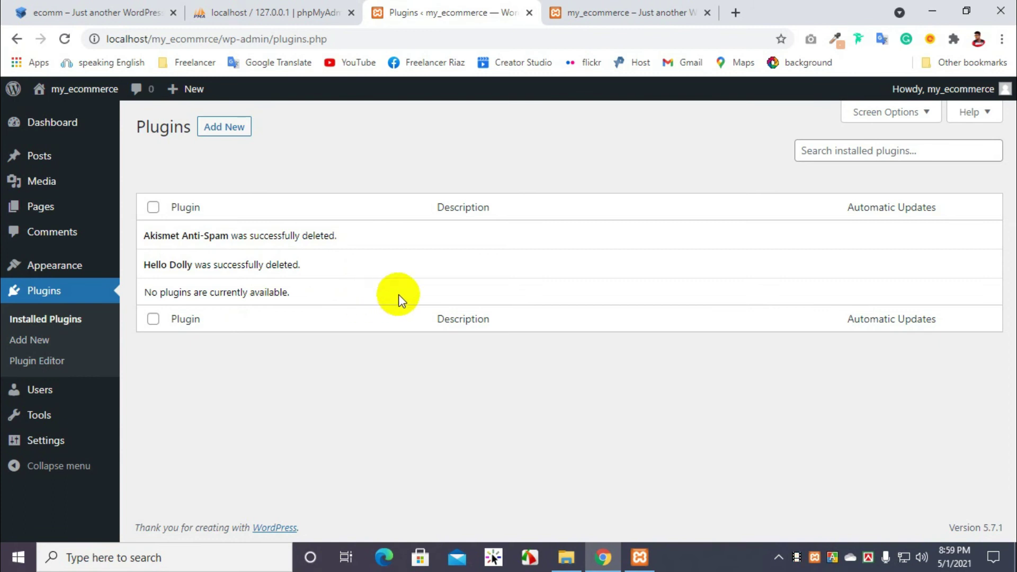
left_click(41, 422)
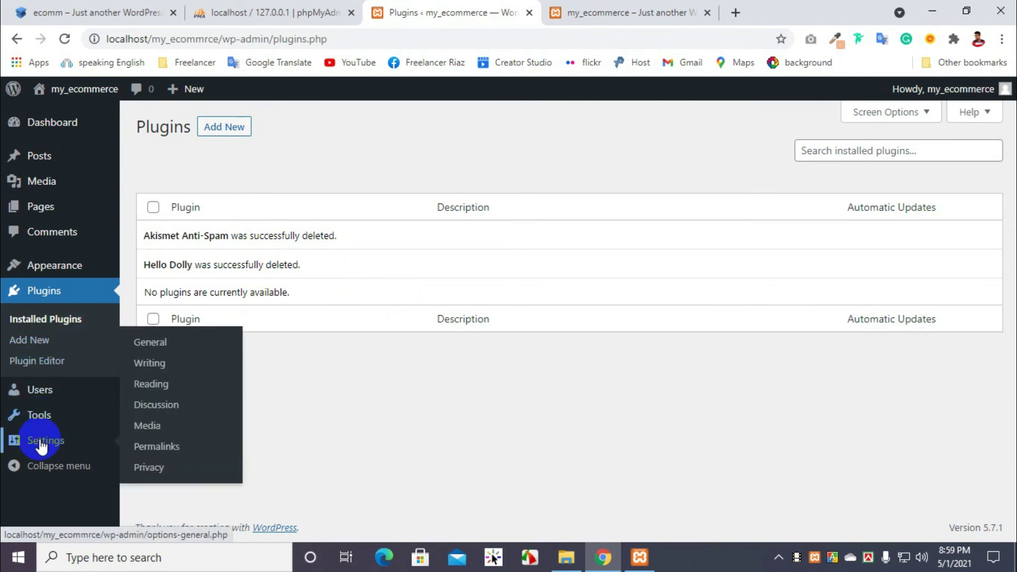
Step: In General Settings, replace the Tagline with the copied Site Title text, my_ecommerce
left_click(41, 447)
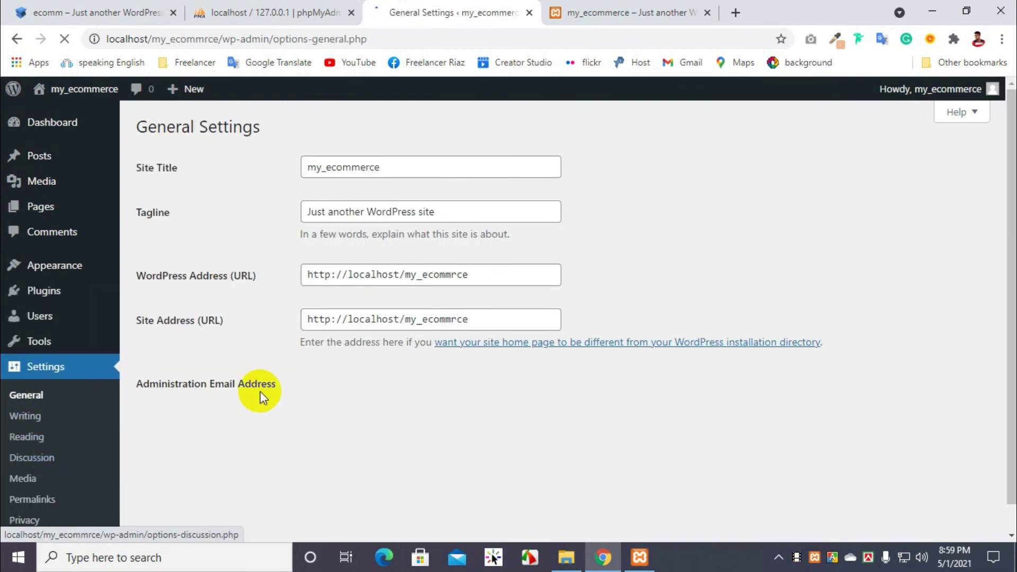
scroll(282, 325, "down", 2)
scroll(282, 326, "up", 2)
left_click(392, 168)
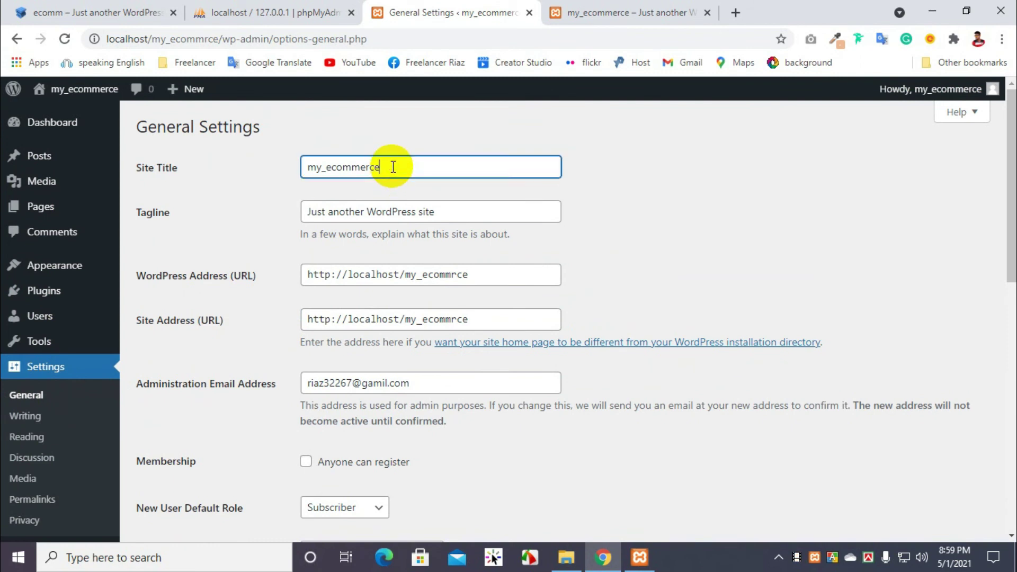
left_click_drag(435, 212, 313, 225)
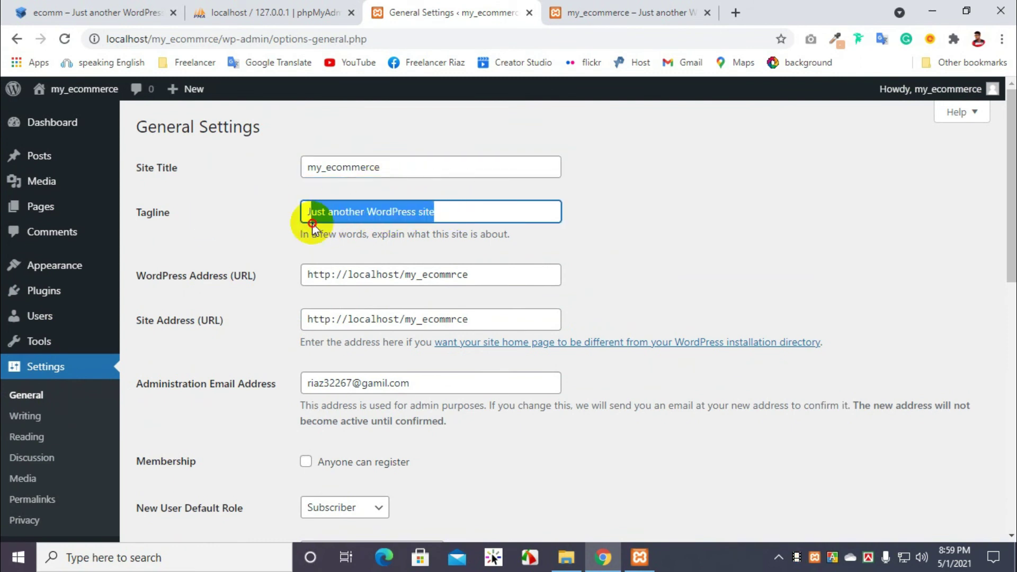
left_click_drag(386, 169, 289, 175)
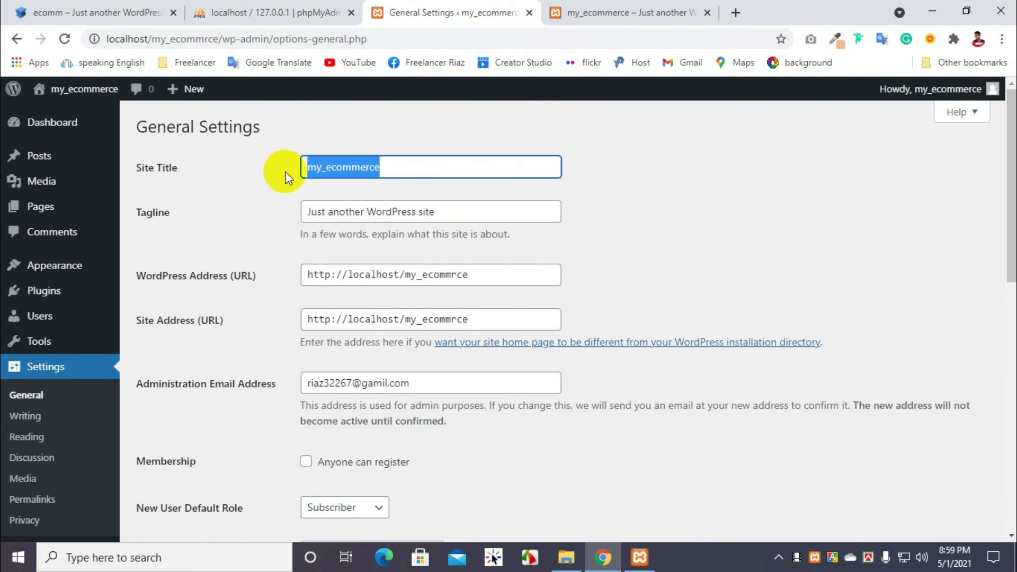
key("ctrl+c")
left_click_drag(452, 210, 261, 214)
key("ctrl+v")
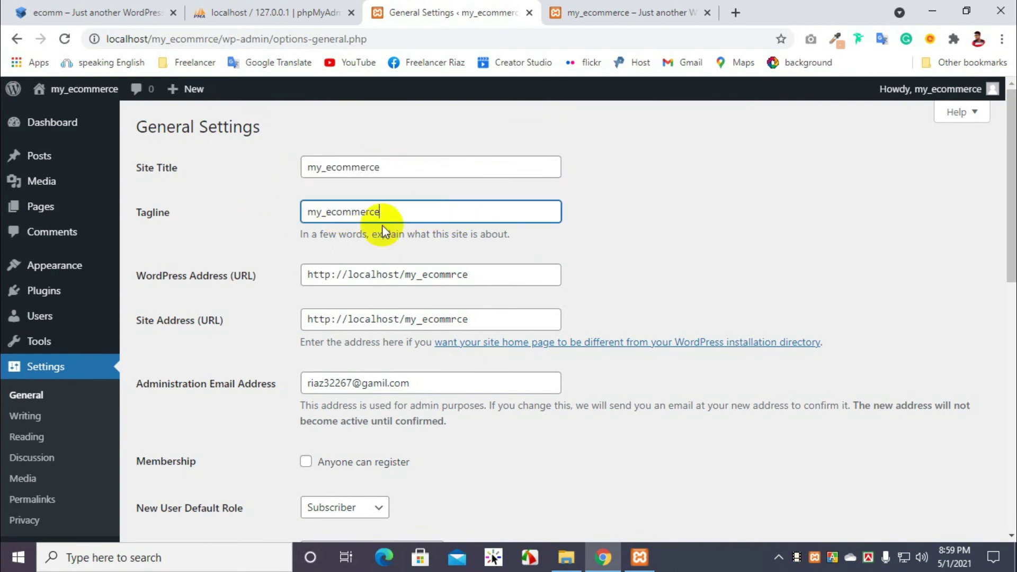
scroll(383, 224, "down", 6)
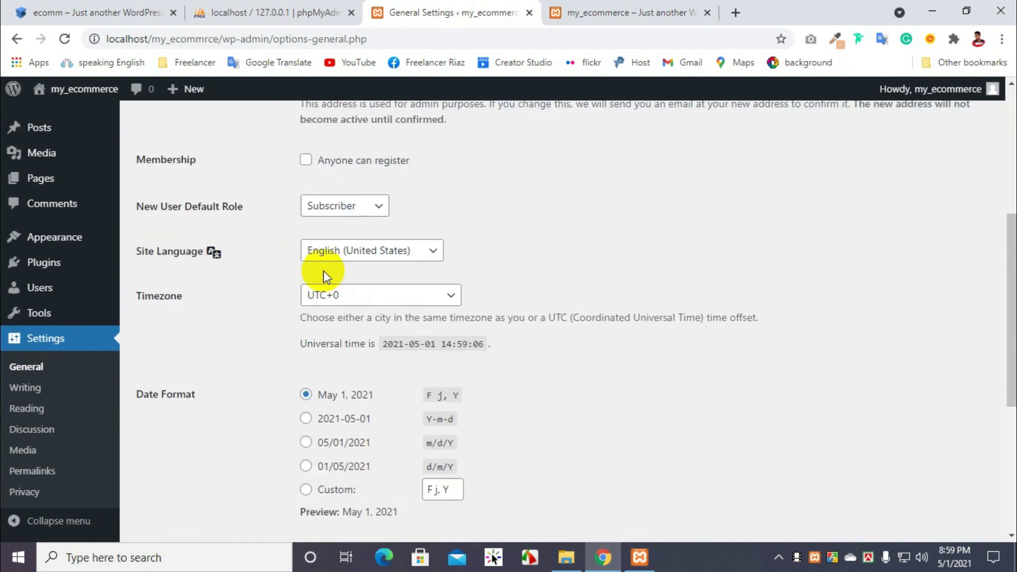
scroll(323, 271, "down", 5)
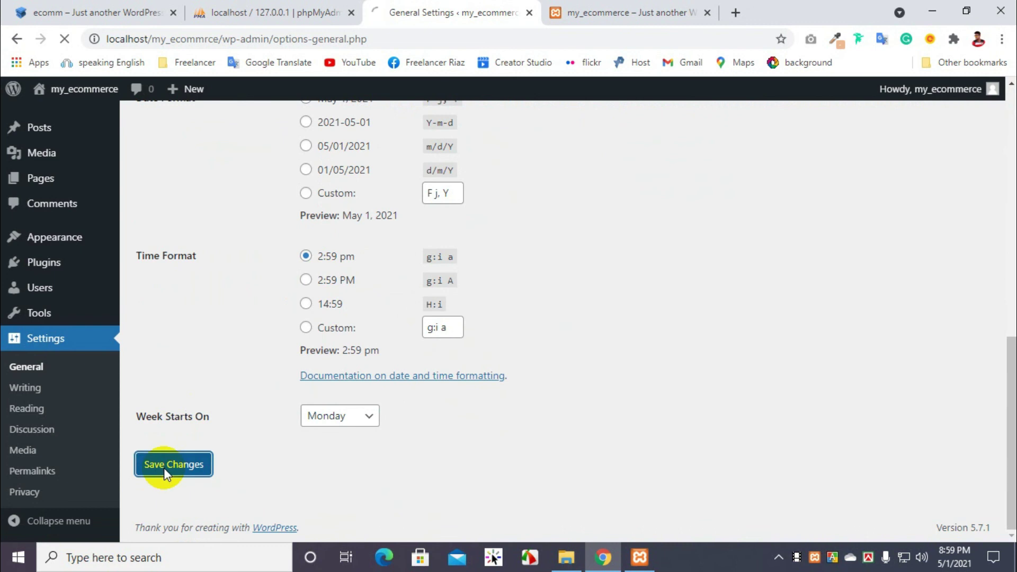
scroll(42, 345, "down", 2)
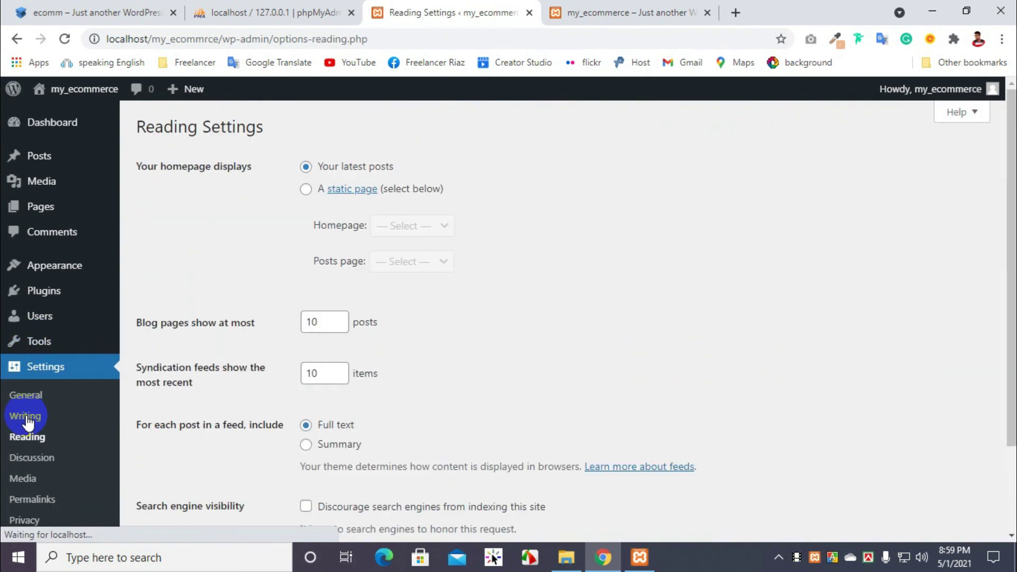
Step: Choose the Post name permalink structure, close the translation popup, and save
scroll(30, 421, "down", 4)
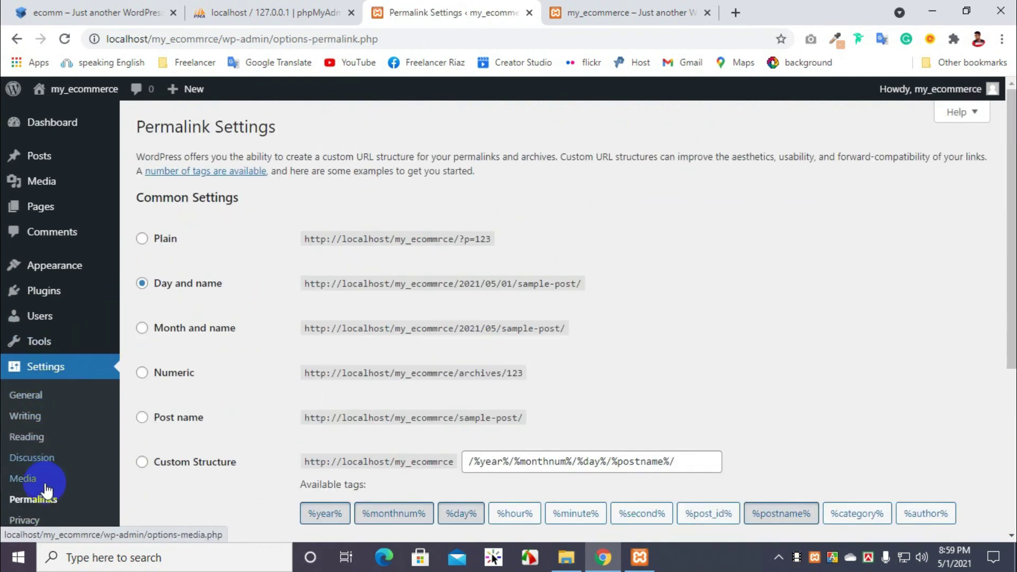
scroll(461, 301, "down", 3)
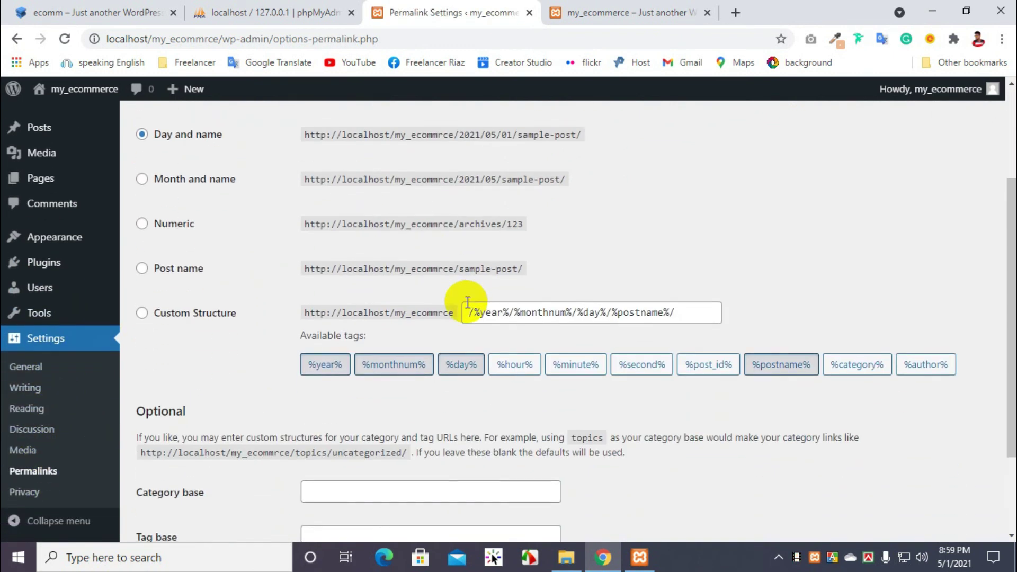
left_click(170, 279)
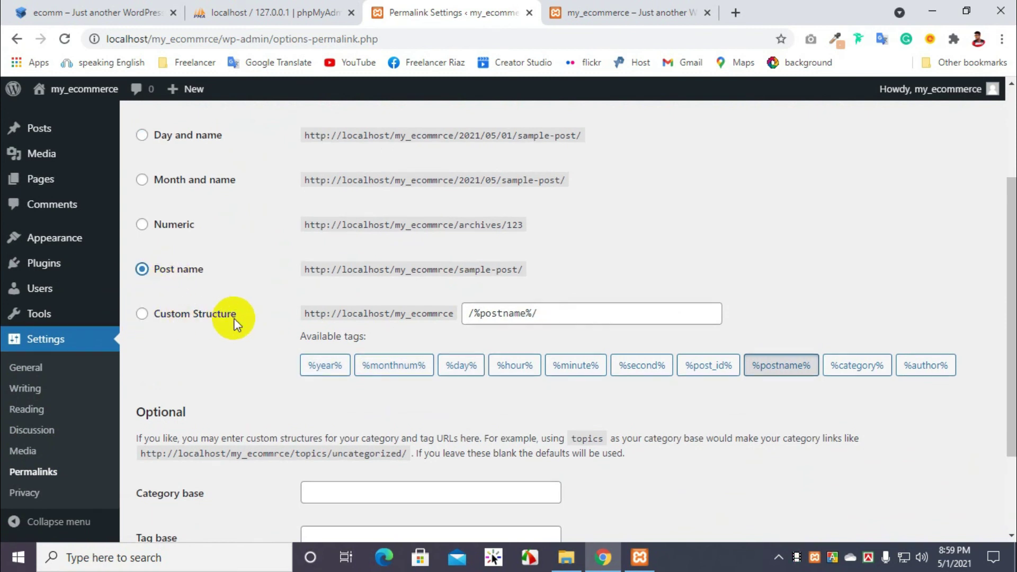
scroll(371, 344, "up", 2)
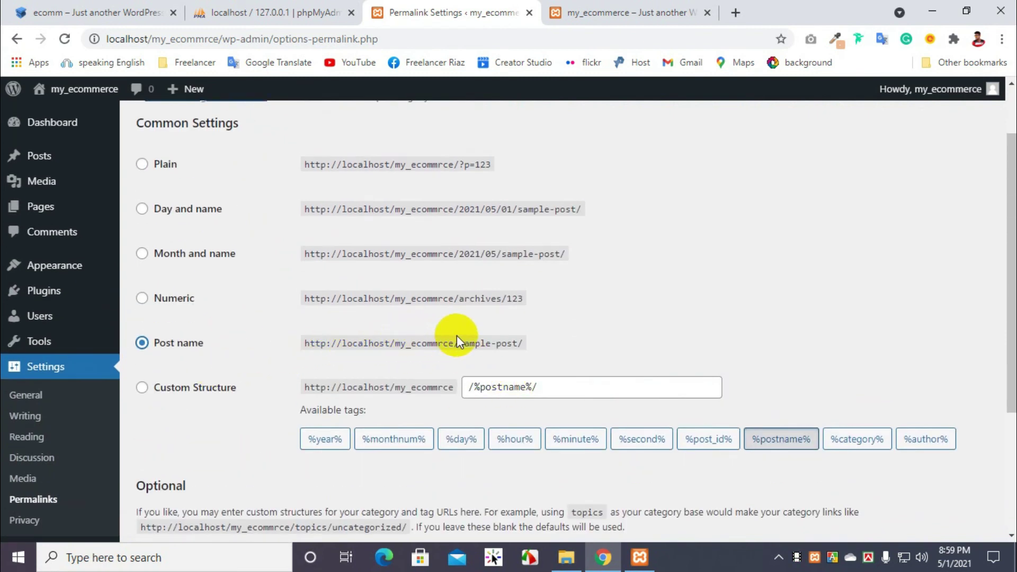
left_click_drag(462, 342, 502, 339)
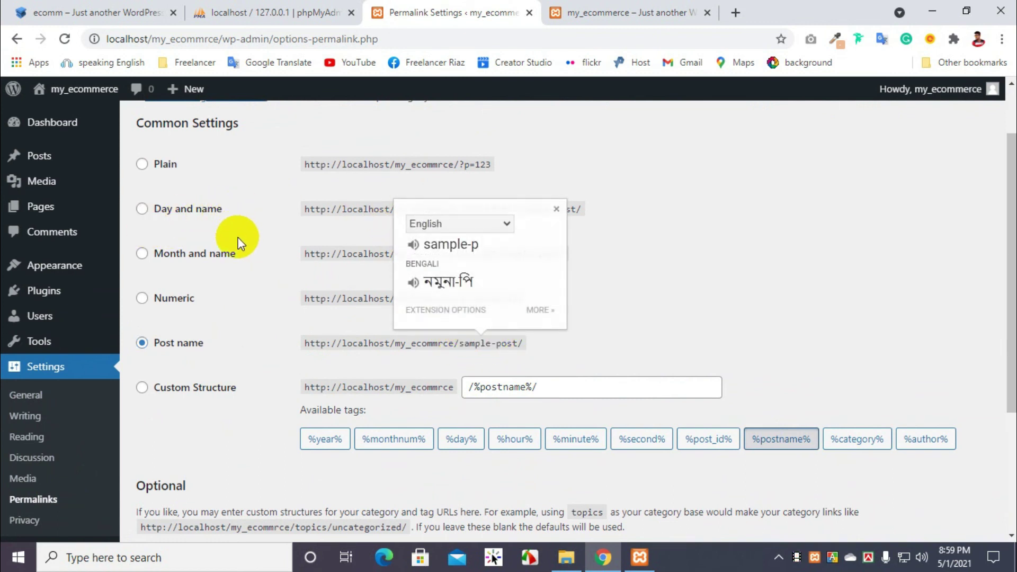
left_click(389, 221)
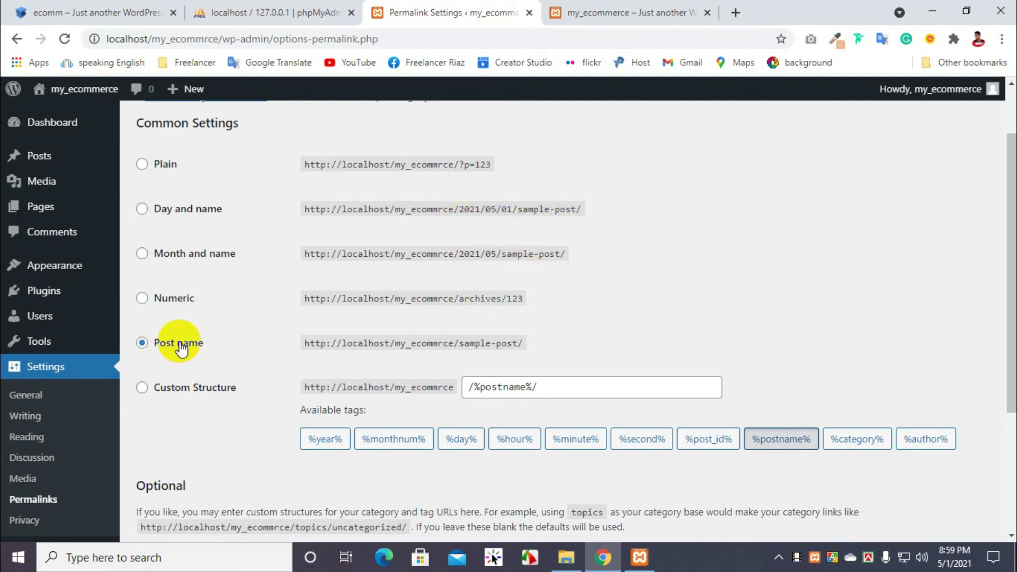
scroll(408, 341, "down", 3)
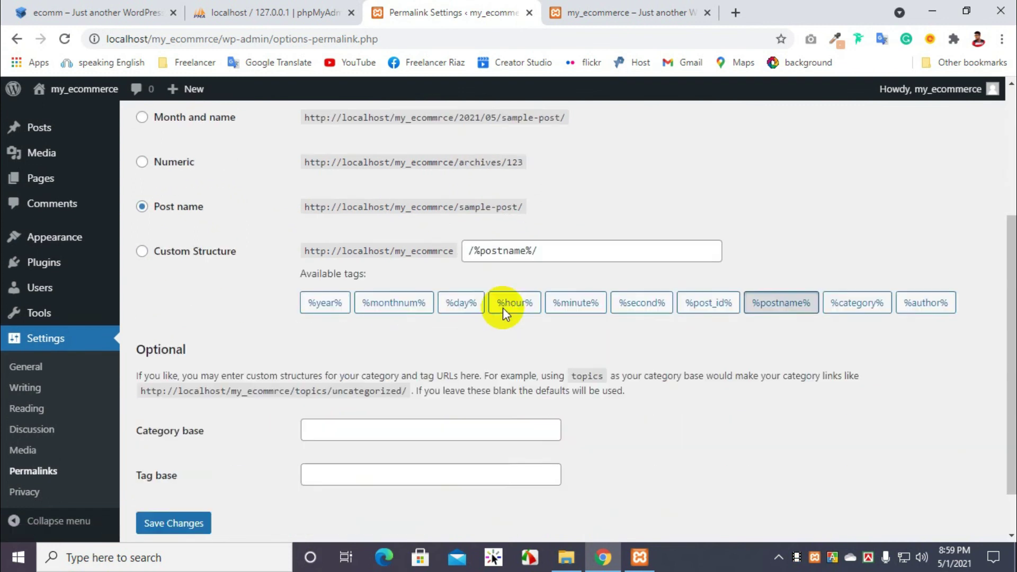
left_click(164, 511)
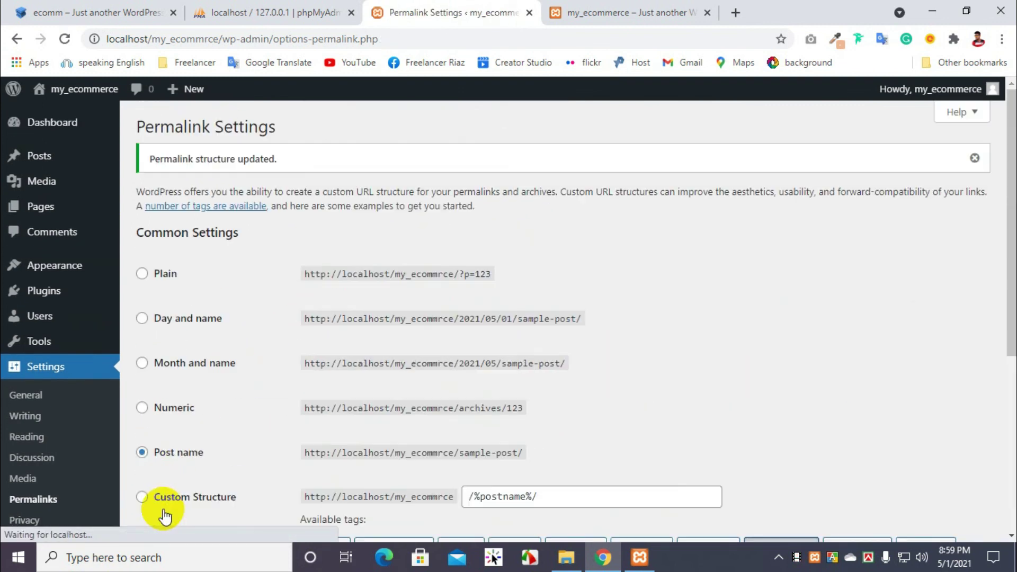
left_click(586, 12)
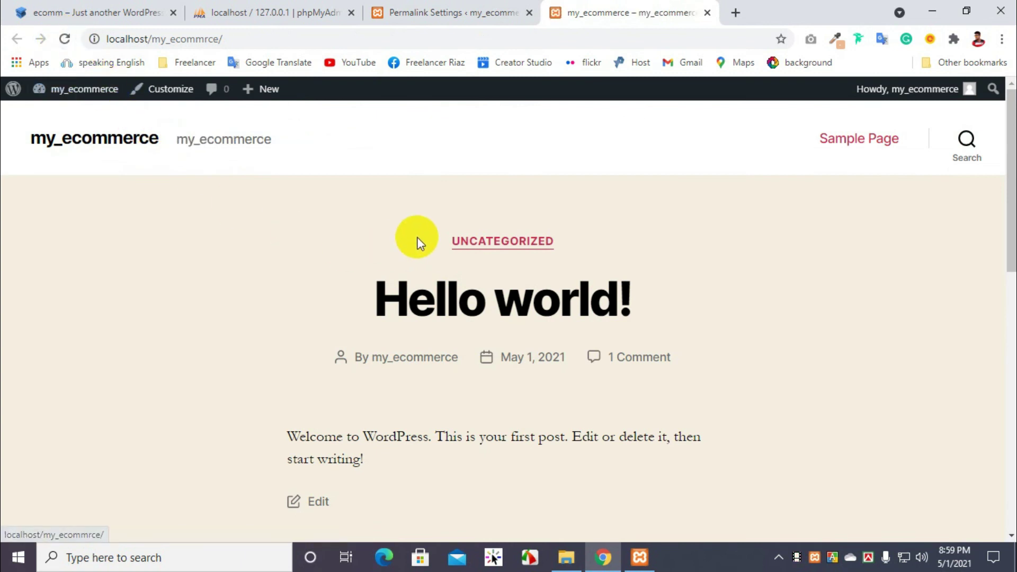
Step: Open the Hello world! post on the live site tab
scroll(417, 239, "down", 6)
scroll(424, 256, "up", 2)
scroll(418, 260, "up", 1)
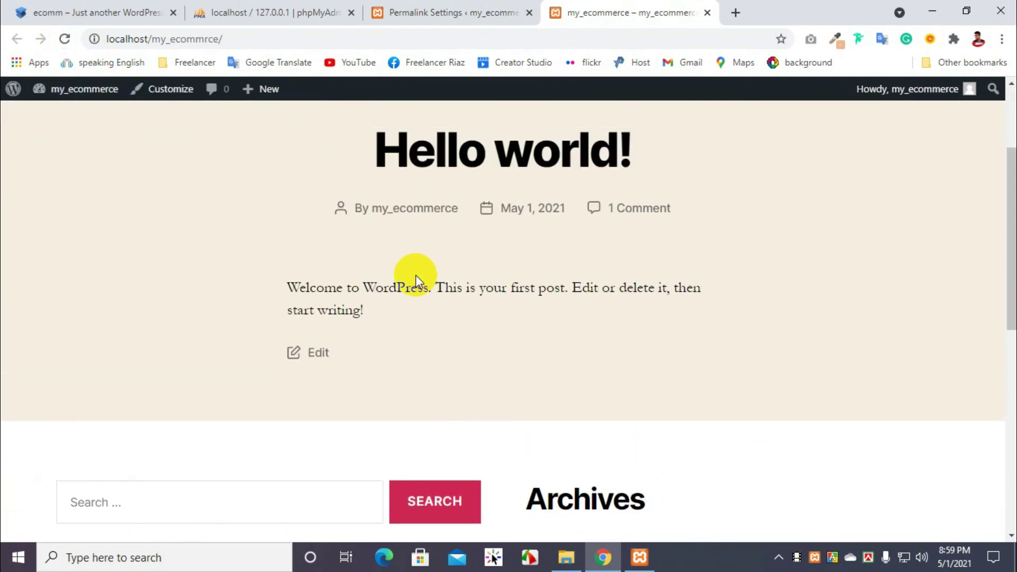
left_click(471, 157)
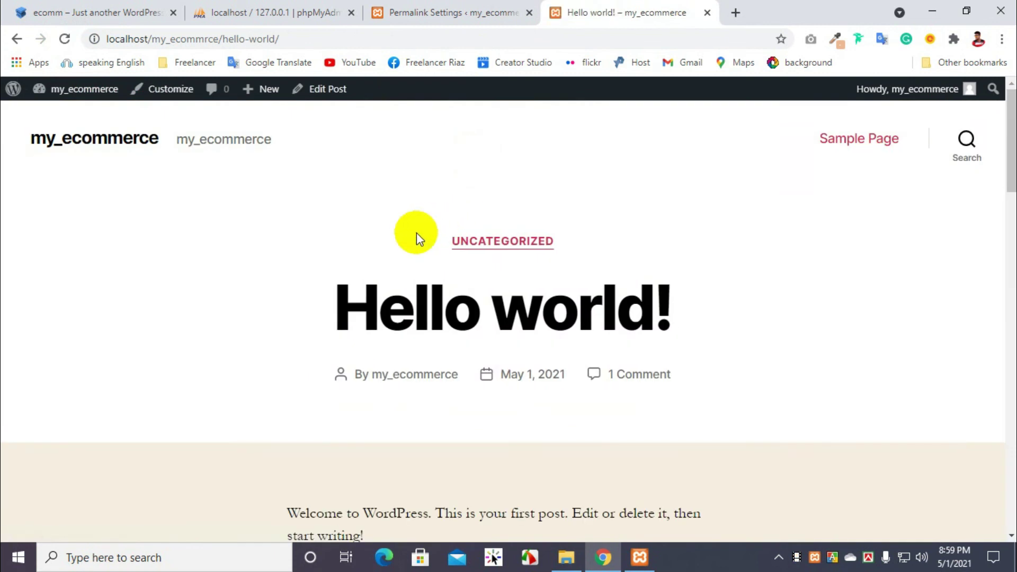
scroll(413, 231, "down", 4)
scroll(425, 186, "up", 3)
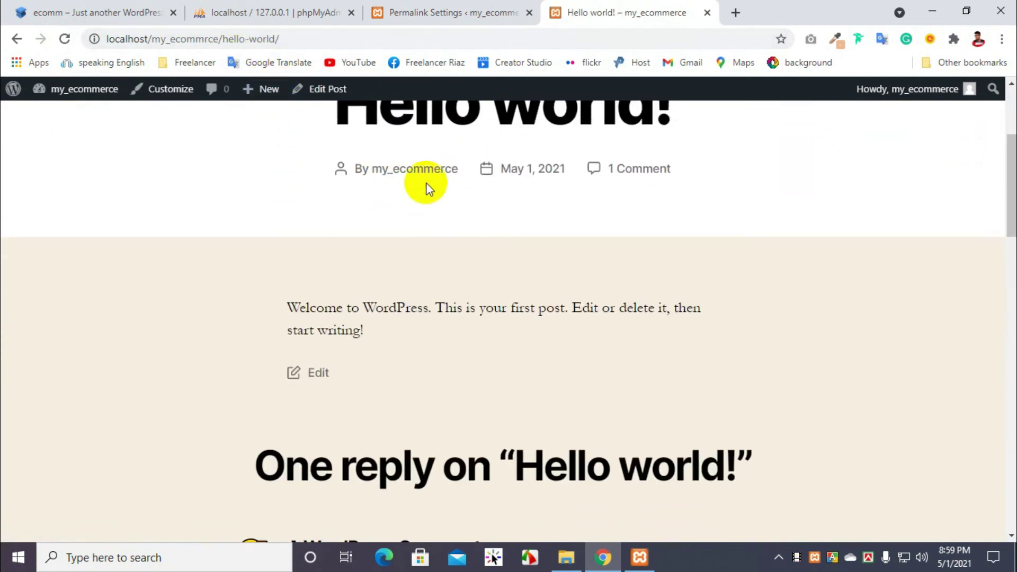
left_click_drag(654, 233, 303, 156)
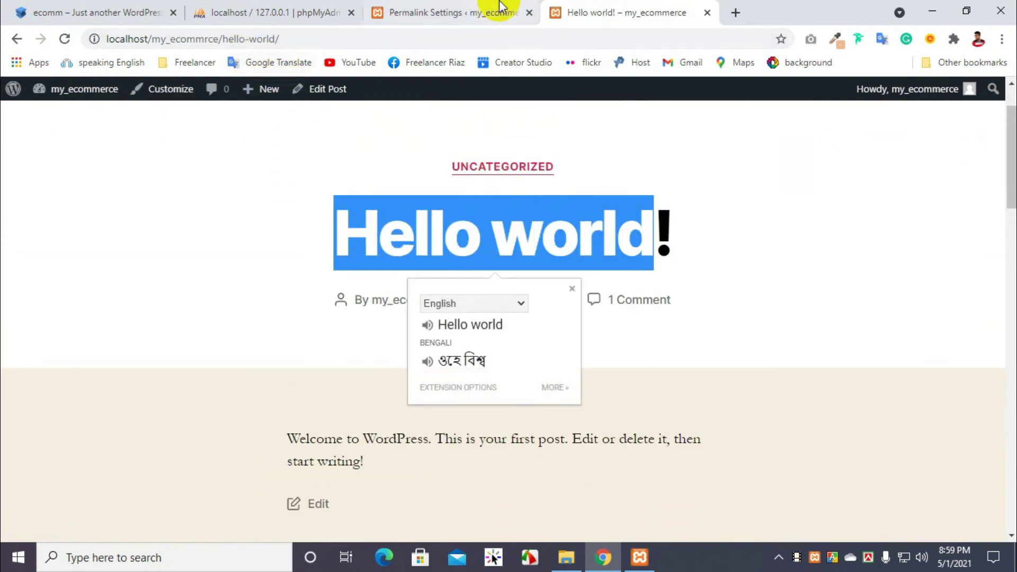
Step: Save Day and name permalinks and reload the Hello world! post to see its new URL
left_click(488, 11)
left_click(171, 323)
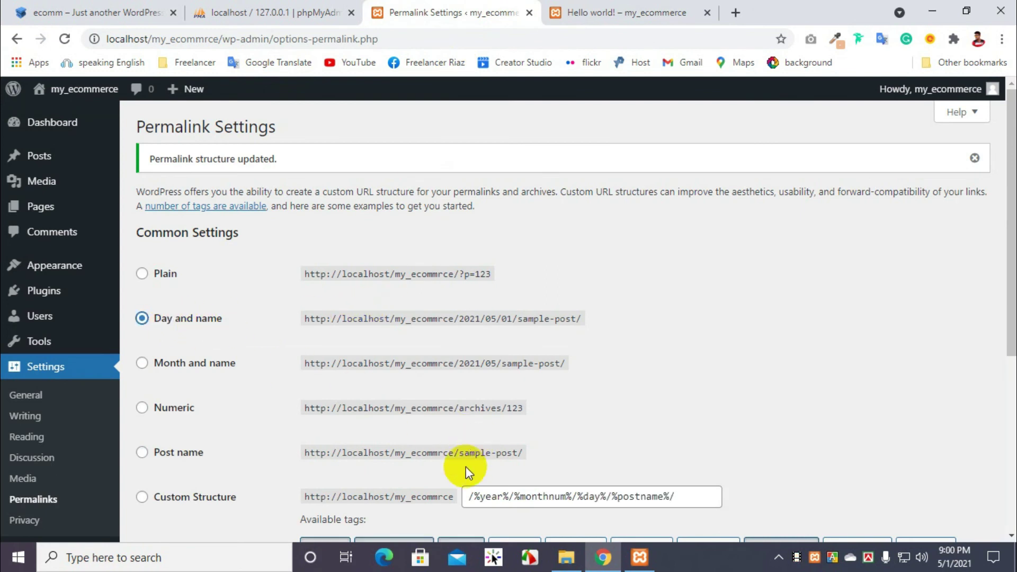
scroll(318, 470, "down", 5)
left_click(171, 465)
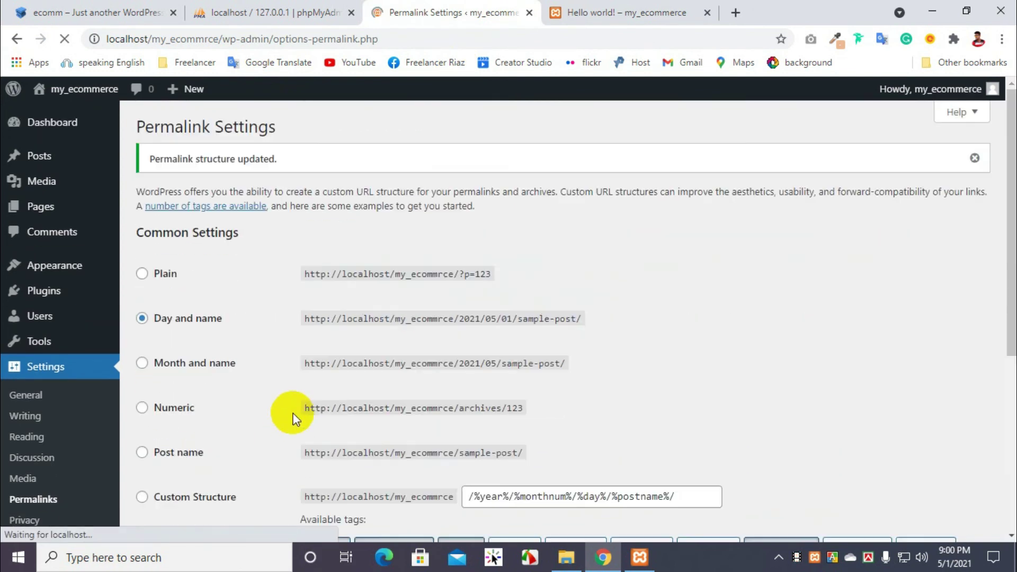
left_click(596, 12)
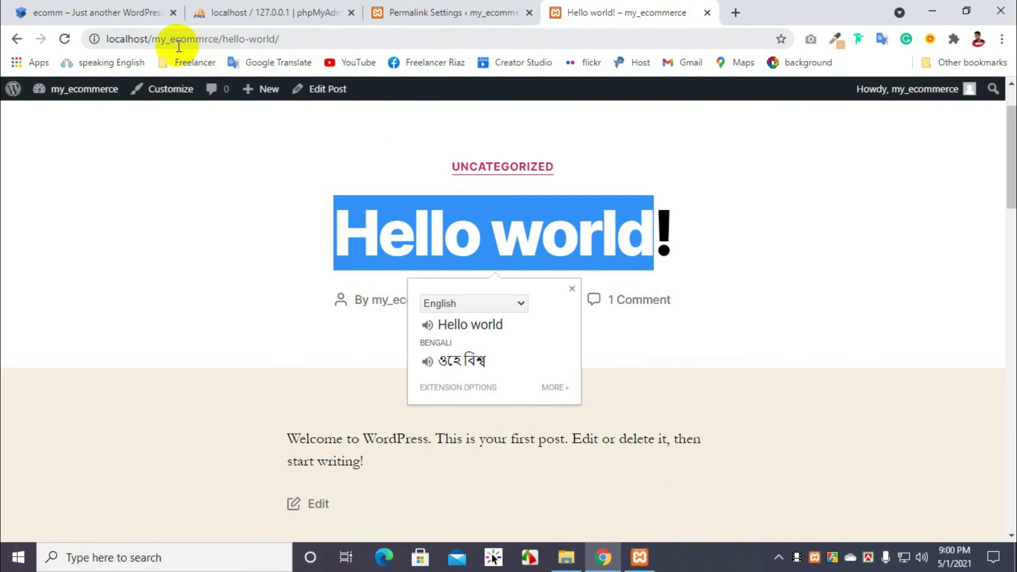
left_click(65, 38)
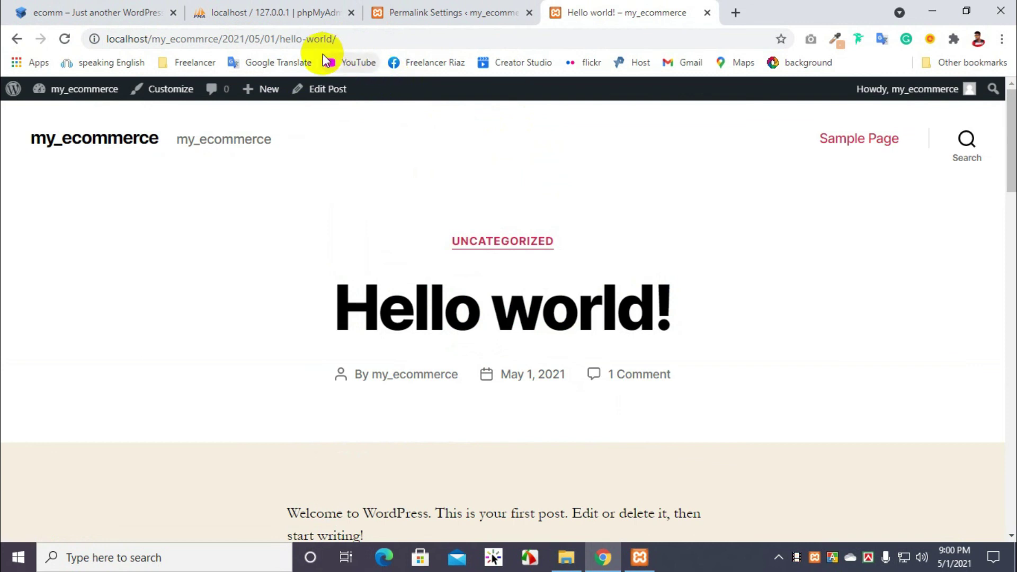
Step: Reselect the Post name permalink structure and save it again
left_click(450, 13)
left_click(143, 453)
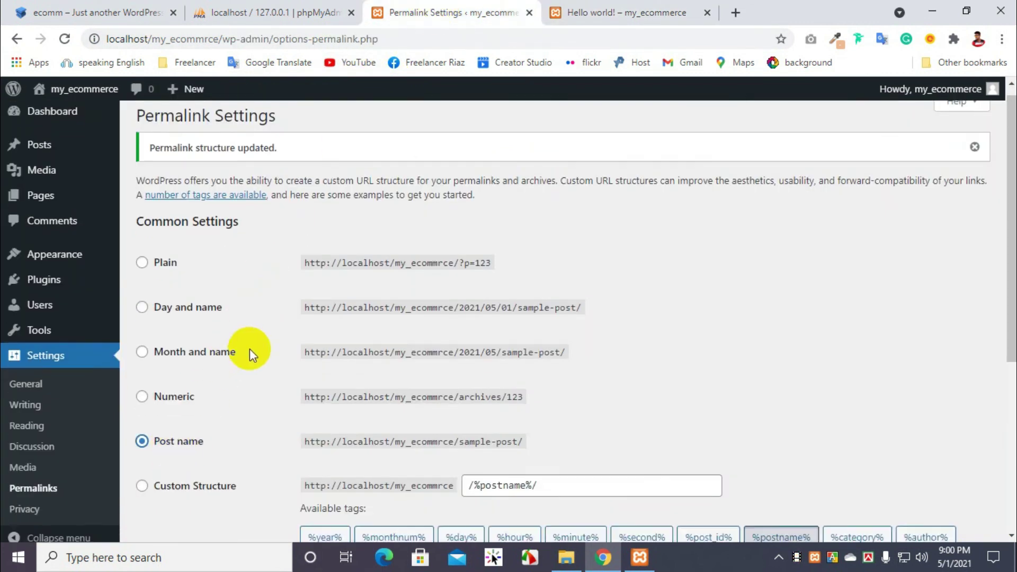
scroll(250, 350, "down", 5)
left_click(187, 465)
scroll(239, 413, "down", 5)
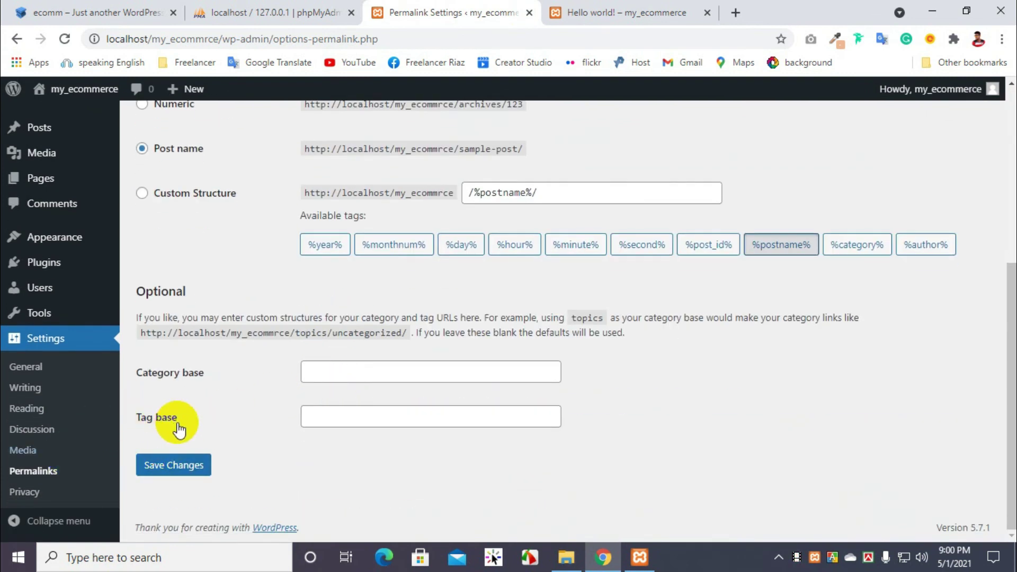
scroll(220, 424, "up", 5)
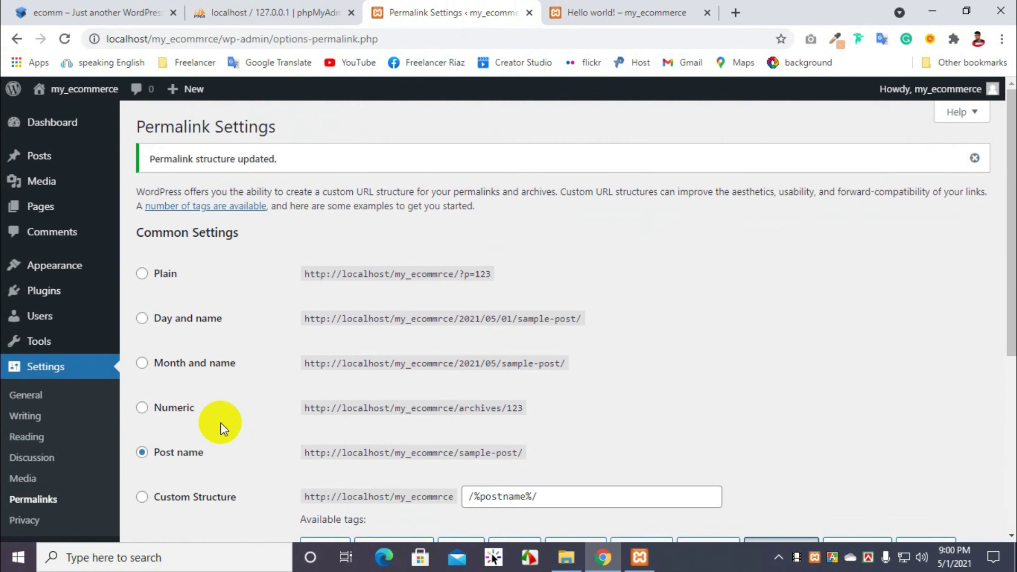